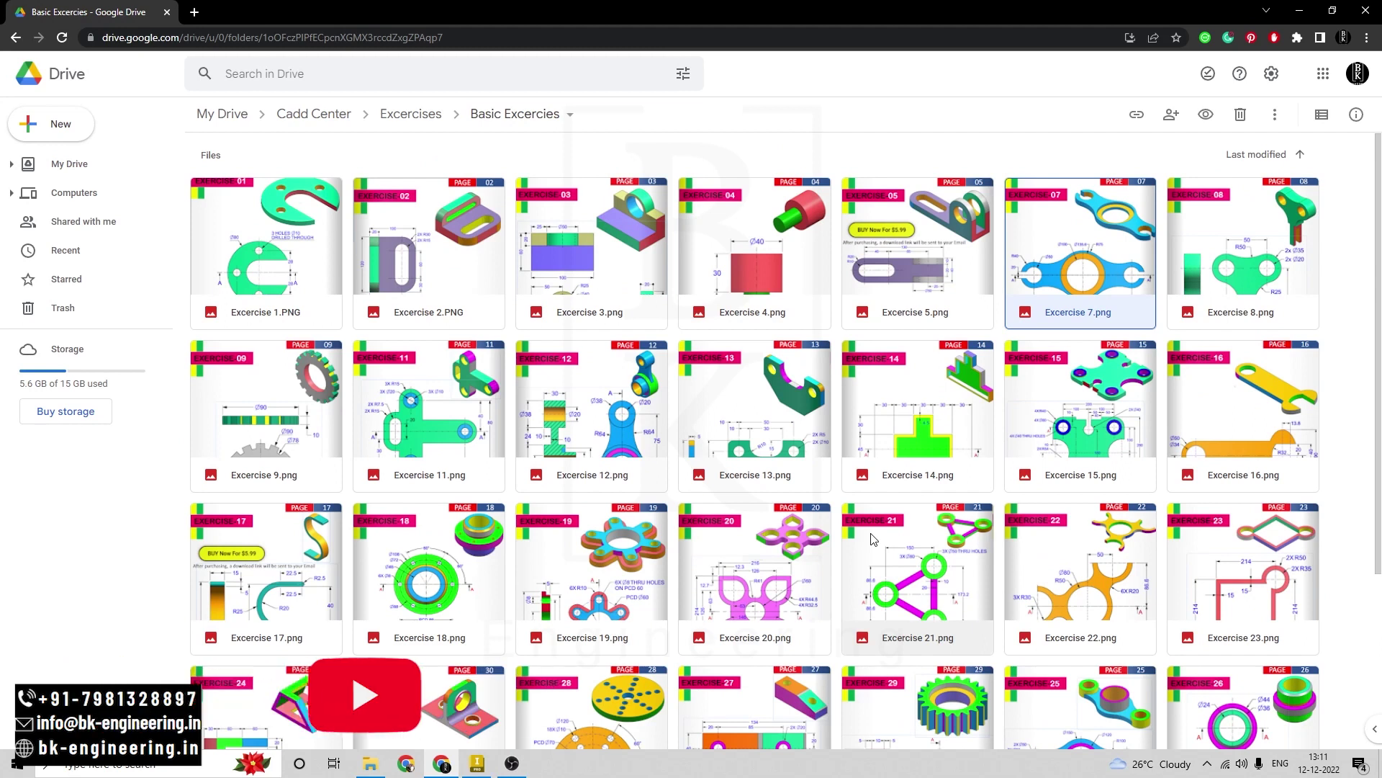
Open the Excercise 7.png reference drawing in Drive, then switch to Inventor and create a new part
double_click(1073, 256)
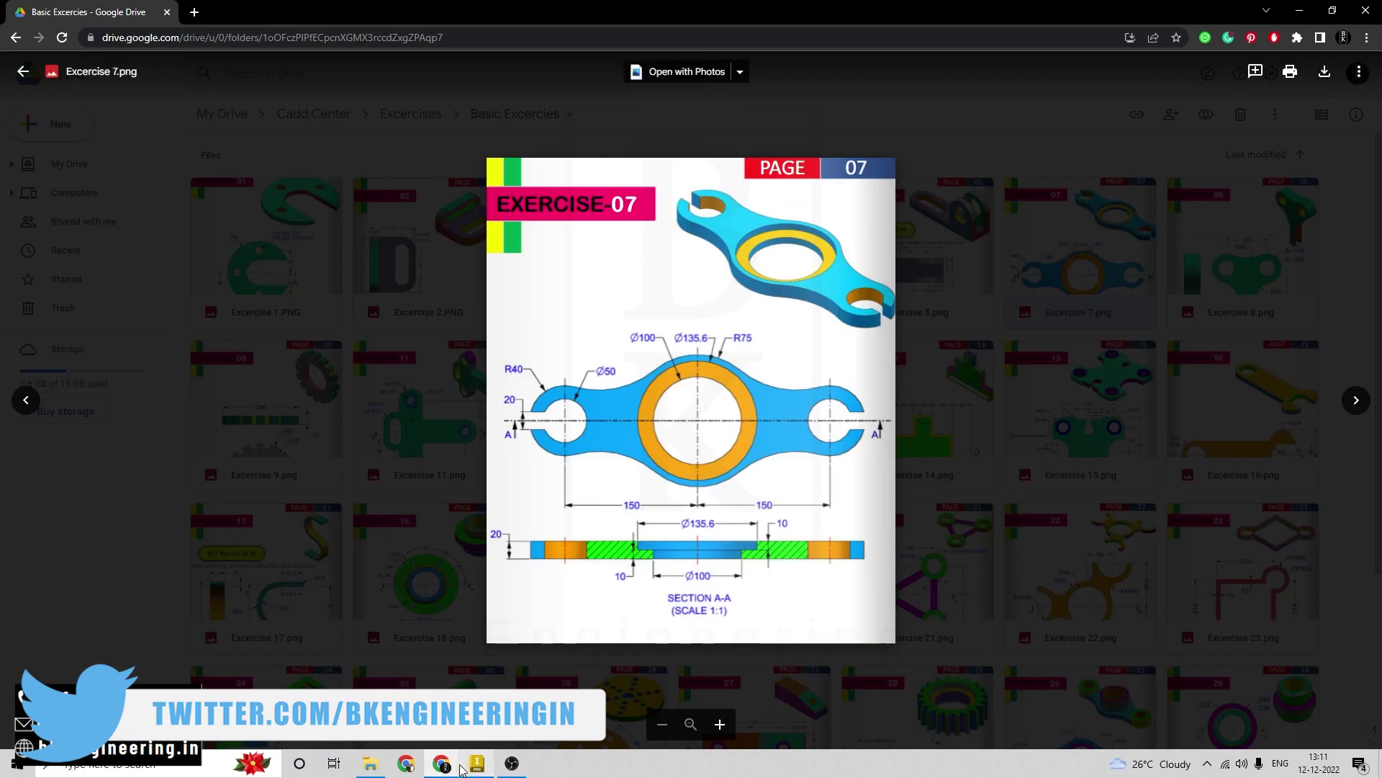
click(481, 764)
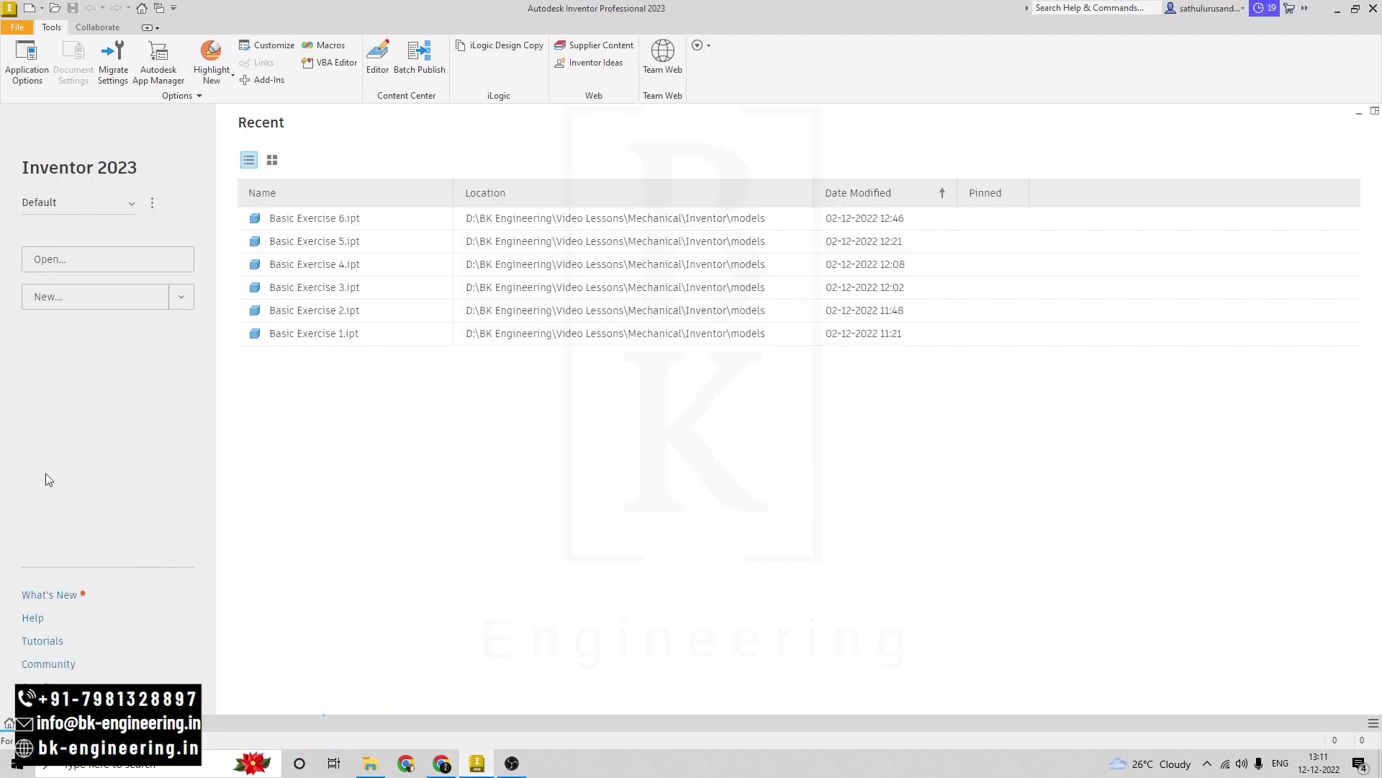
click(181, 296)
click(80, 321)
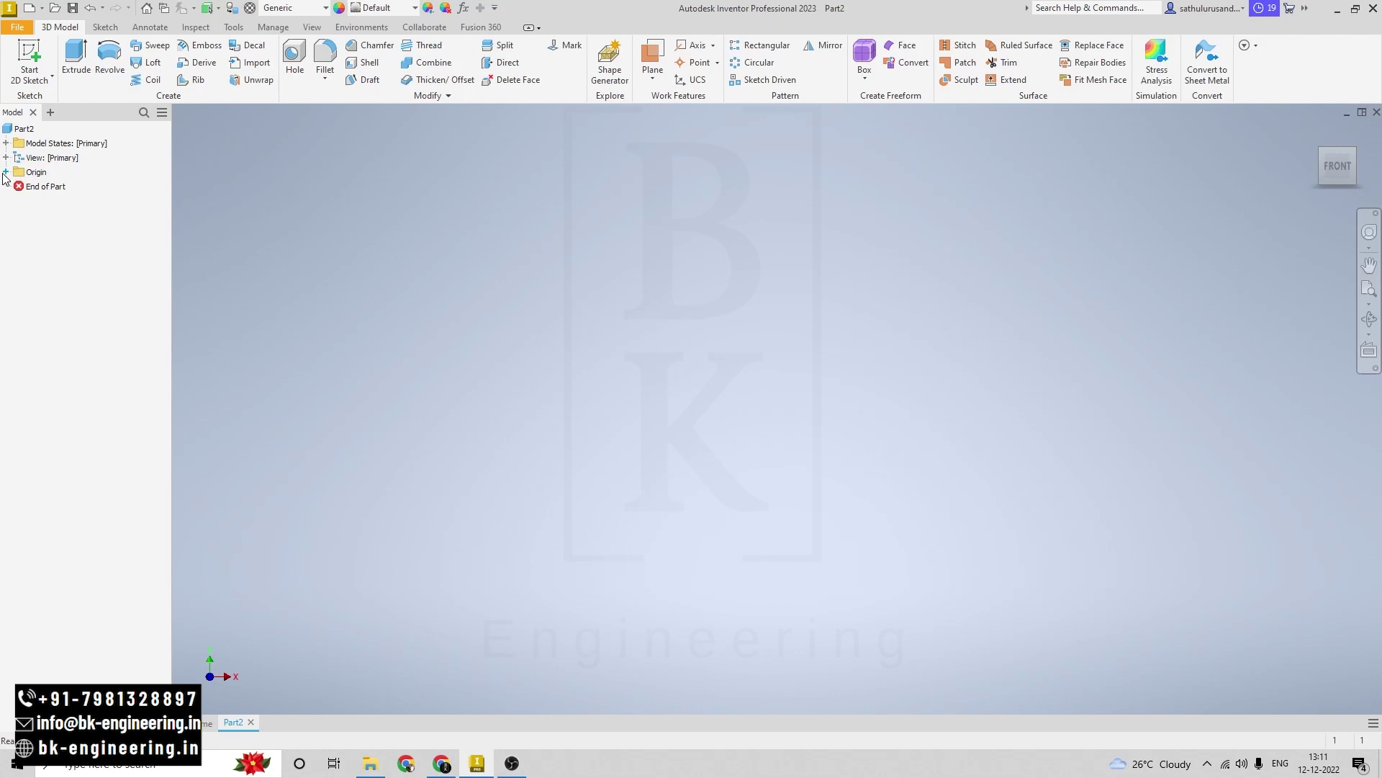
Start a 2D sketch on the part's XY plane
click(6, 172)
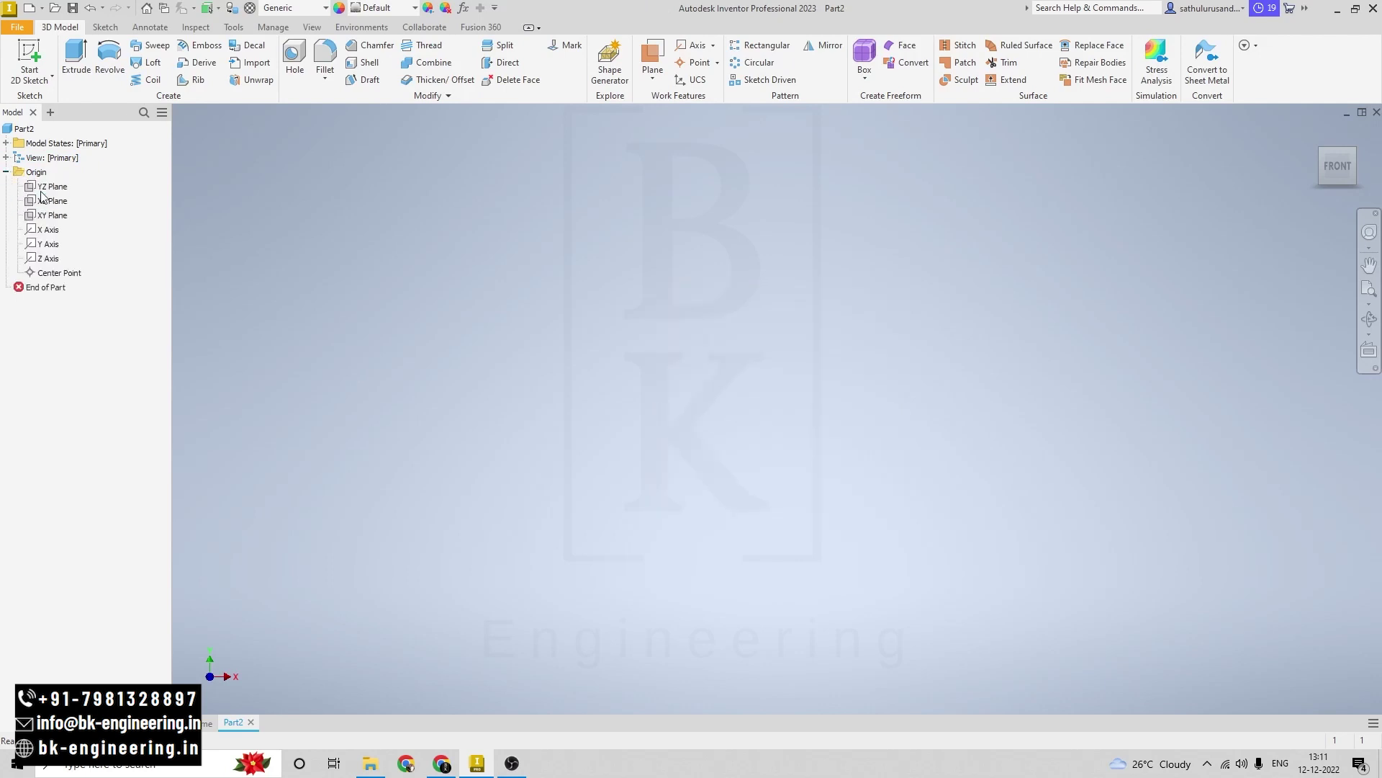
click(32, 215)
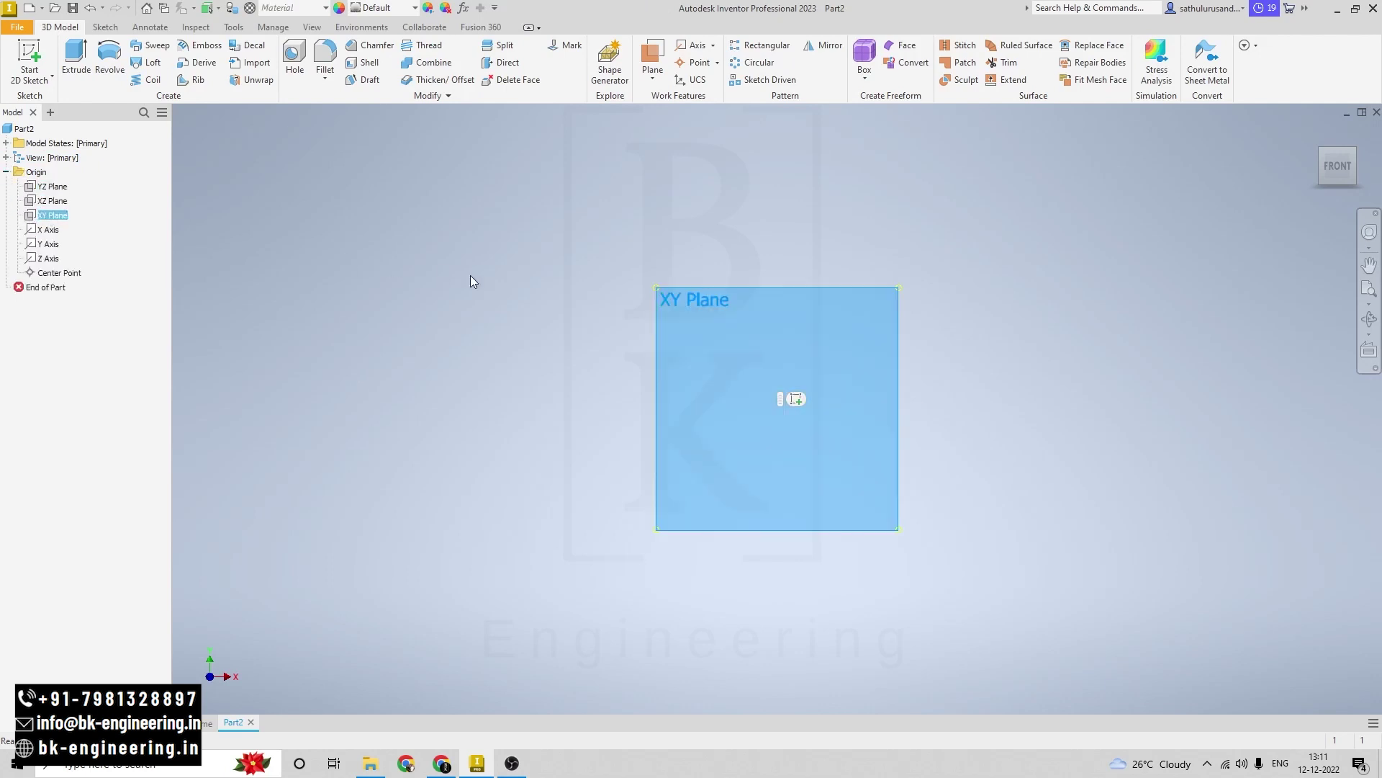
click(797, 398)
Check the reference drawing and sketch a 150 mm diameter circle centred on the origin
key(alt+Tab)
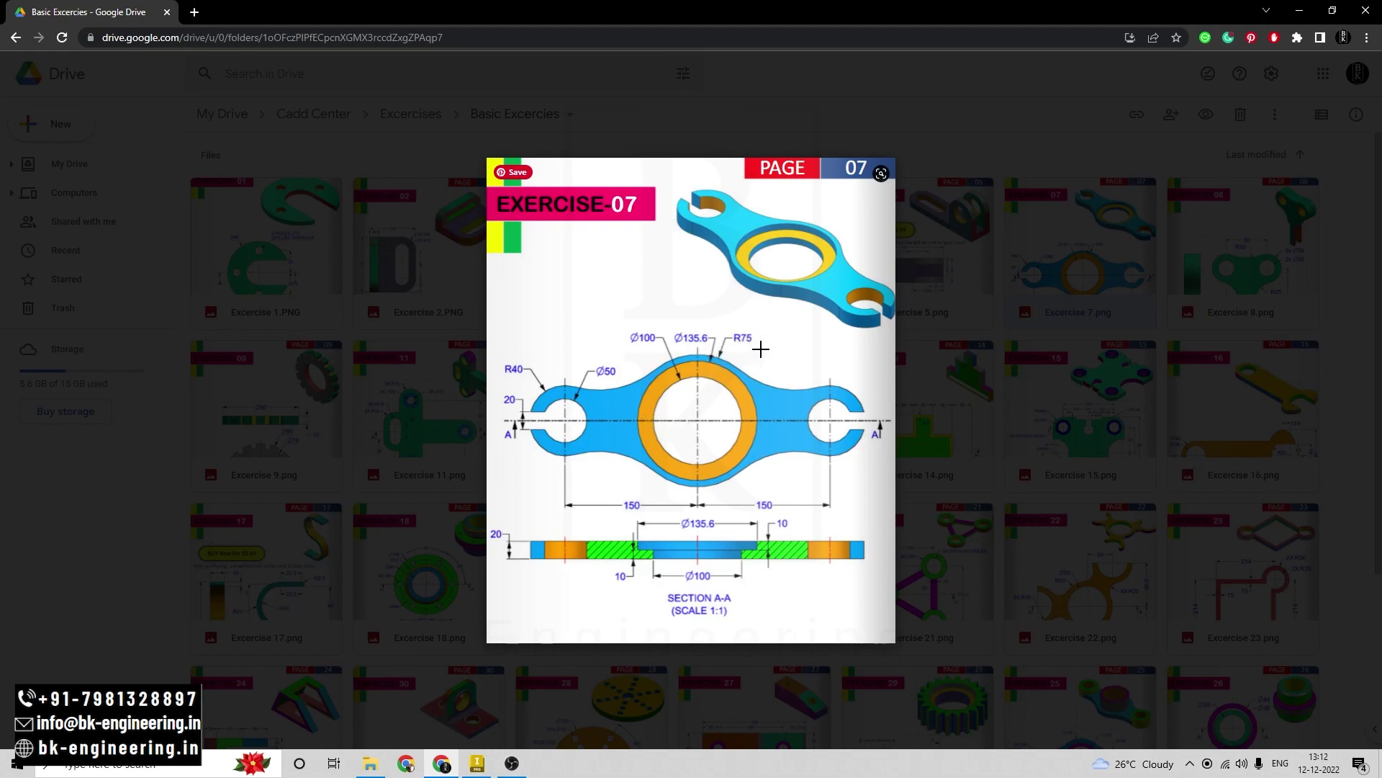
key(alt+Tab)
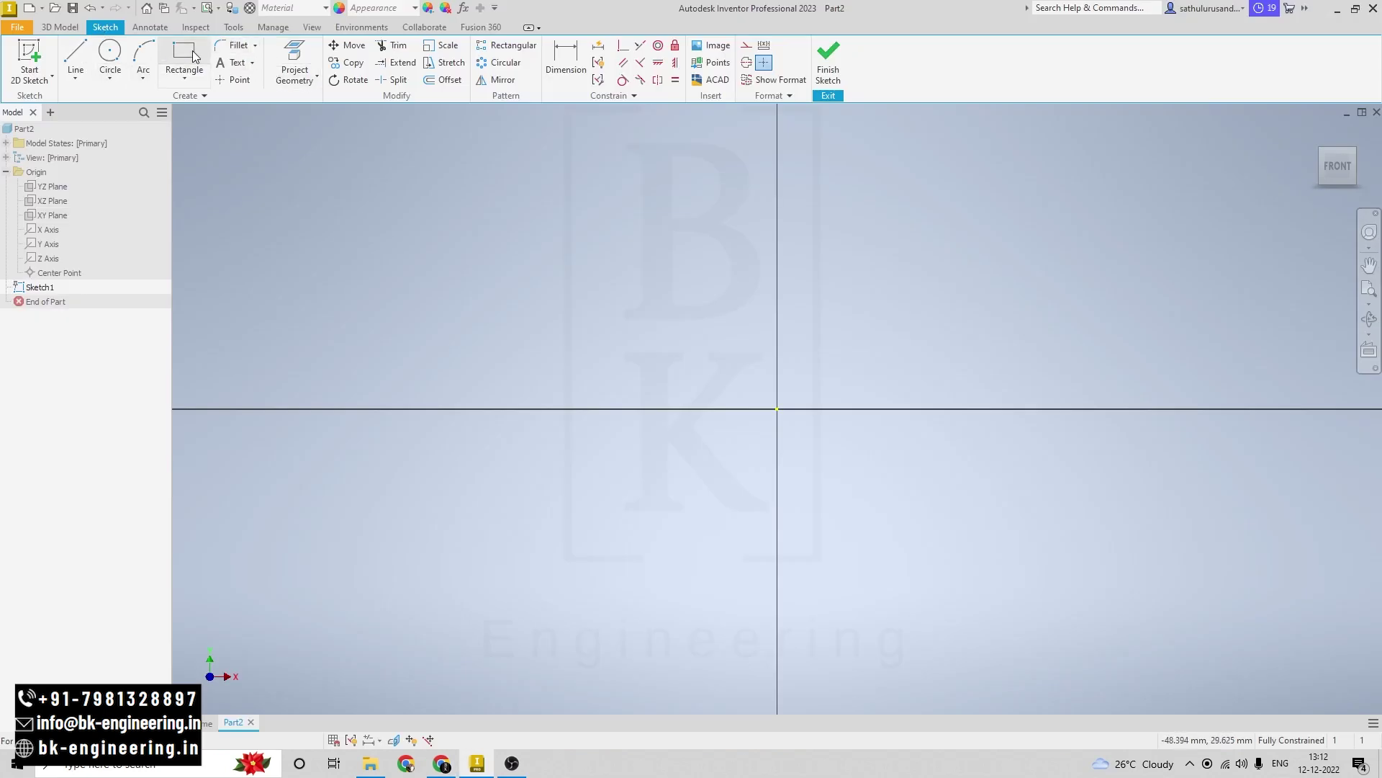
click(110, 57)
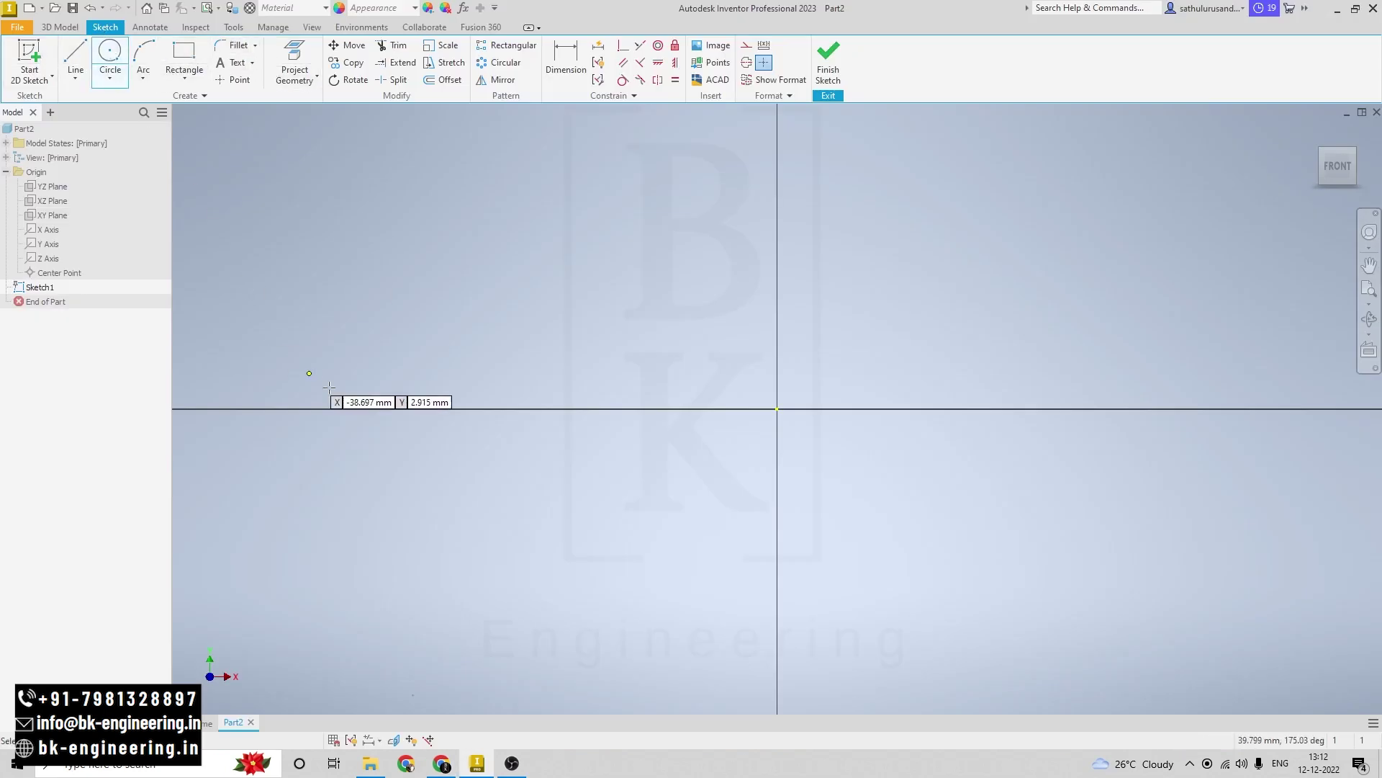
click(777, 408)
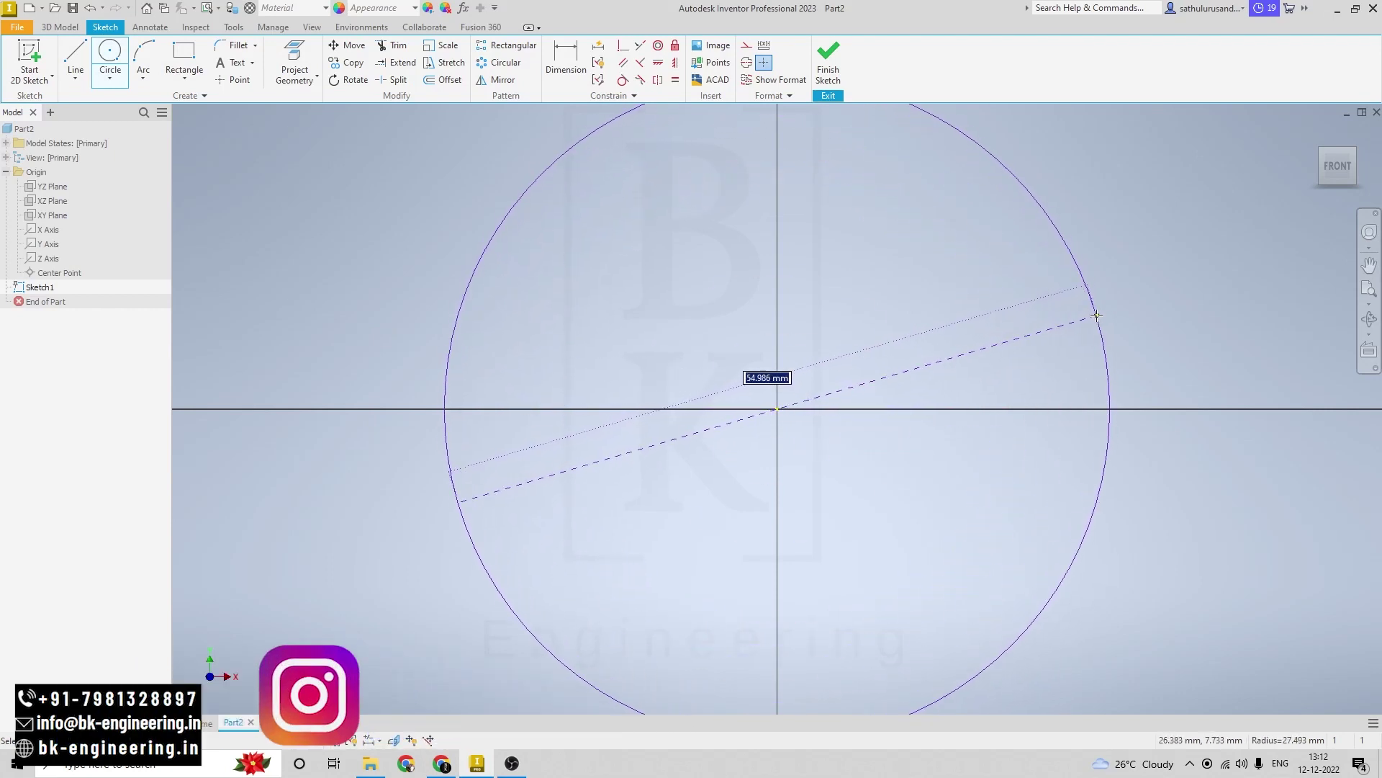
text(1)
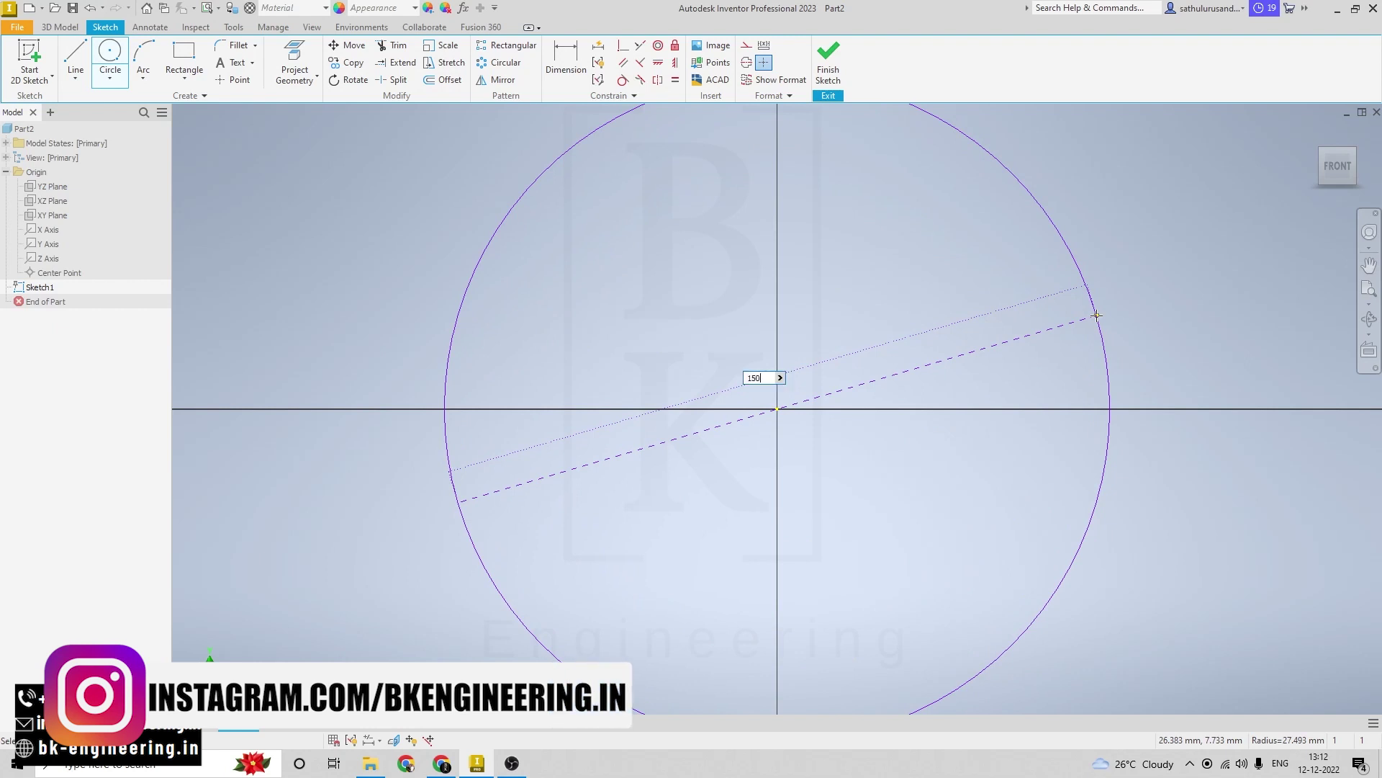
text(50)
key(Return)
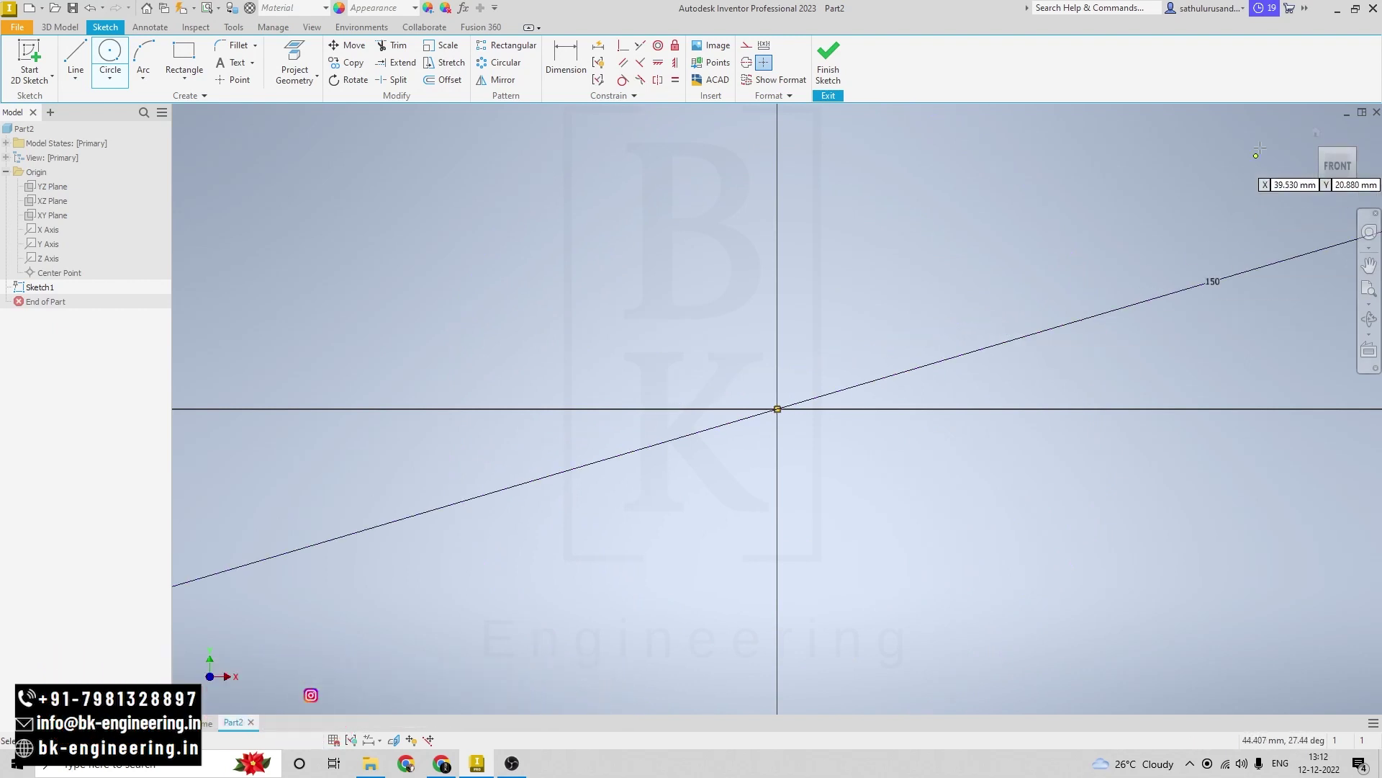
Sketch two concentric circles, about 109 mm and 127 mm in diameter, on the horizontal axis about 398 mm left of the origin
scroll(856, 223, up, 8)
scroll(856, 223, up, 3)
scroll(907, 194, down, 4)
scroll(875, 170, up, 6)
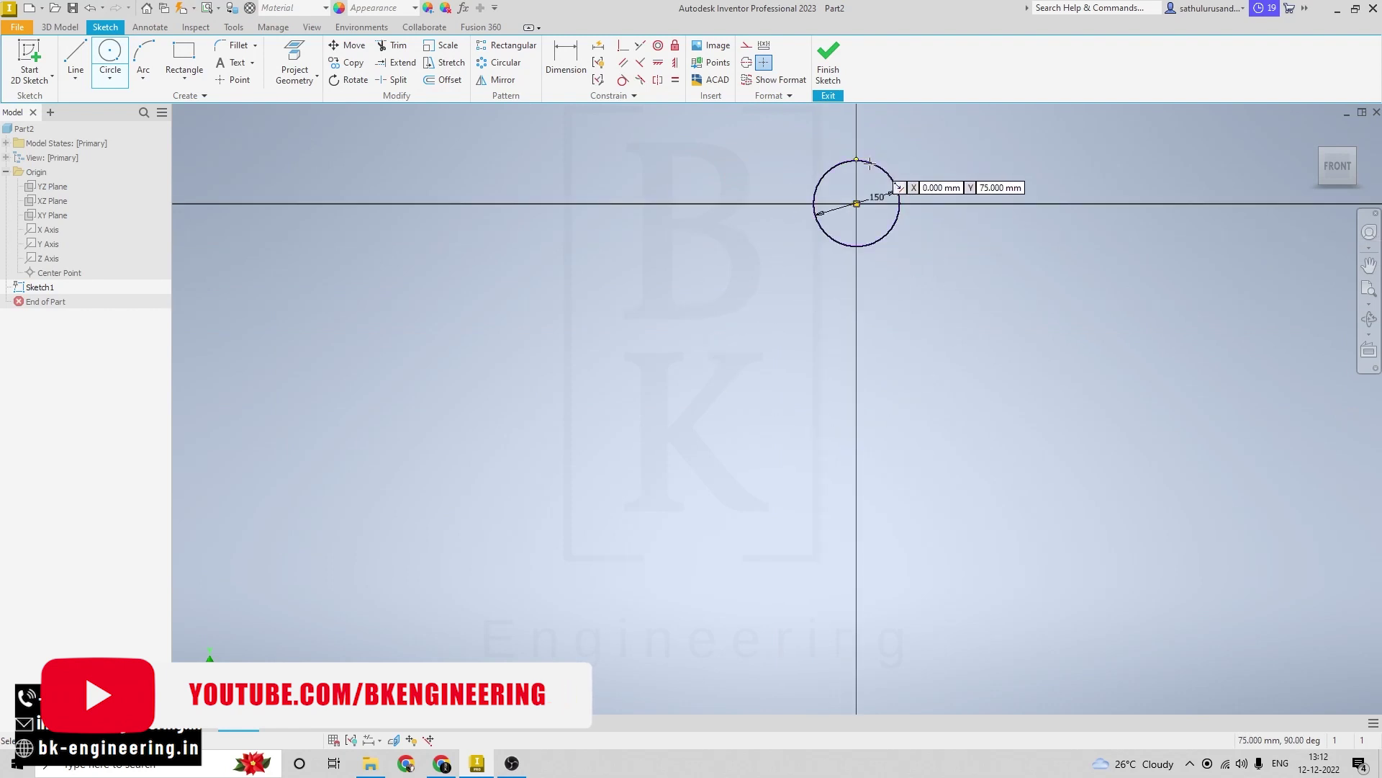
mouse_move(869, 164)
middle_down()
mouse_move(869, 257)
mouse_move(799, 380)
middle_up()
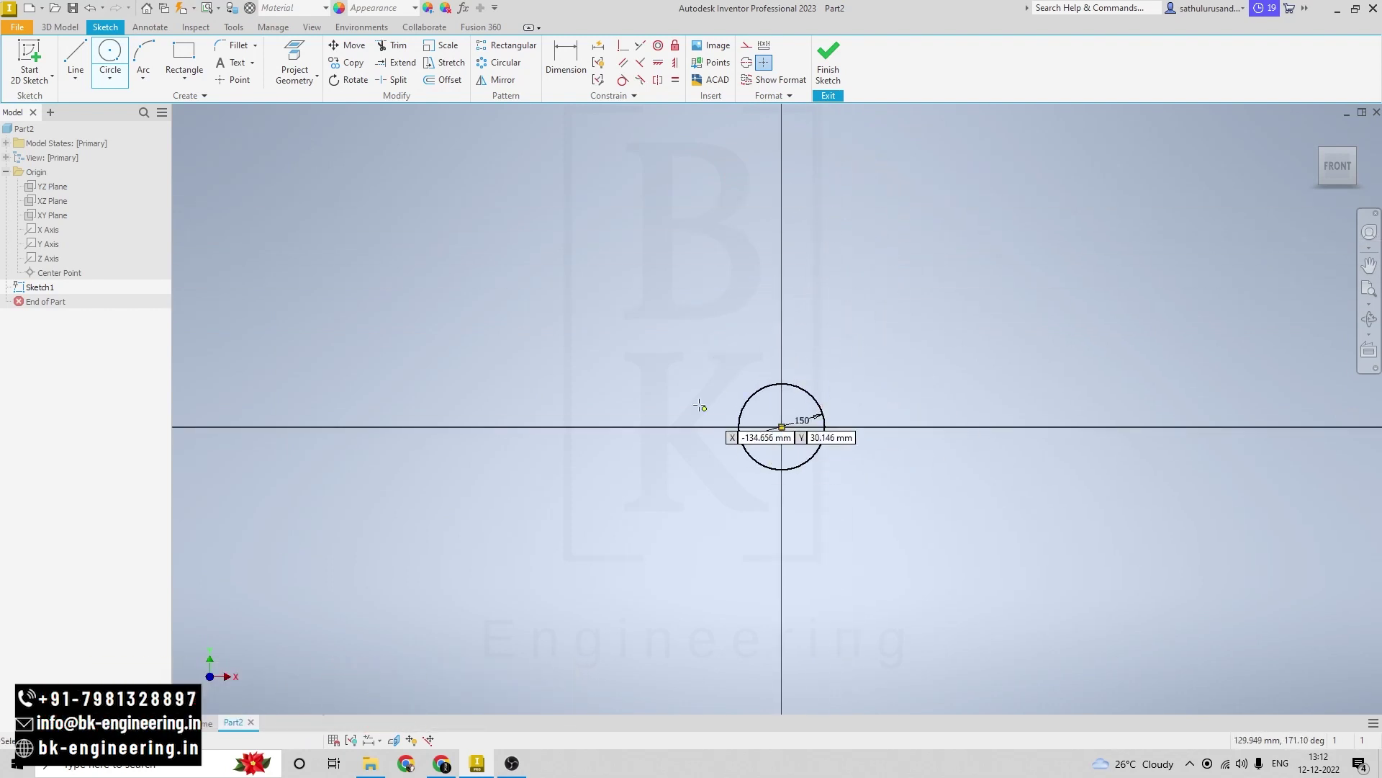
key(alt+Tab)
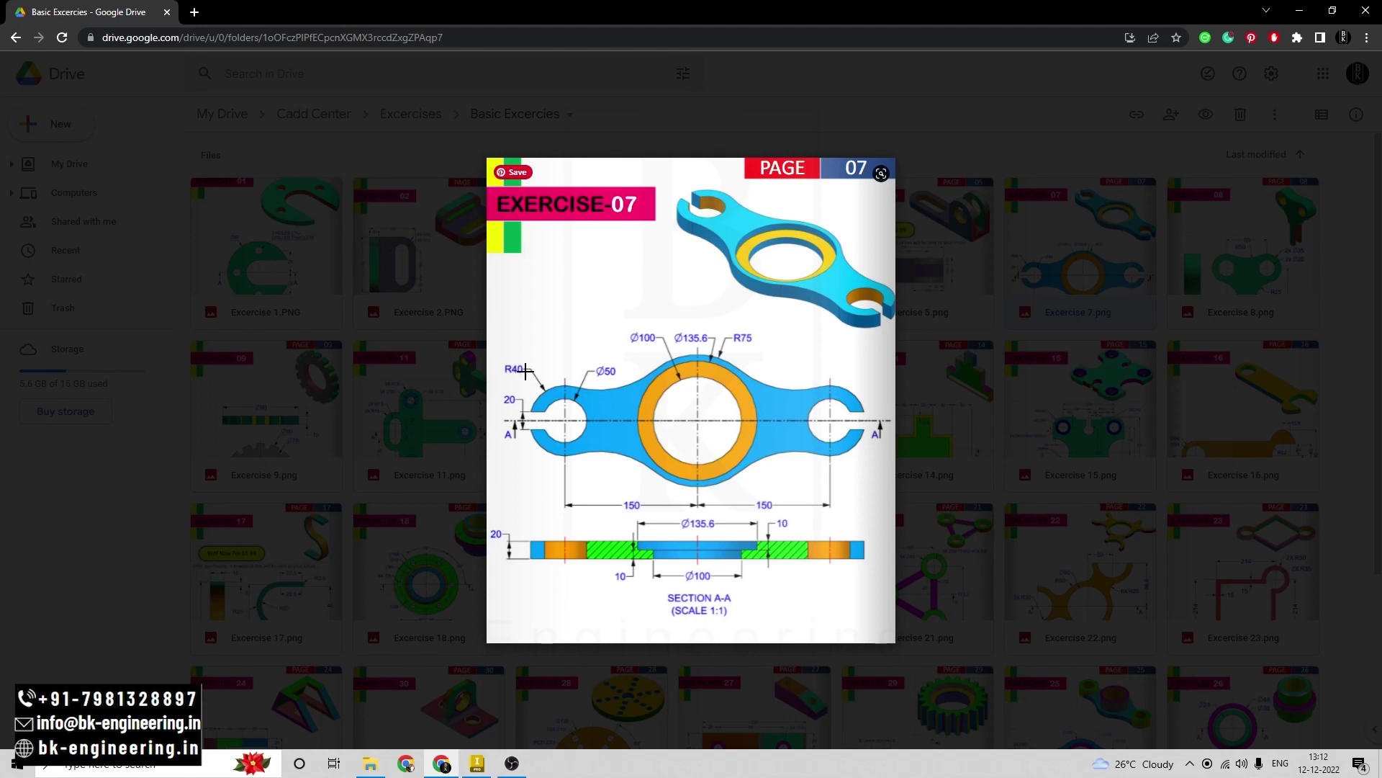
key(alt+Tab)
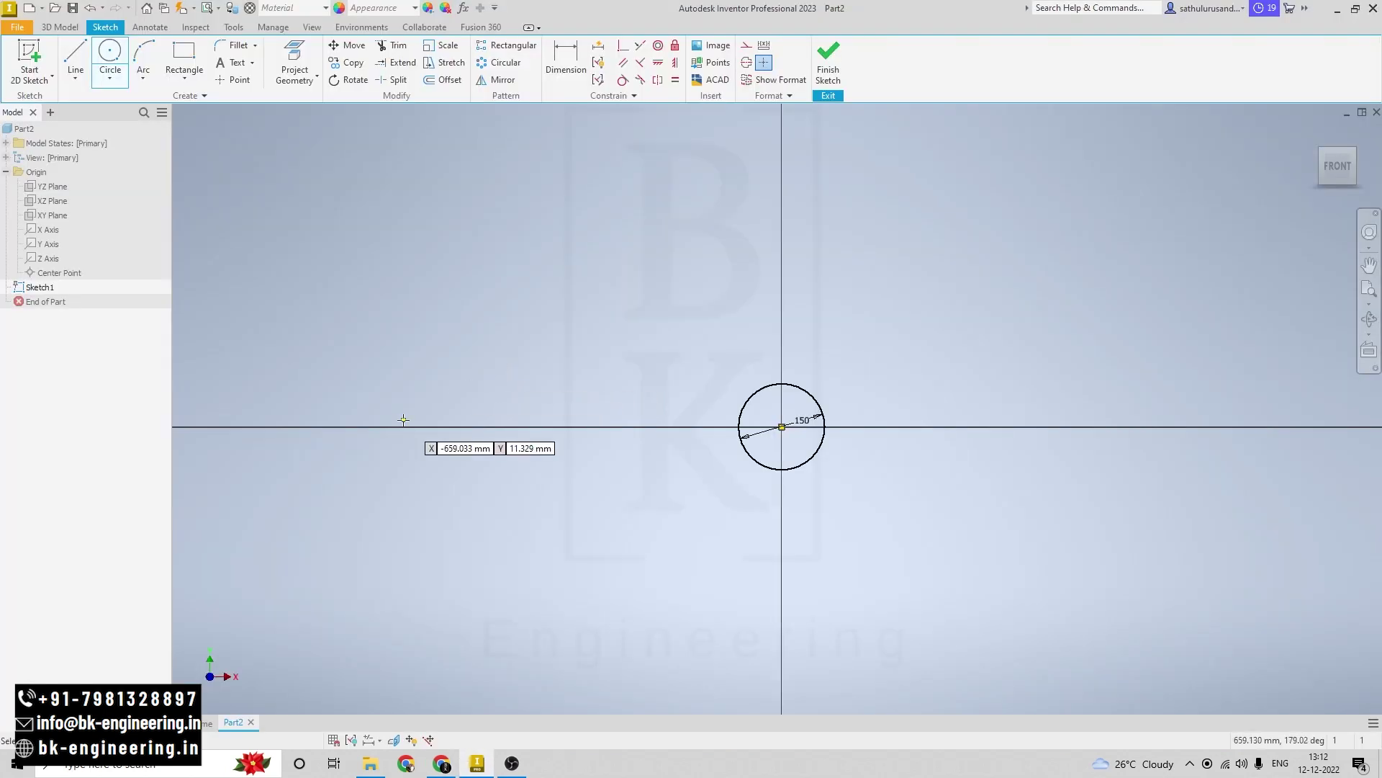
scroll(549, 428, down, 4)
click(560, 426)
click(664, 393)
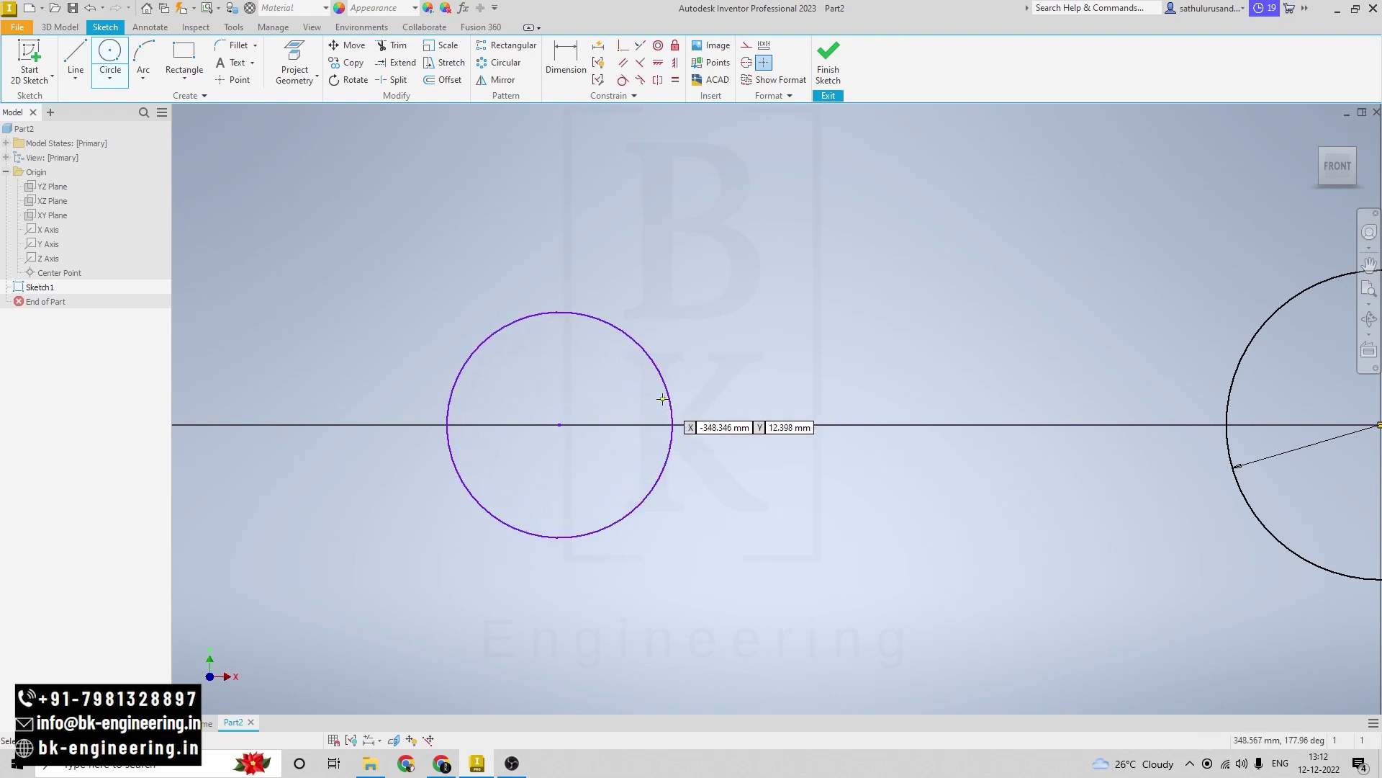
click(560, 424)
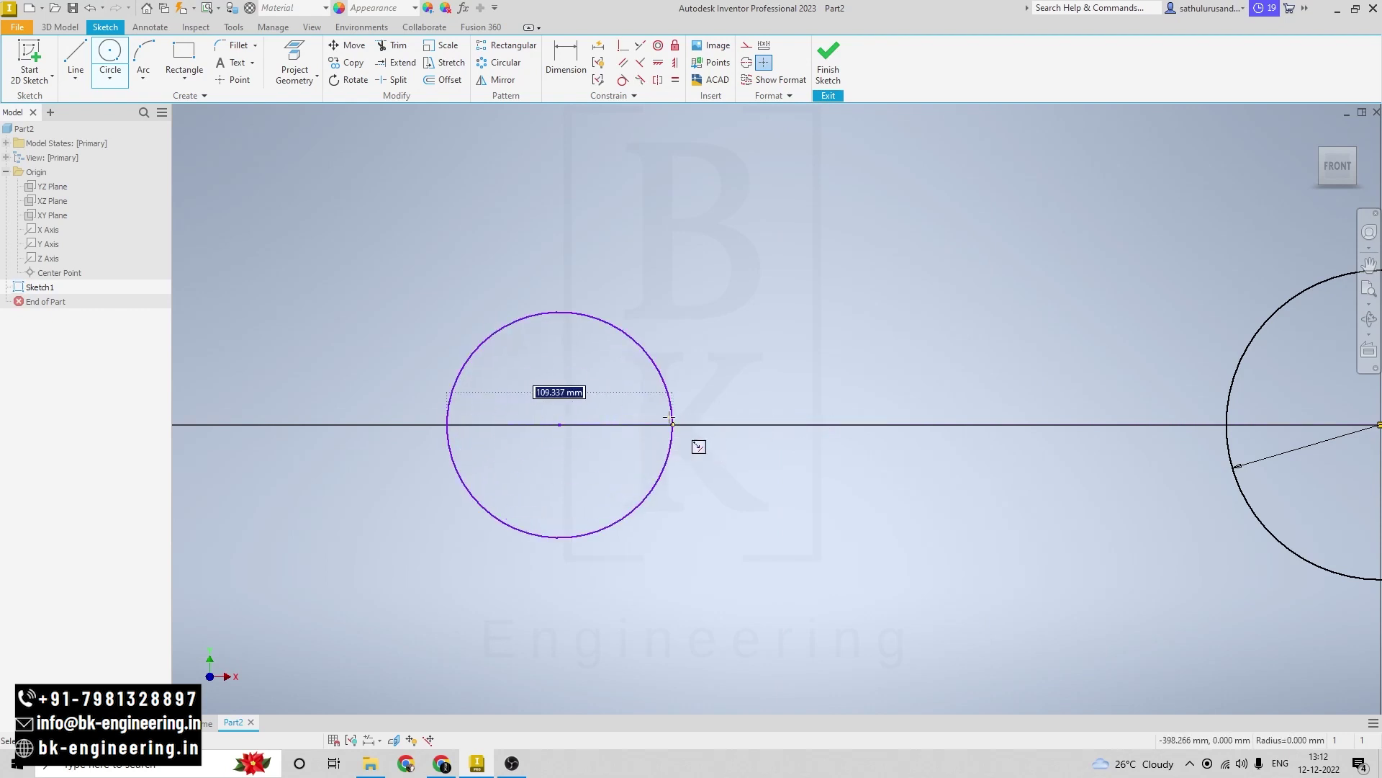
click(689, 402)
scroll(831, 387, up, 5)
key(Escape)
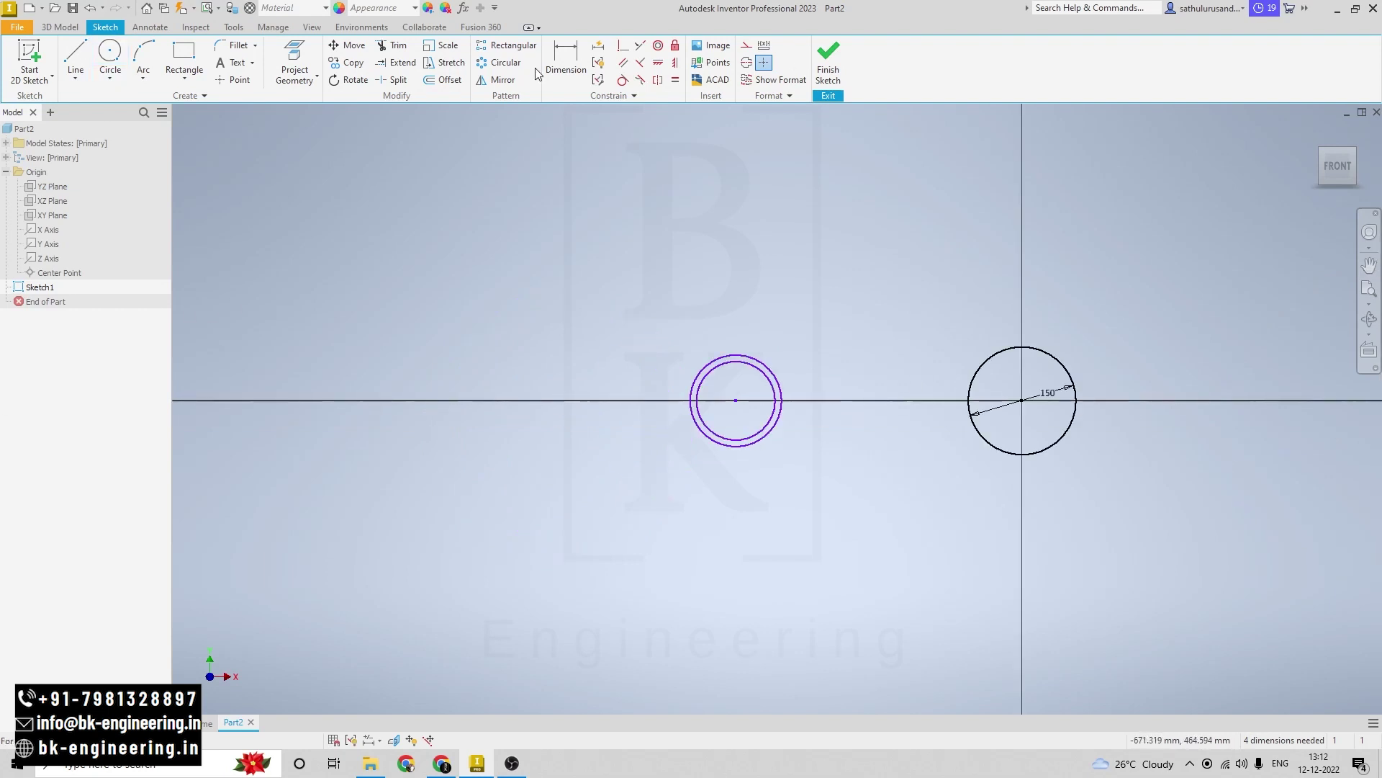
Dimension the two concentric circles, setting the inner diameter to 50 mm and the outer diameter to 80 mm
click(563, 72)
click(764, 380)
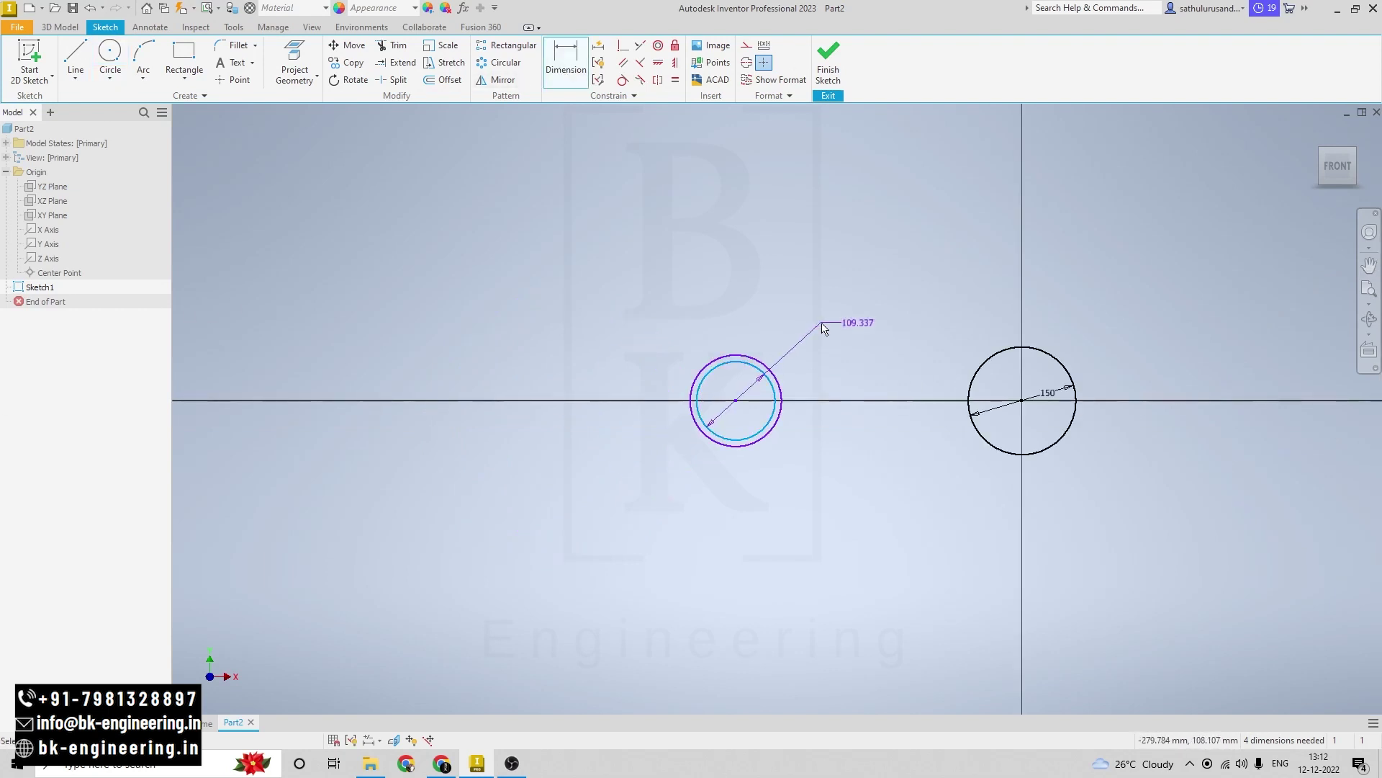
click(823, 328)
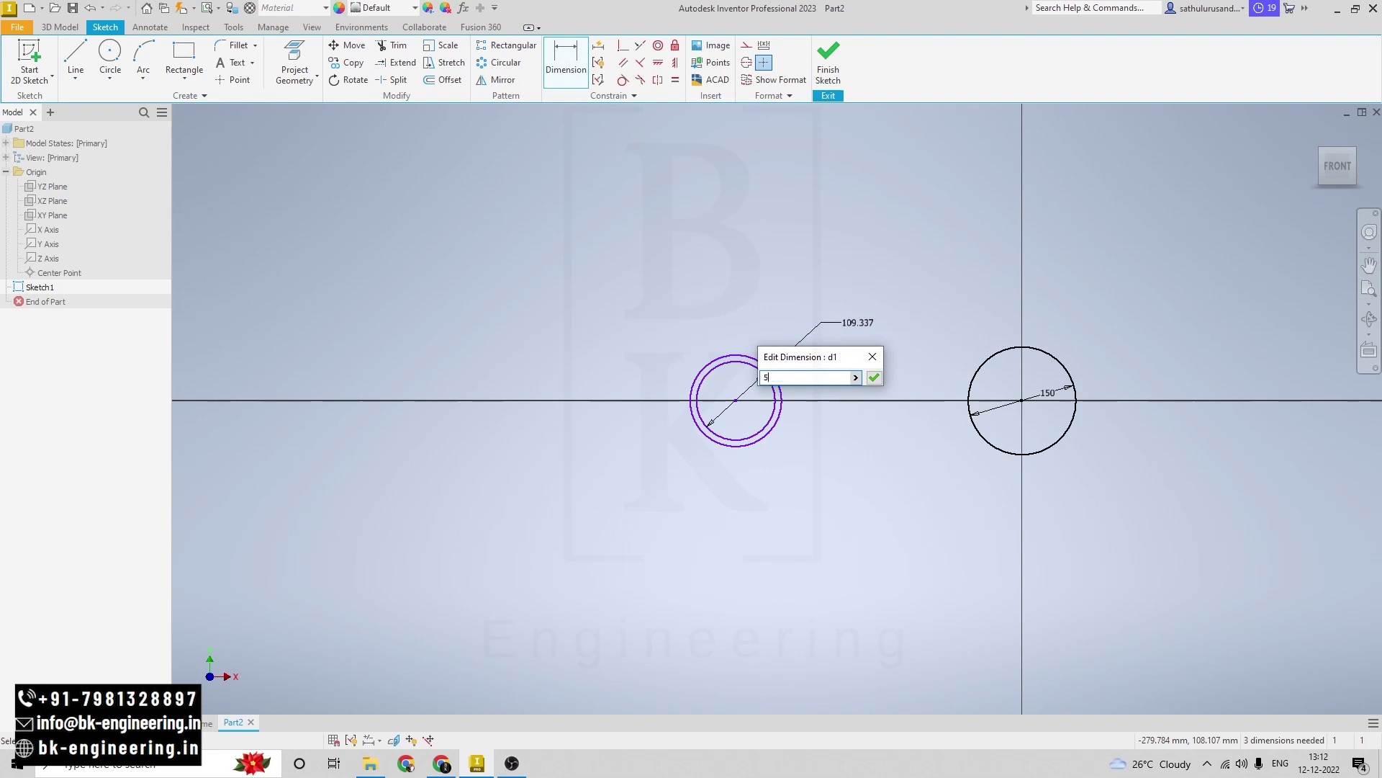
key(Return)
click(758, 363)
click(650, 343)
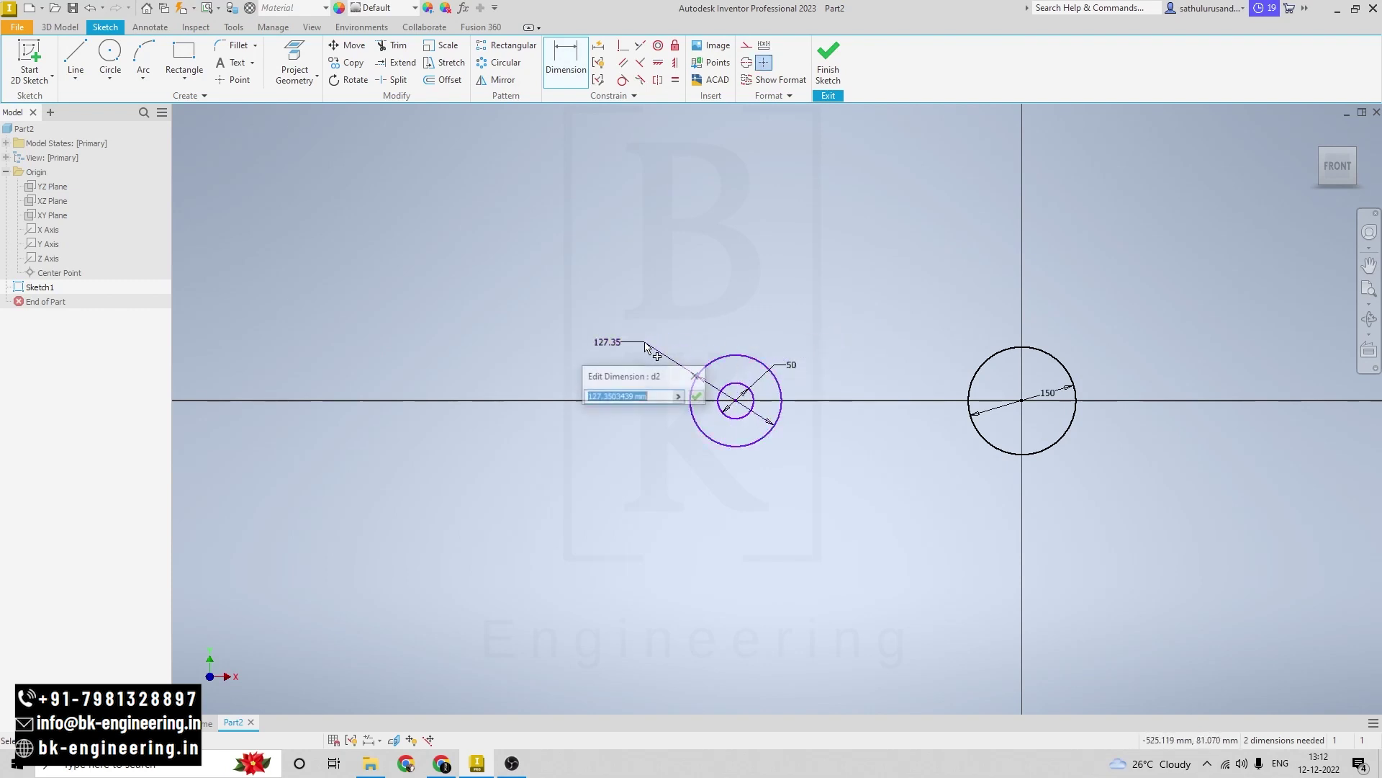
text(80)
key(Return)
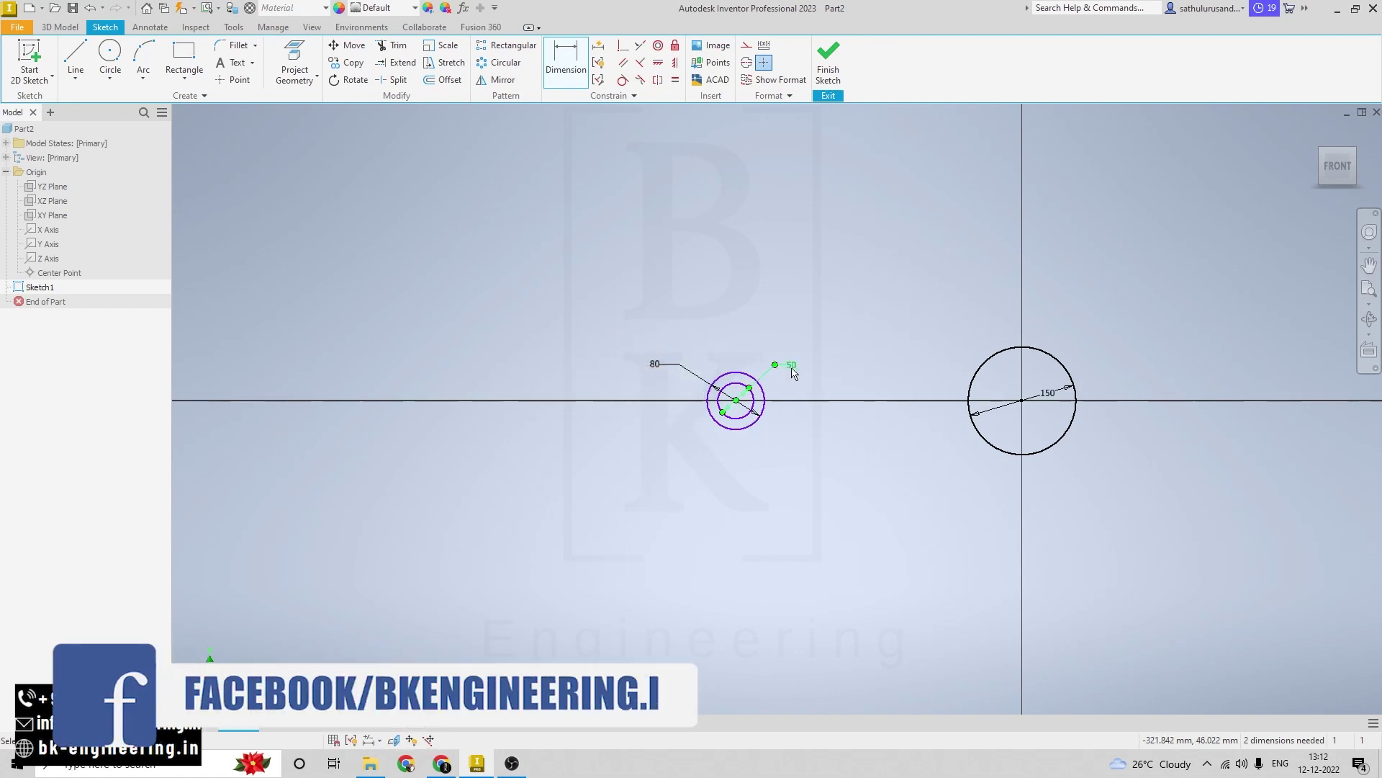
Move the inner circle's 50 mm dimension text to the left side, just below the 80 mm dimension
click(766, 372)
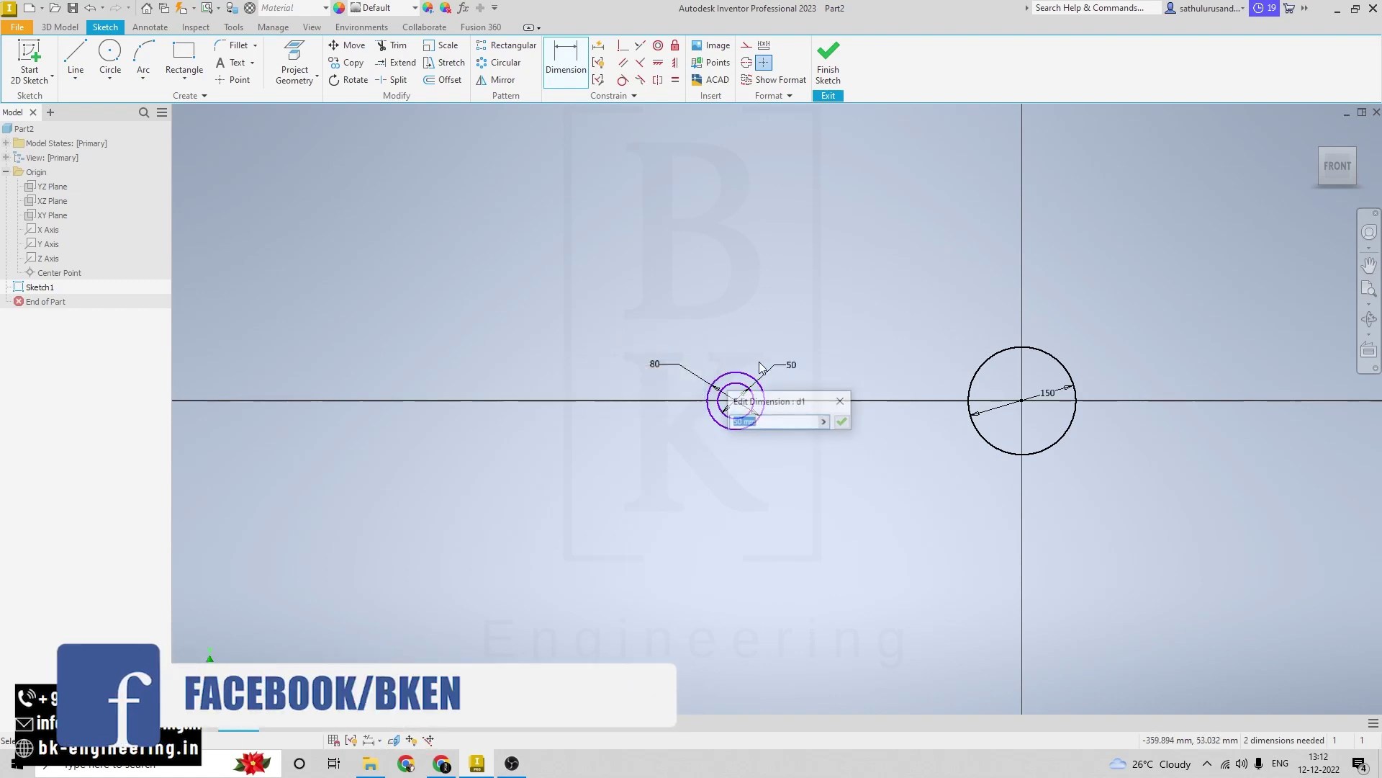
click(843, 423)
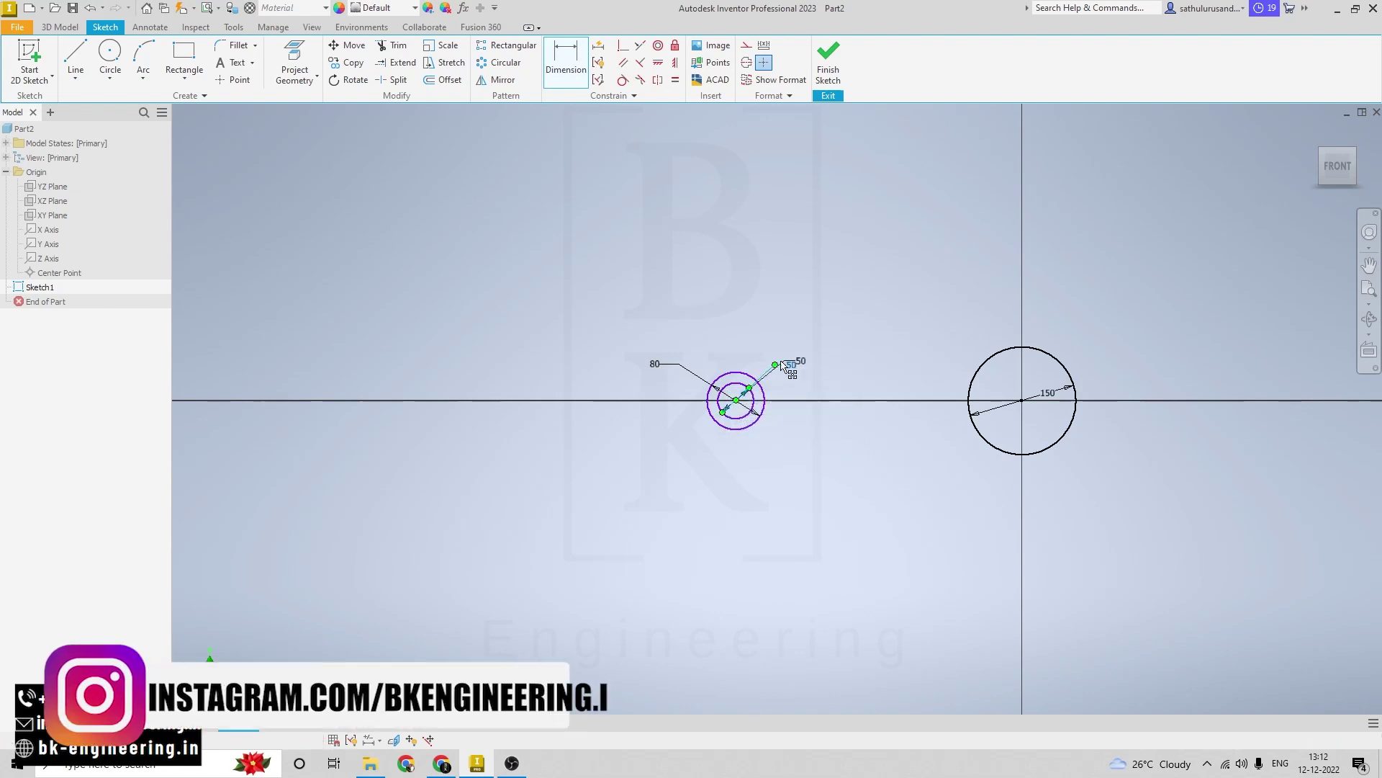
click(748, 384)
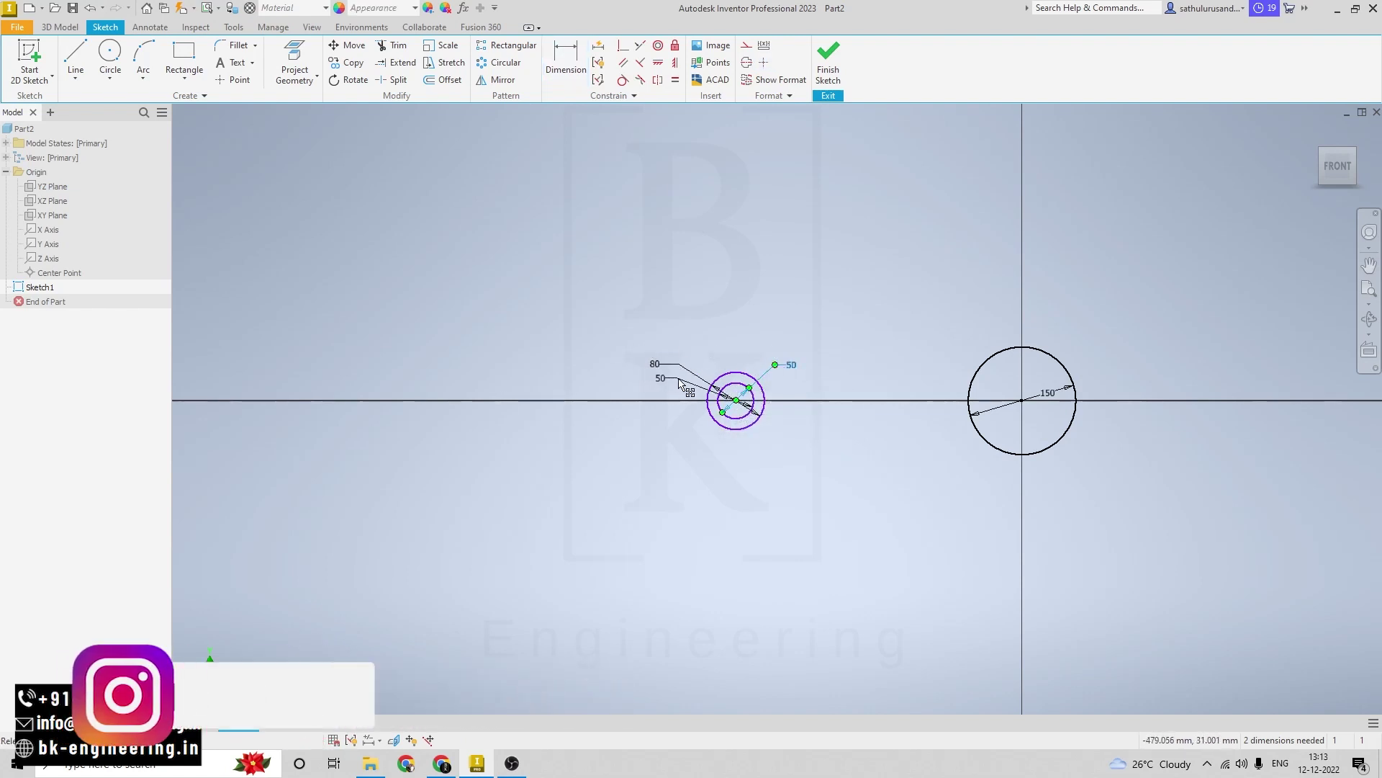
Check the centre spacing in the reference drawing and dimension the concentric circles' centre 150 mm from the origin
key(alt+Tab)
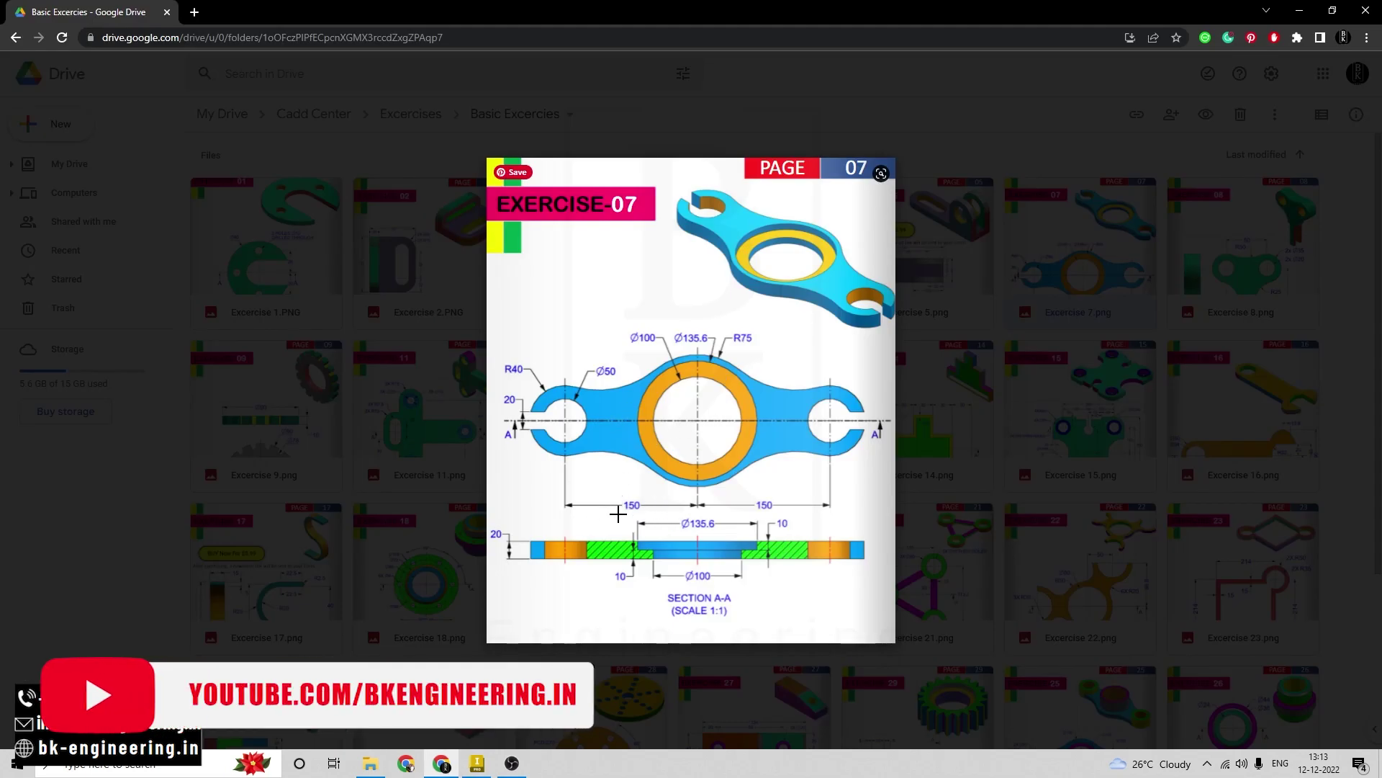
key(alt+Tab)
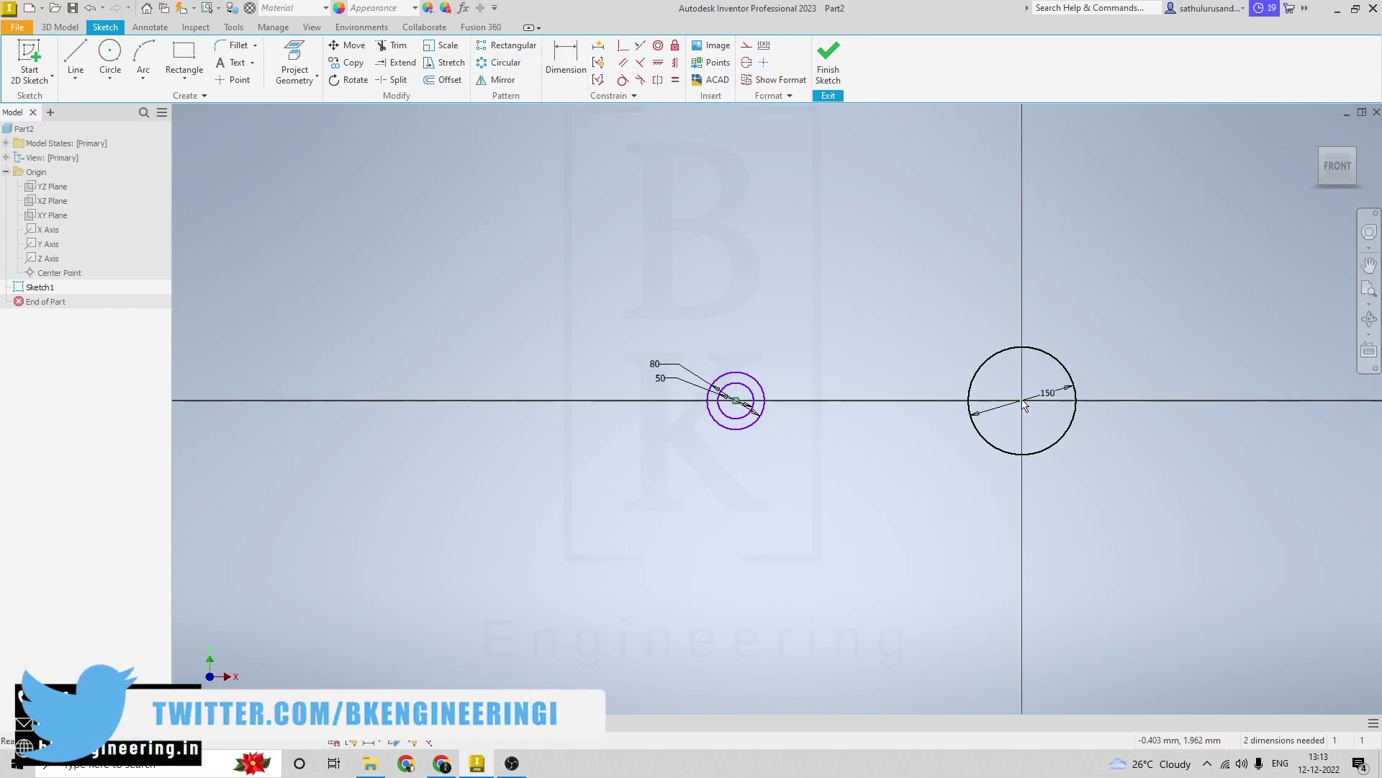
click(566, 61)
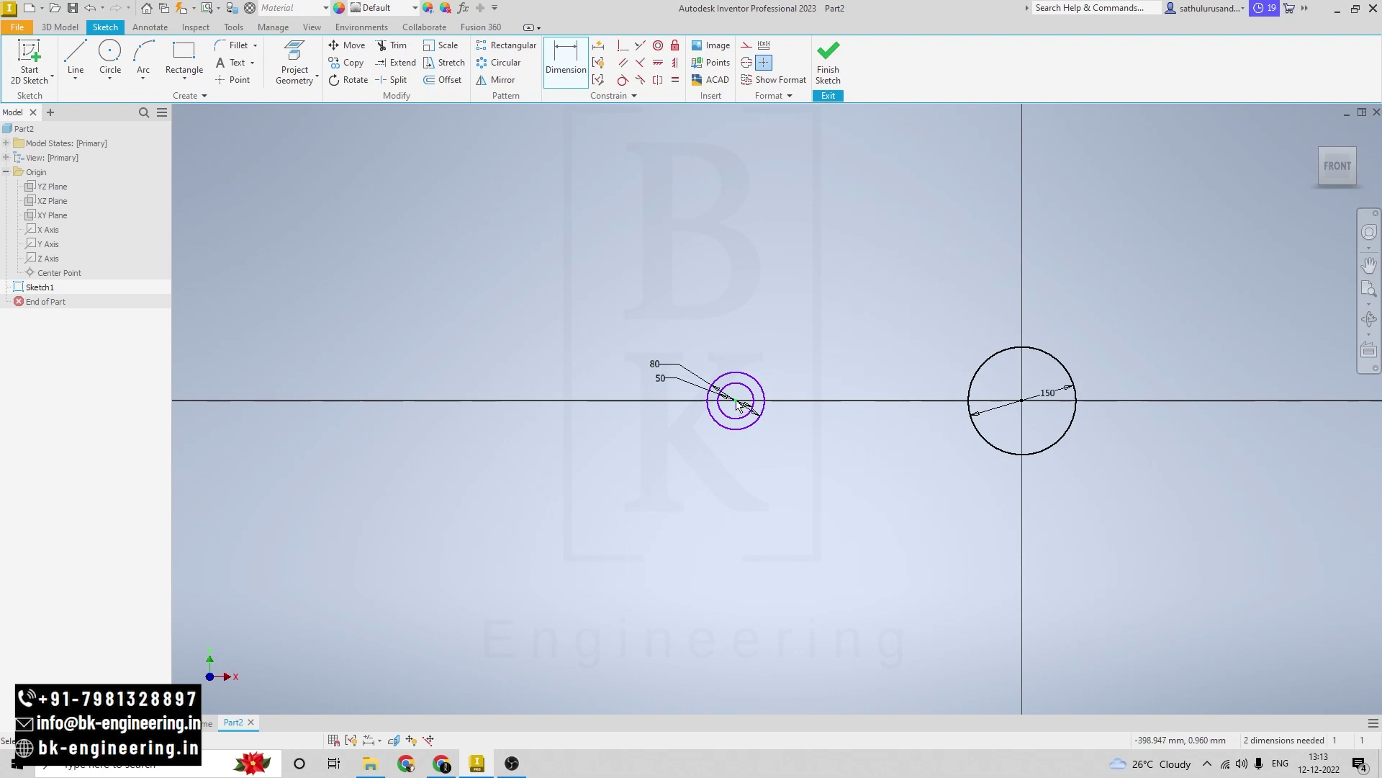
click(1023, 402)
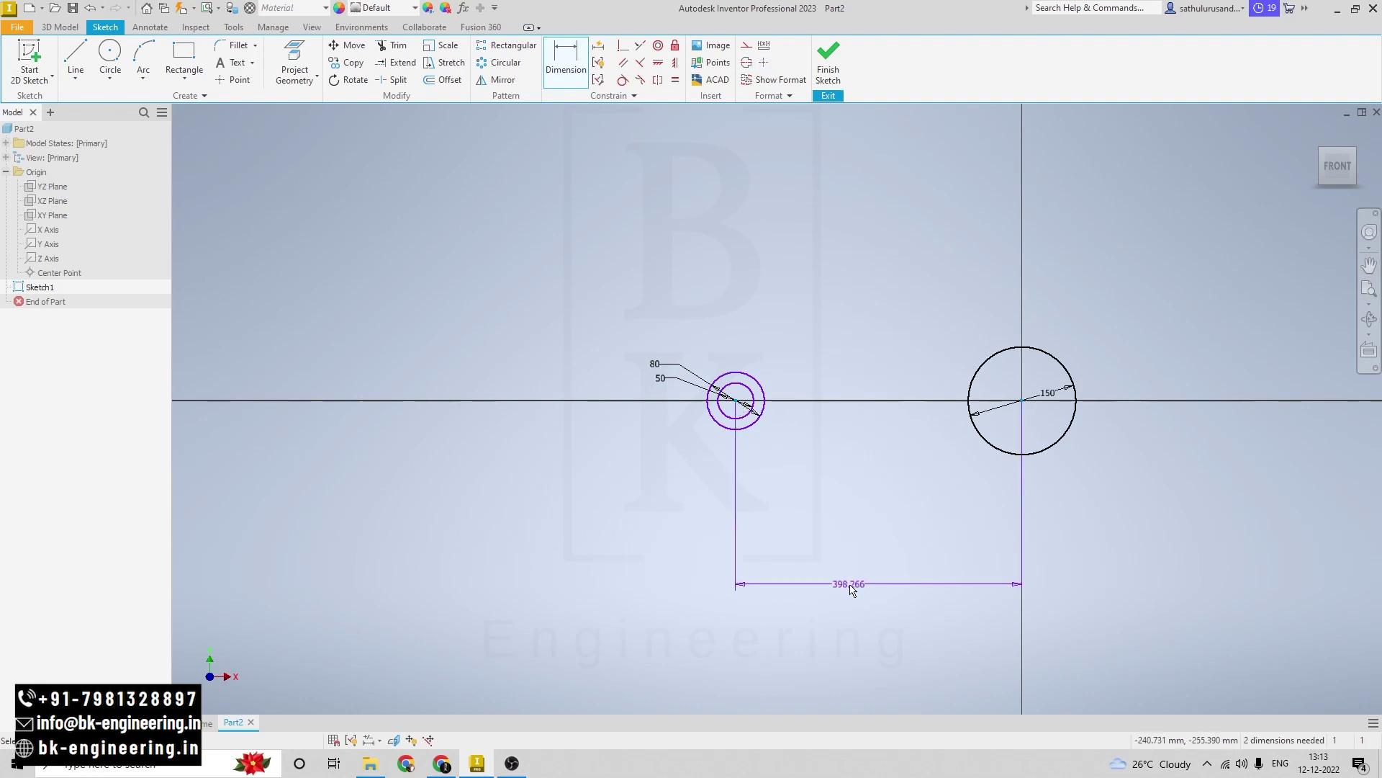
click(881, 551)
text(150)
key(Return)
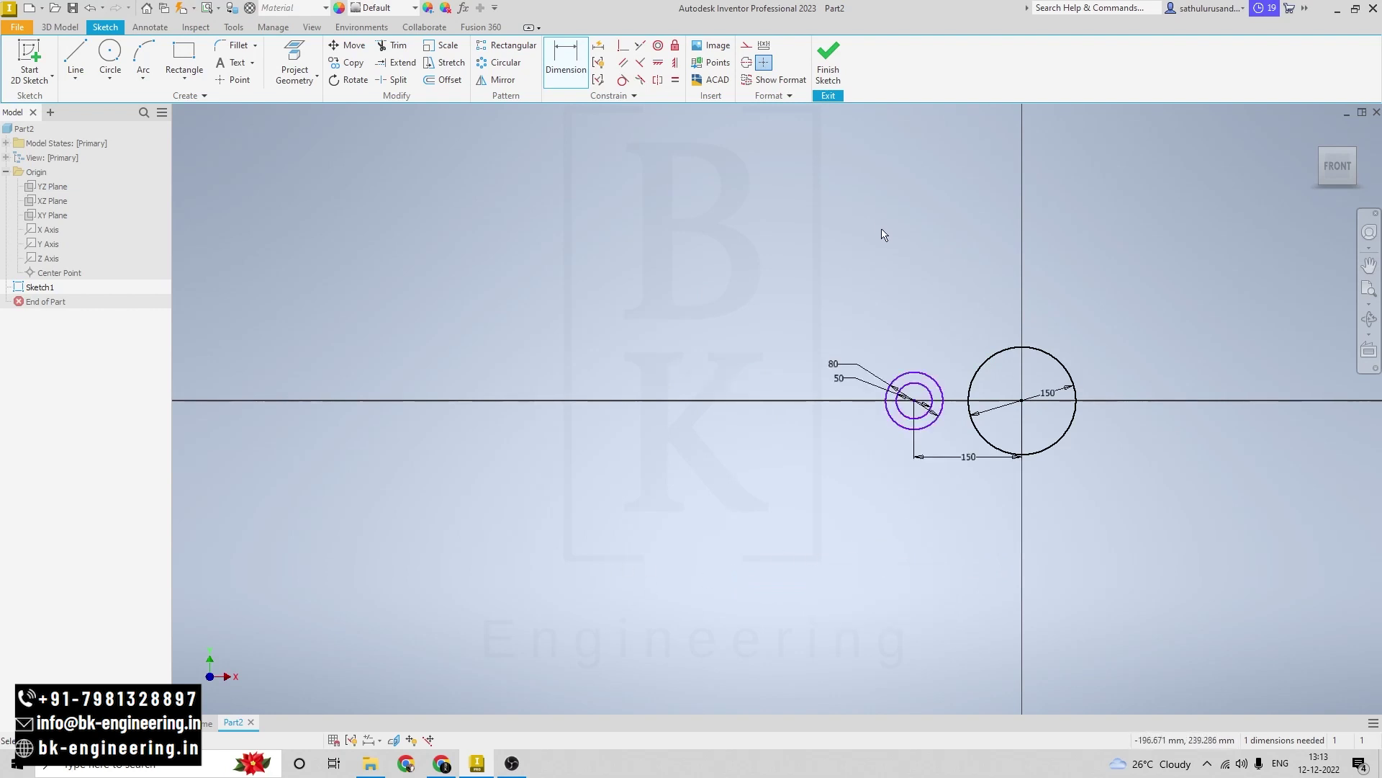
Check the slot in the reference drawing and sketch a line about 15 mm long joining the 80 mm and 50 mm circles, left of centre above the axis
scroll(1206, 396, up, 3)
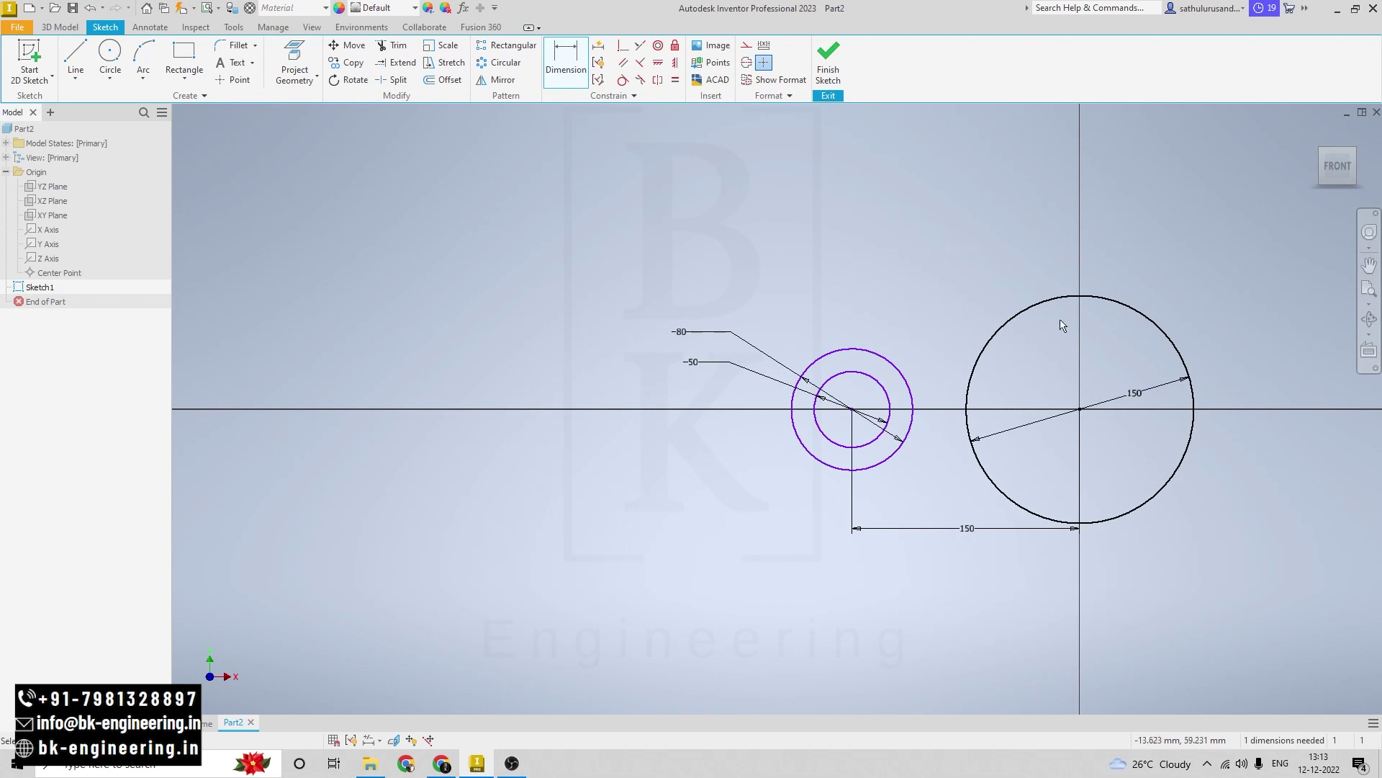
middle_drag(1230, 358, 988, 353)
key(alt+Tab)
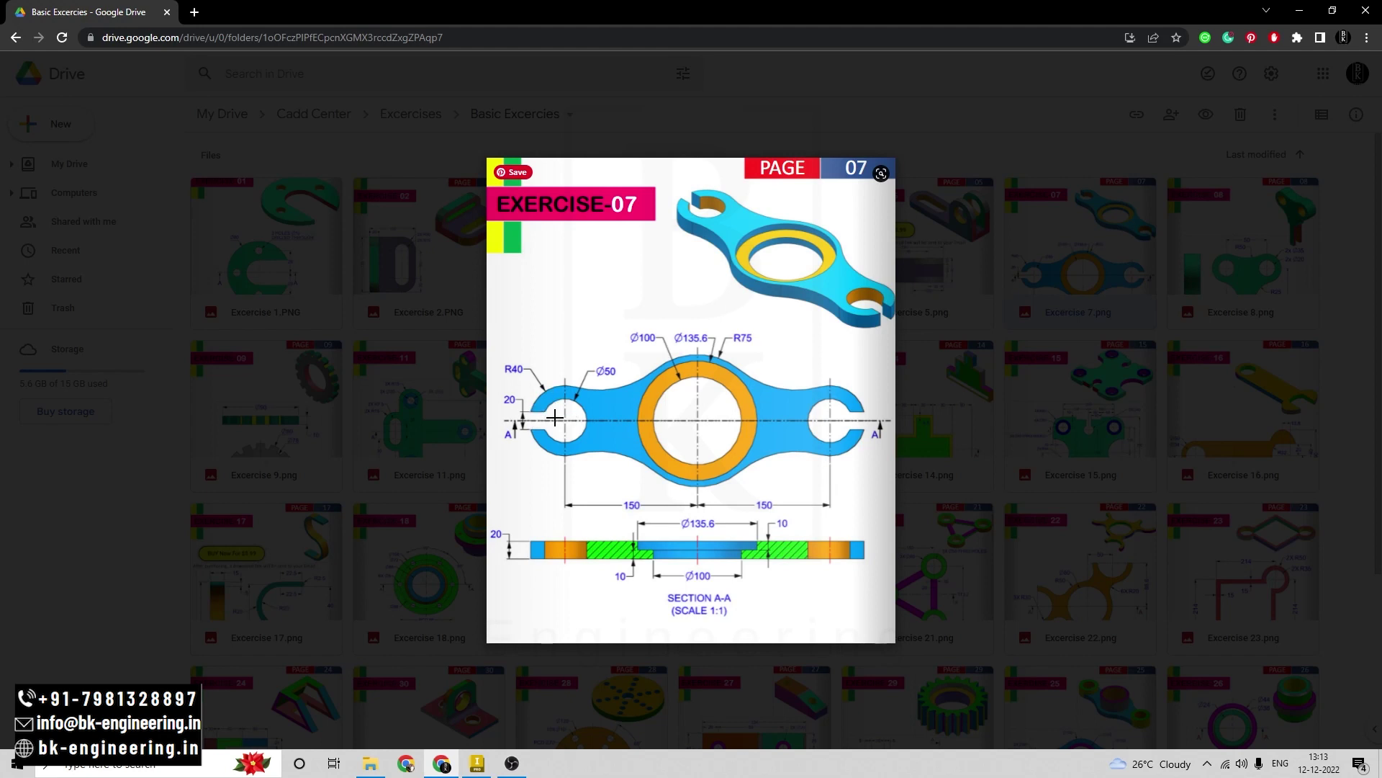
key(alt+Tab)
click(74, 57)
scroll(561, 390, up, 6)
scroll(560, 390, up, 5)
click(481, 451)
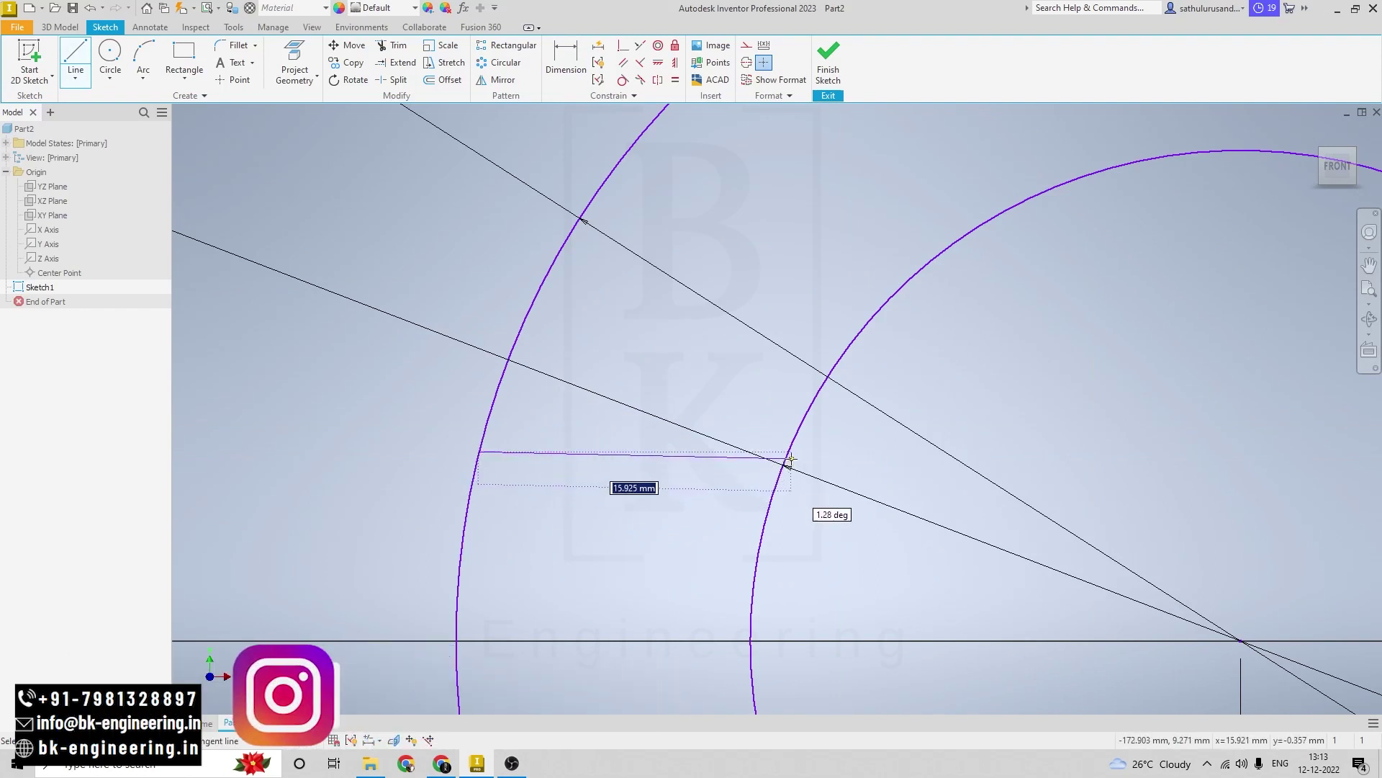
click(778, 479)
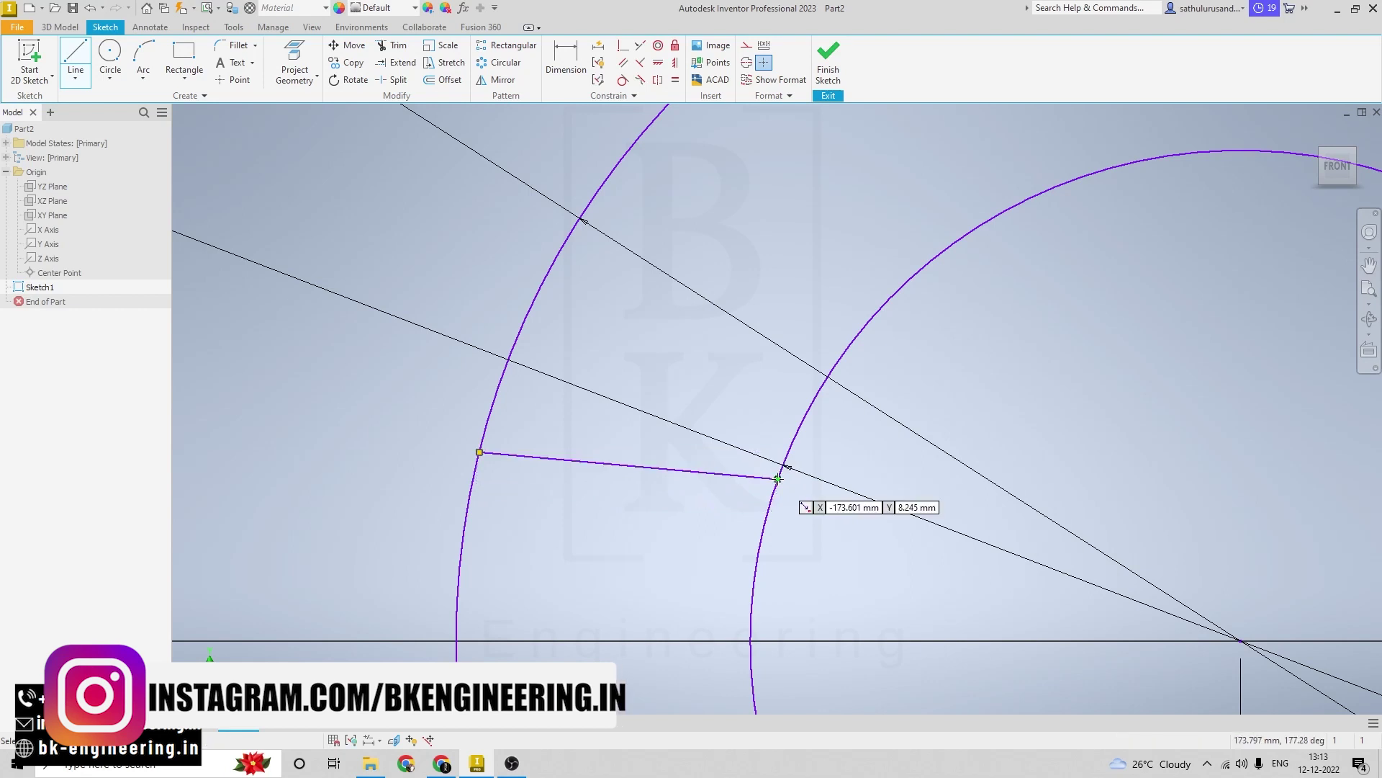
scroll(703, 571, down, 5)
scroll(677, 587, up, 4)
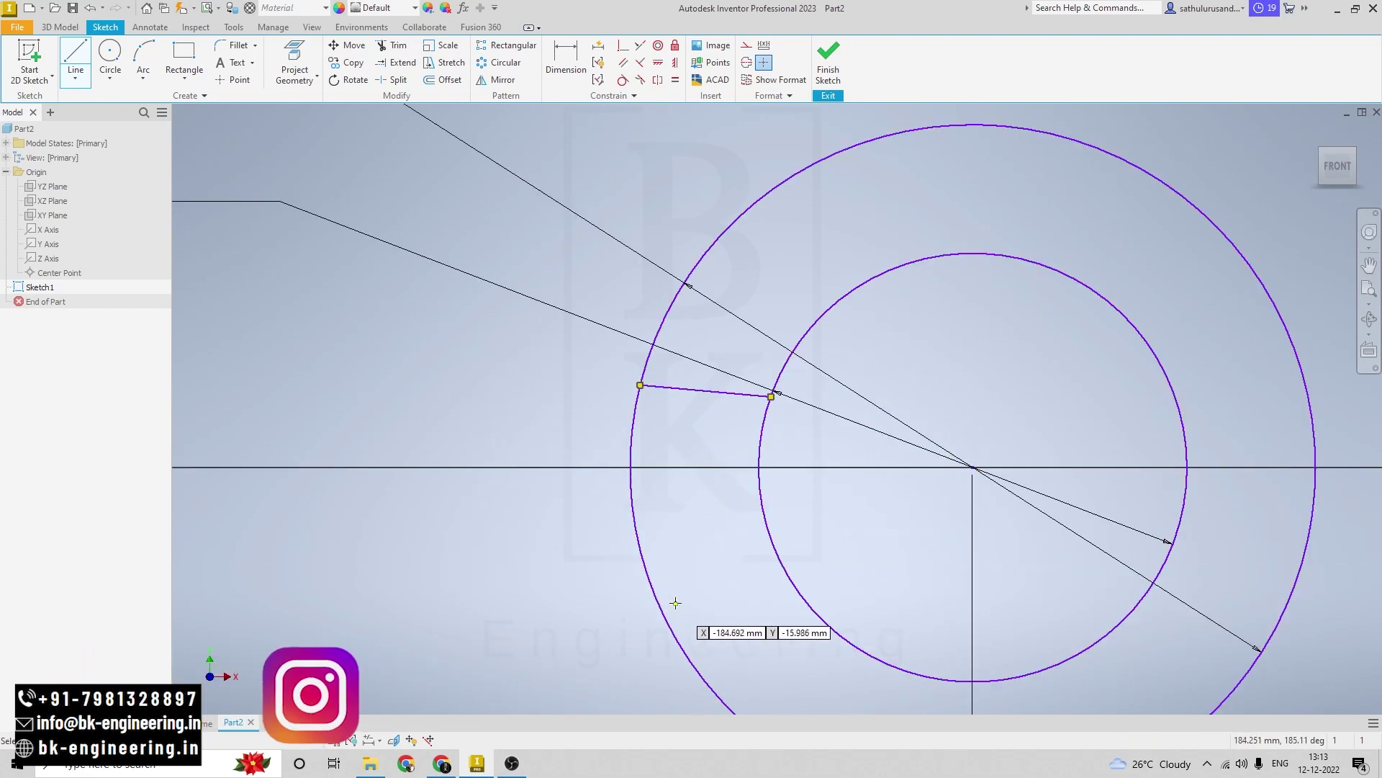
Sketch a second line joining the 80 mm and 50 mm circles, left of their centre and below the axis
click(643, 565)
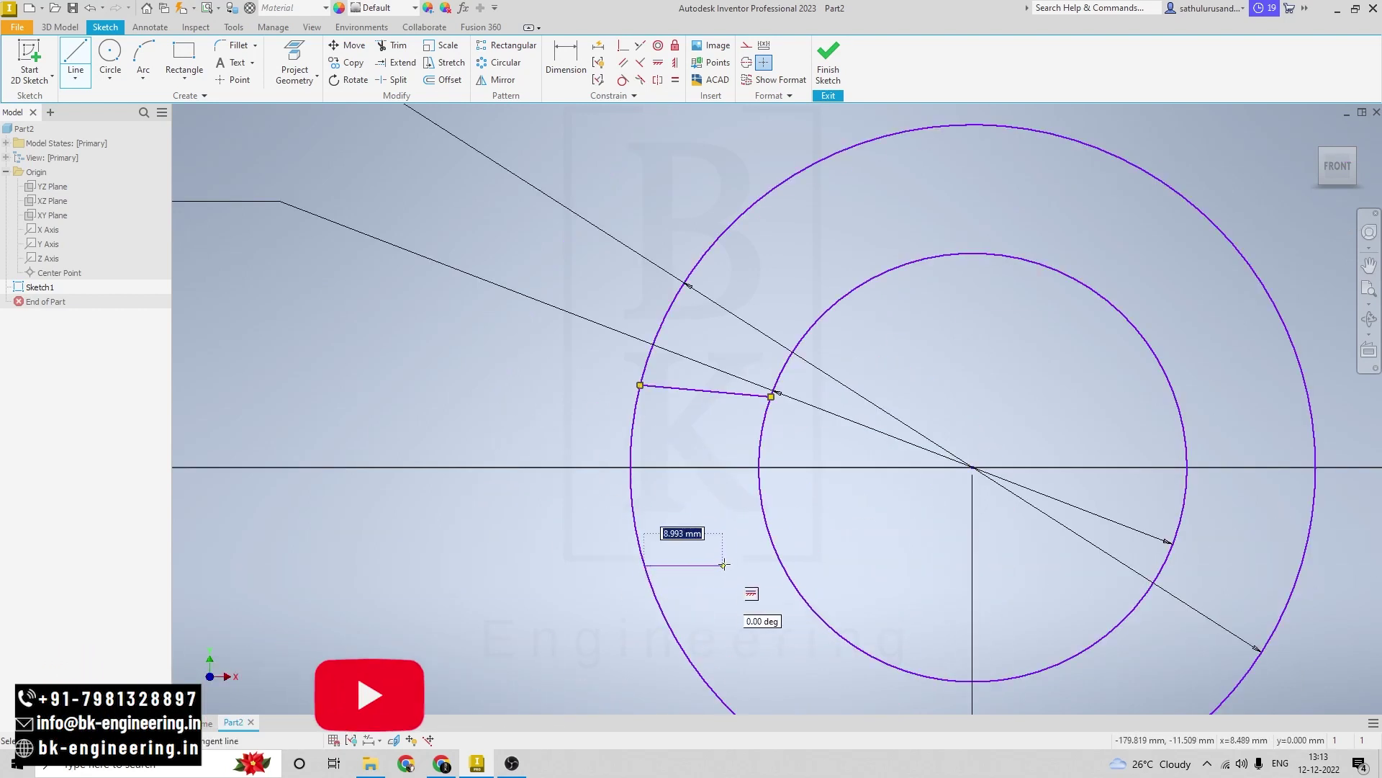
click(780, 558)
scroll(819, 544, down, 5)
scroll(821, 518, up, 4)
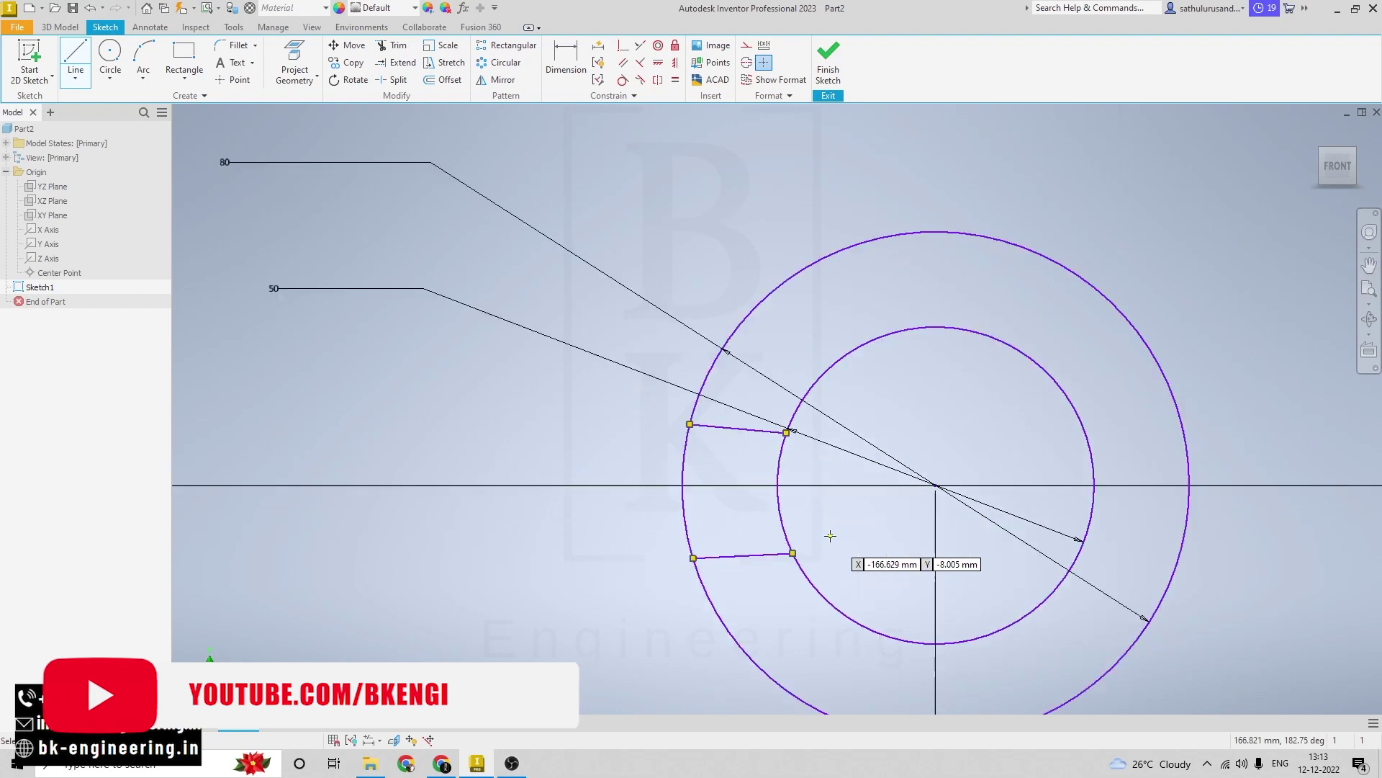
Constrain both short lines between the 80 mm and 50 mm circles to be horizontal
key(Escape)
click(656, 64)
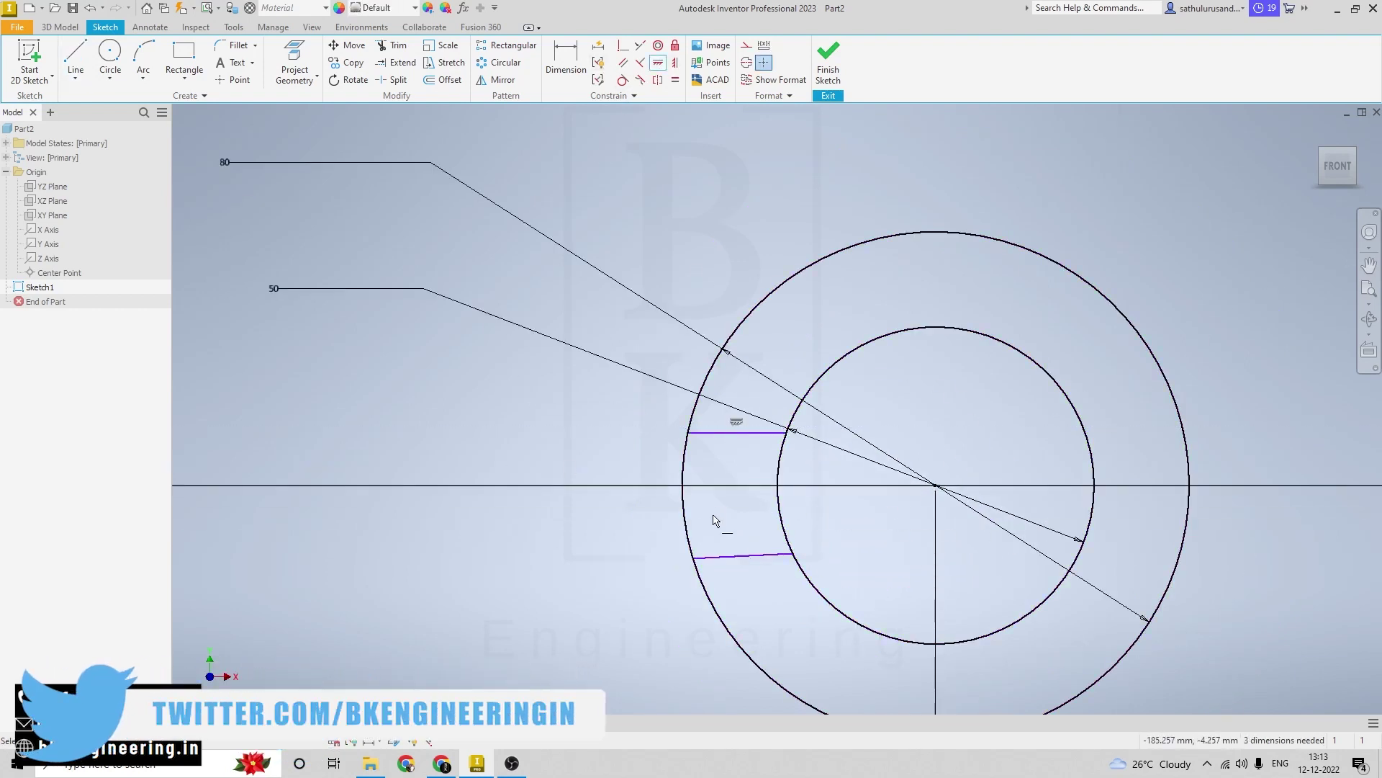
click(734, 561)
scroll(610, 567, down, 3)
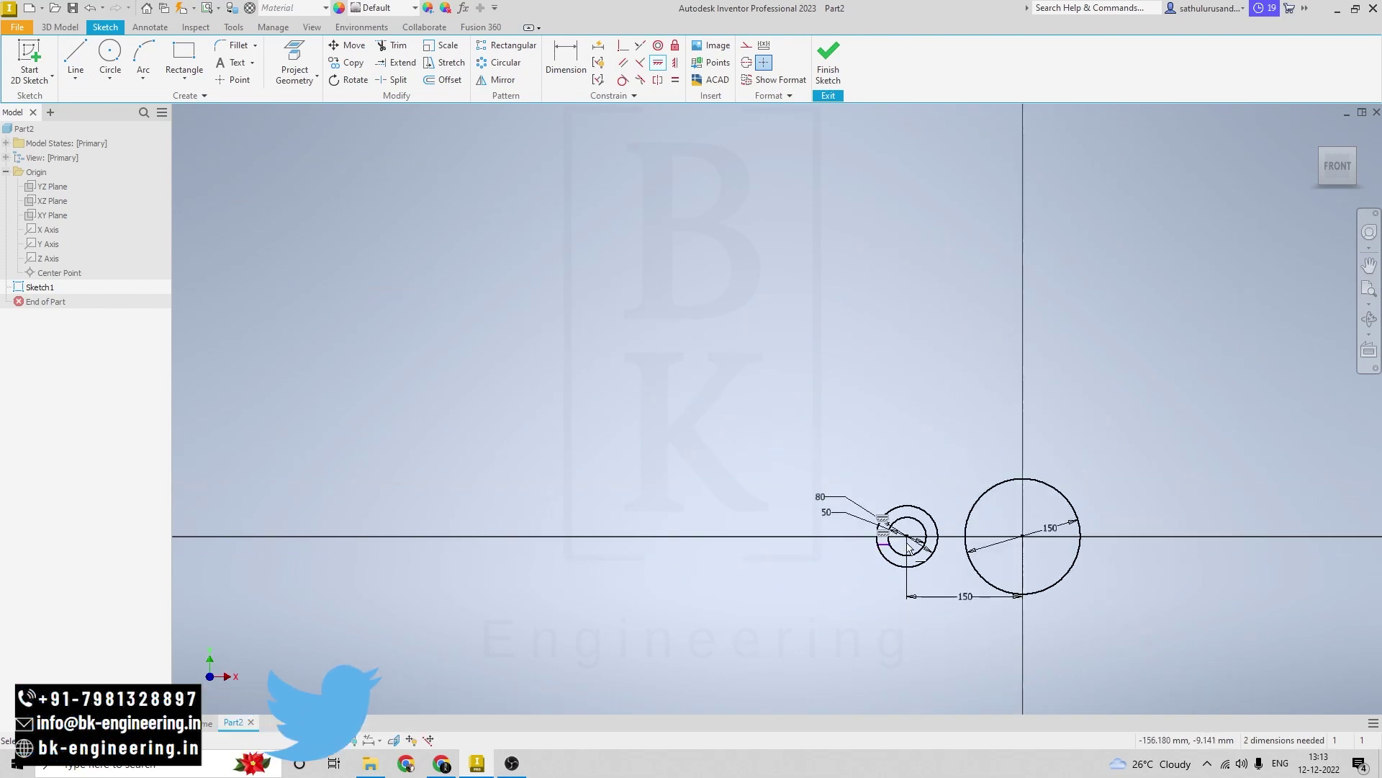
scroll(1146, 580, down, 2)
scroll(529, 537, up, 2)
Check the slot width in the reference drawing and dimension the distance between the two horizontal lines as 20 mm
key(alt+Tab)
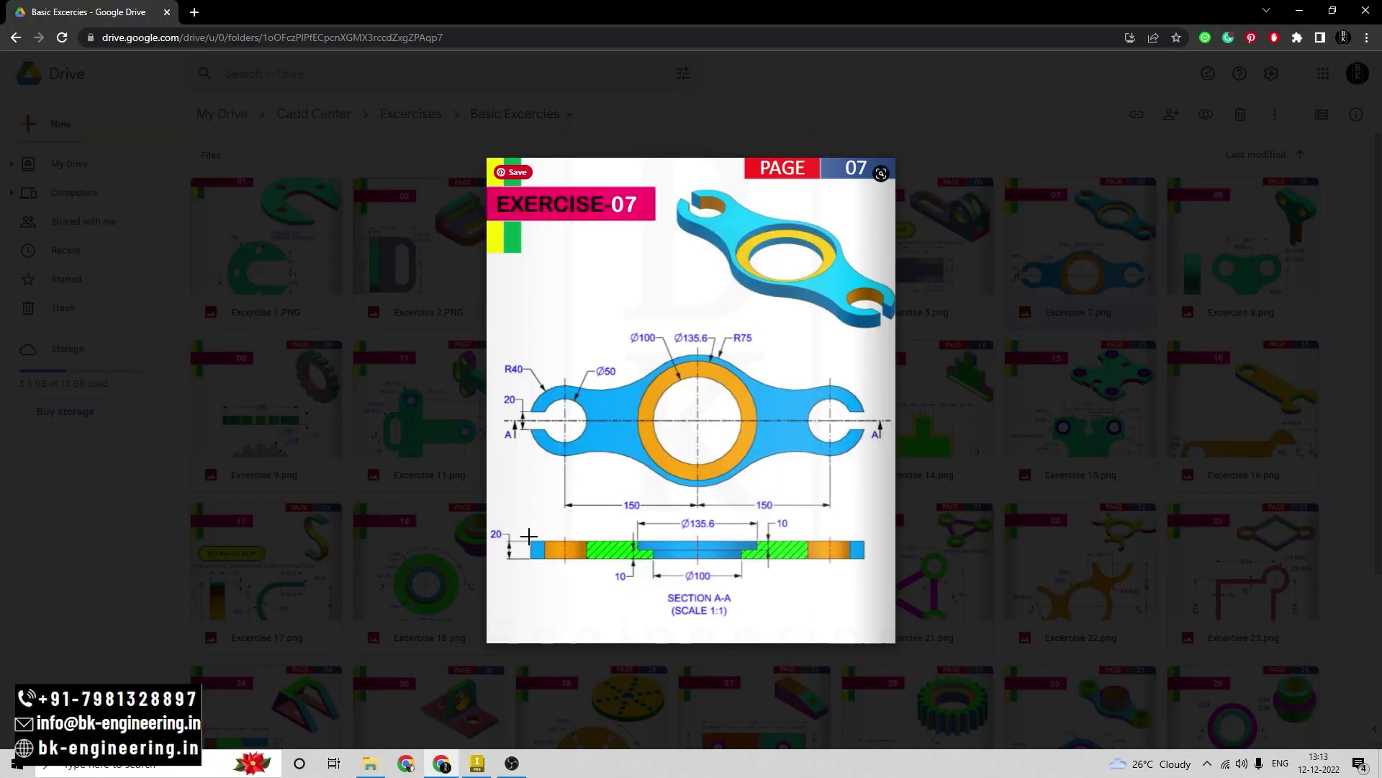
key(alt+Tab)
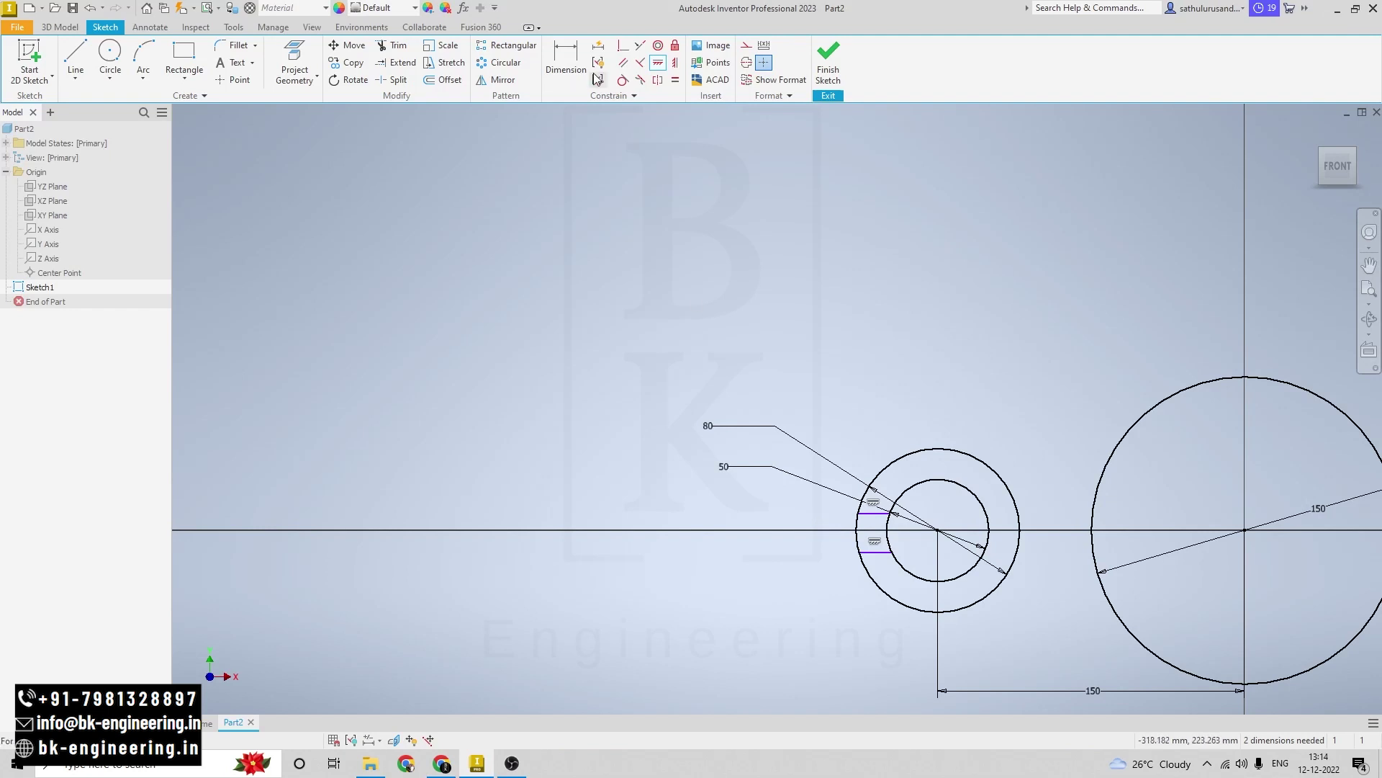
click(566, 58)
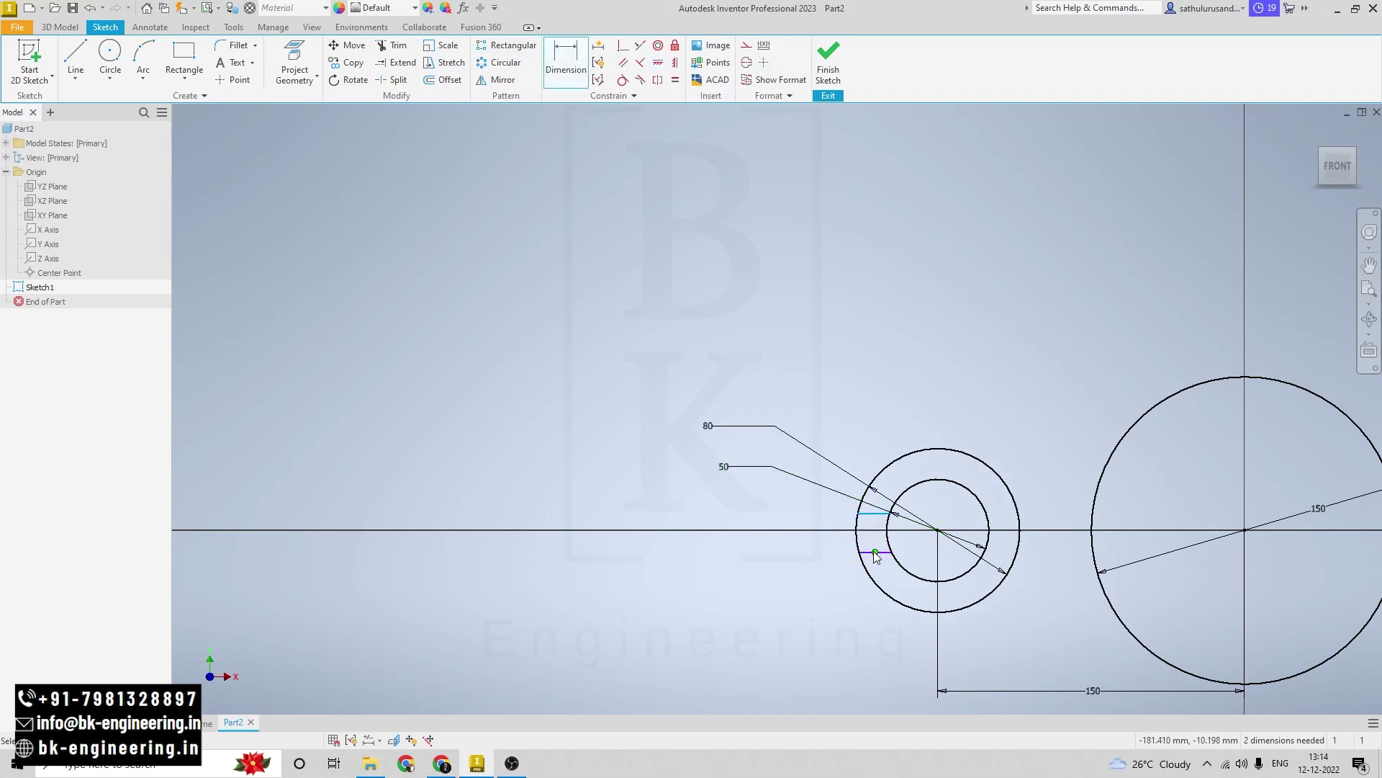
click(566, 58)
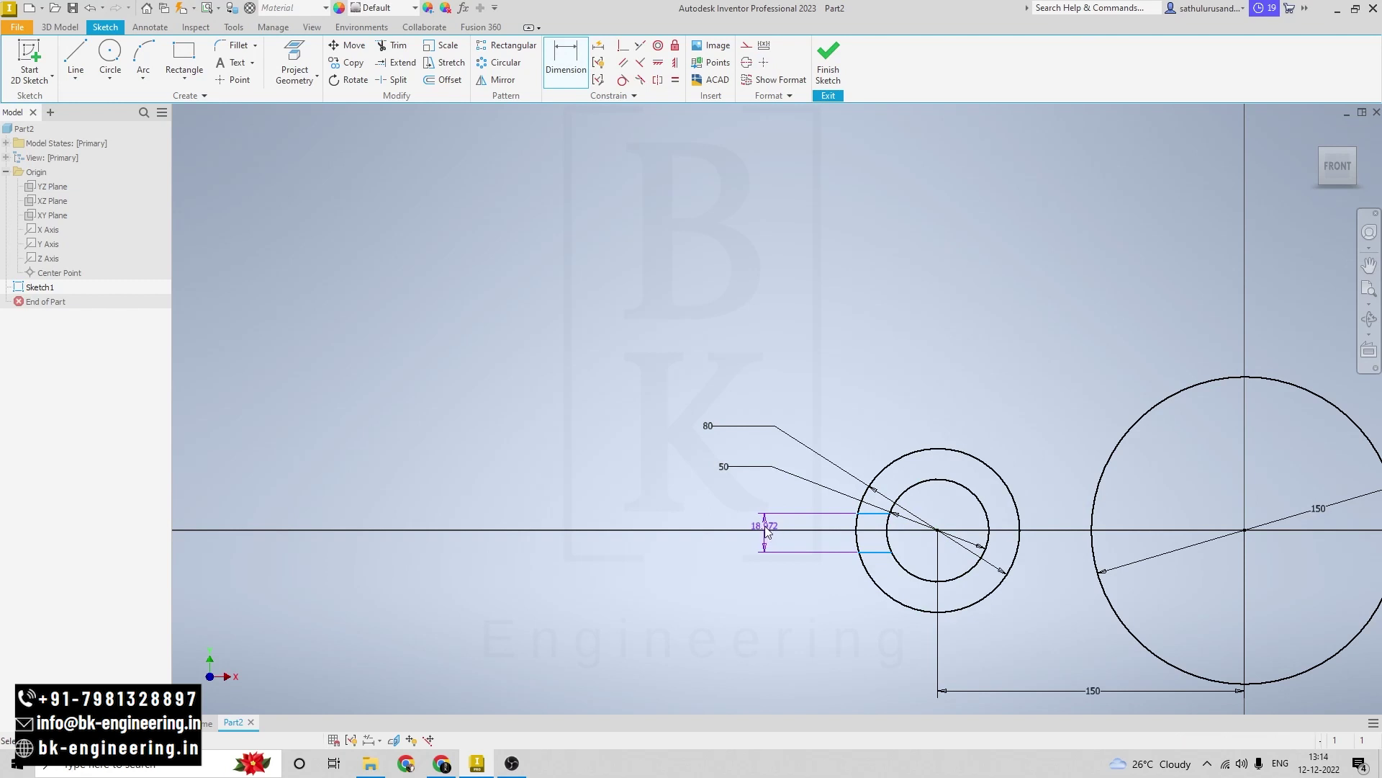
click(767, 531)
key(Return)
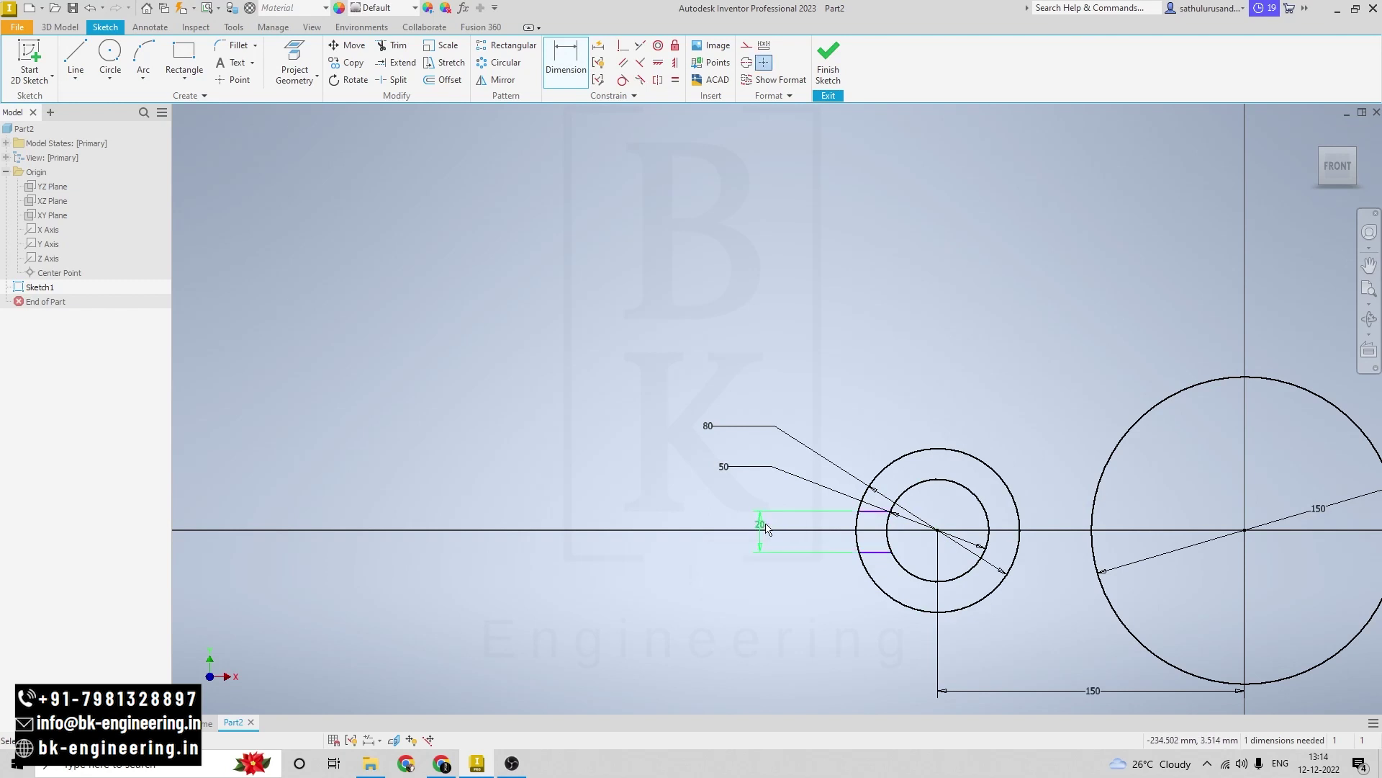
Apply an equal constraint between the two horizontal slot lines
scroll(684, 562, down, 2)
scroll(634, 608, up, 4)
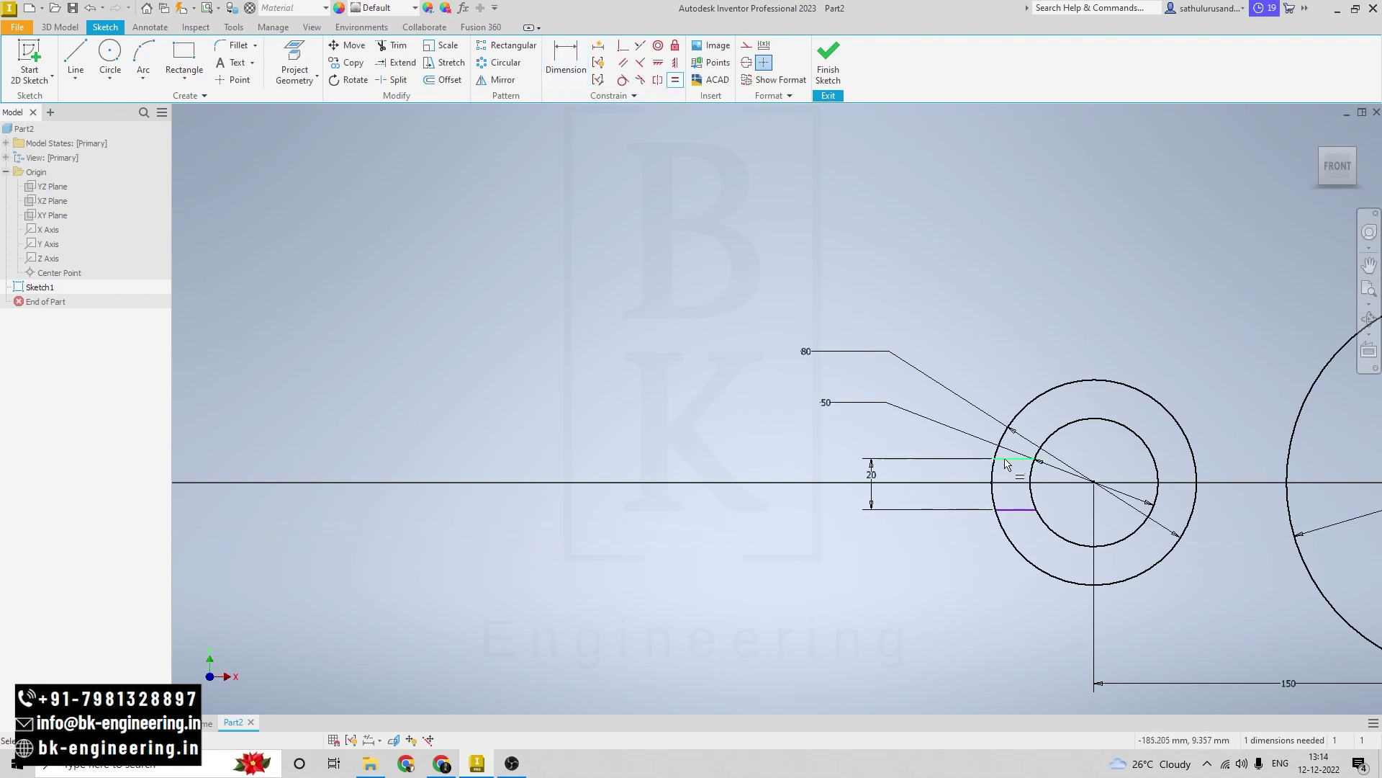
click(1006, 459)
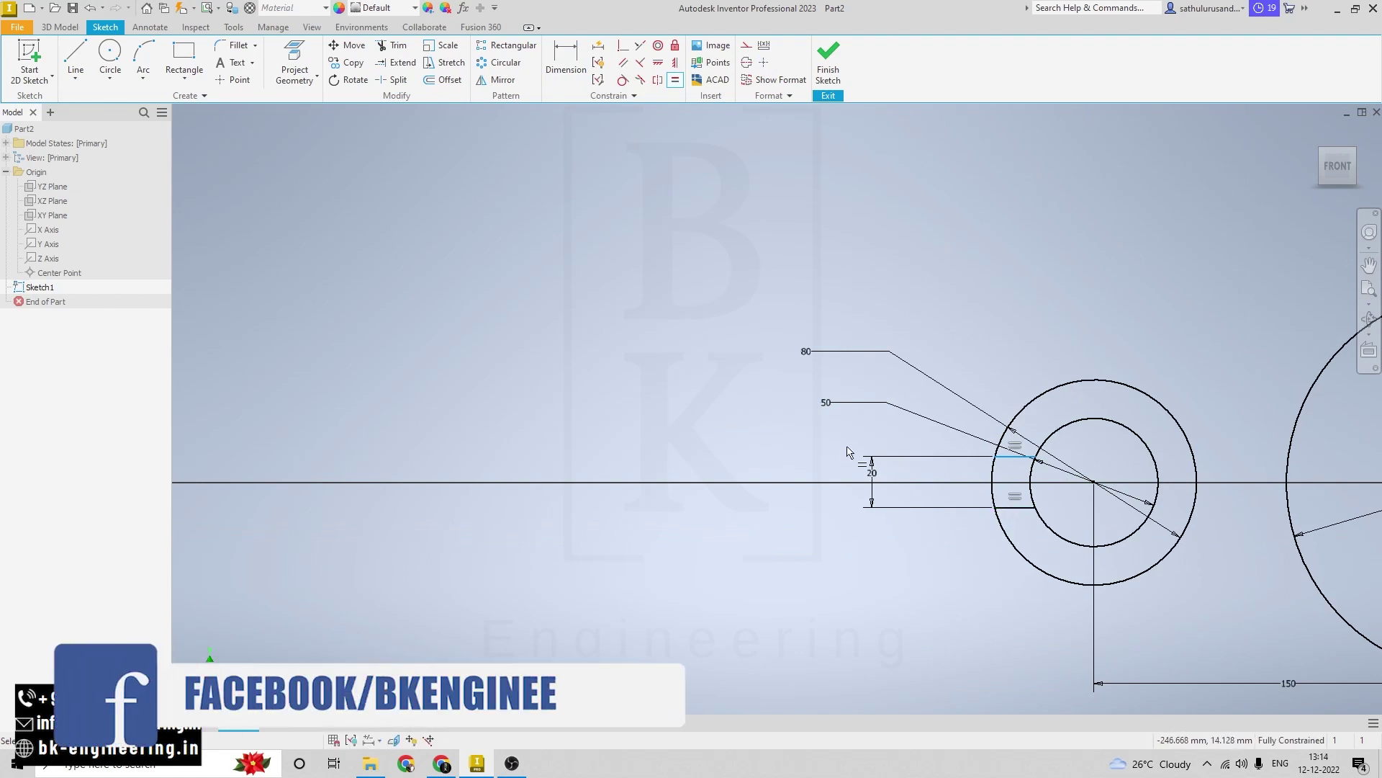
scroll(1078, 523, down, 3)
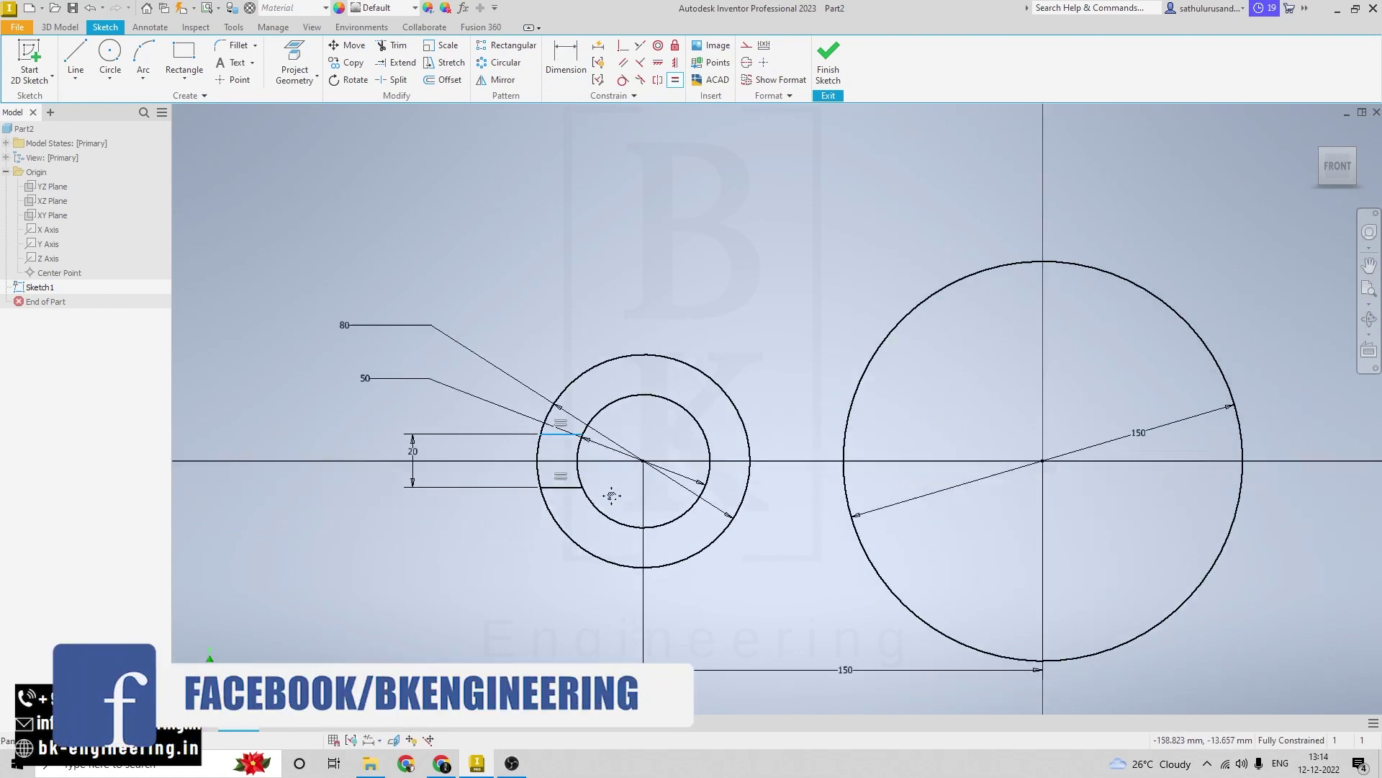
scroll(633, 489, up, 1)
Check the outline in the reference drawing and sketch a downward-bowed three-point arc from the top of the 80 mm circle to the 150 mm circle's upper left
key(alt+Tab)
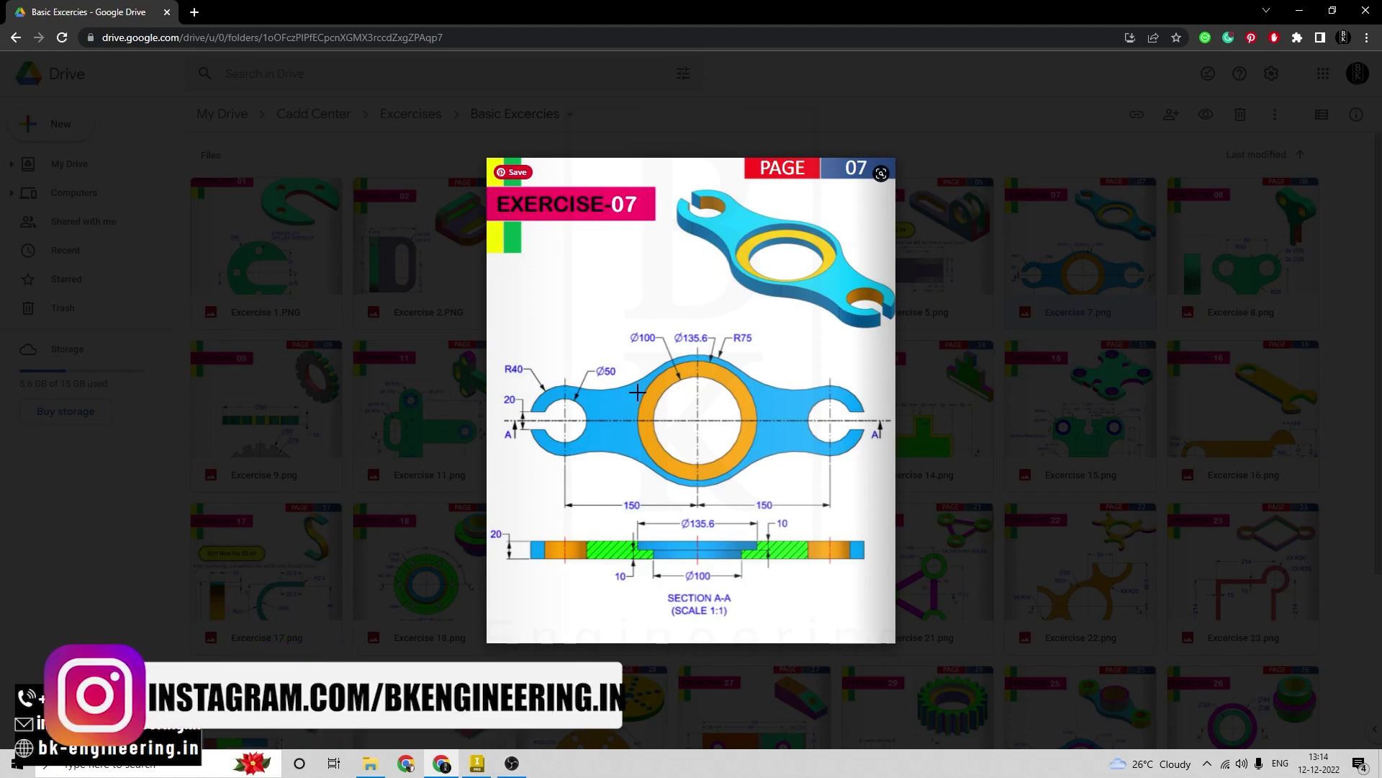
key(alt+Tab)
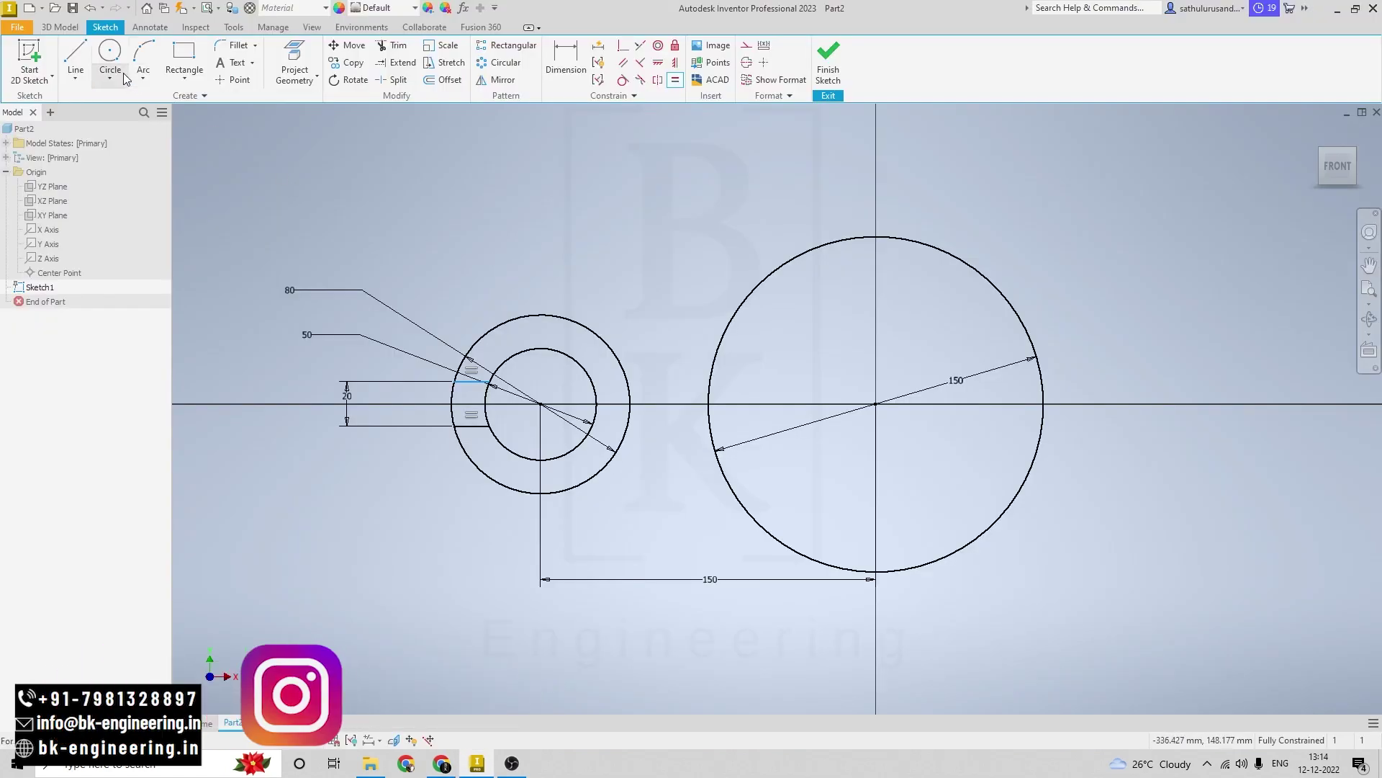
click(145, 54)
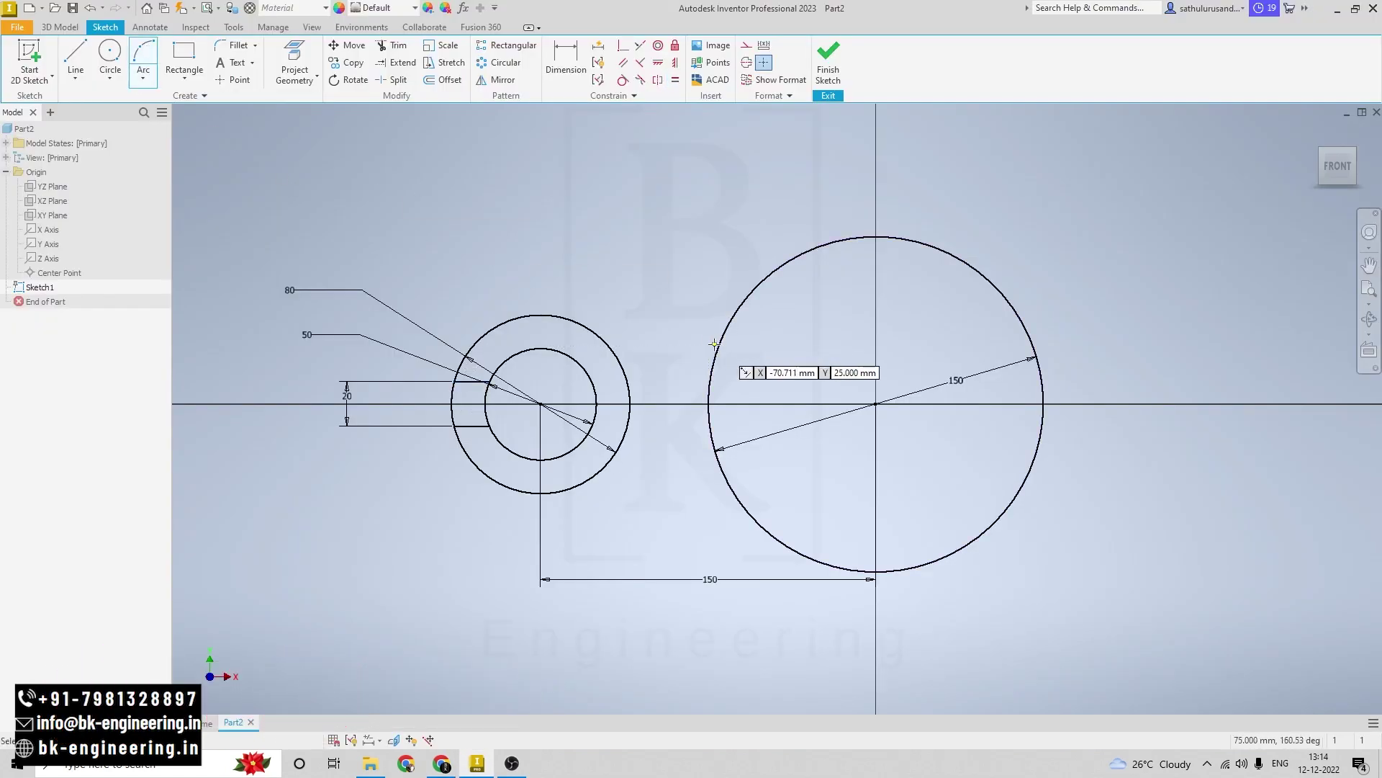
click(541, 315)
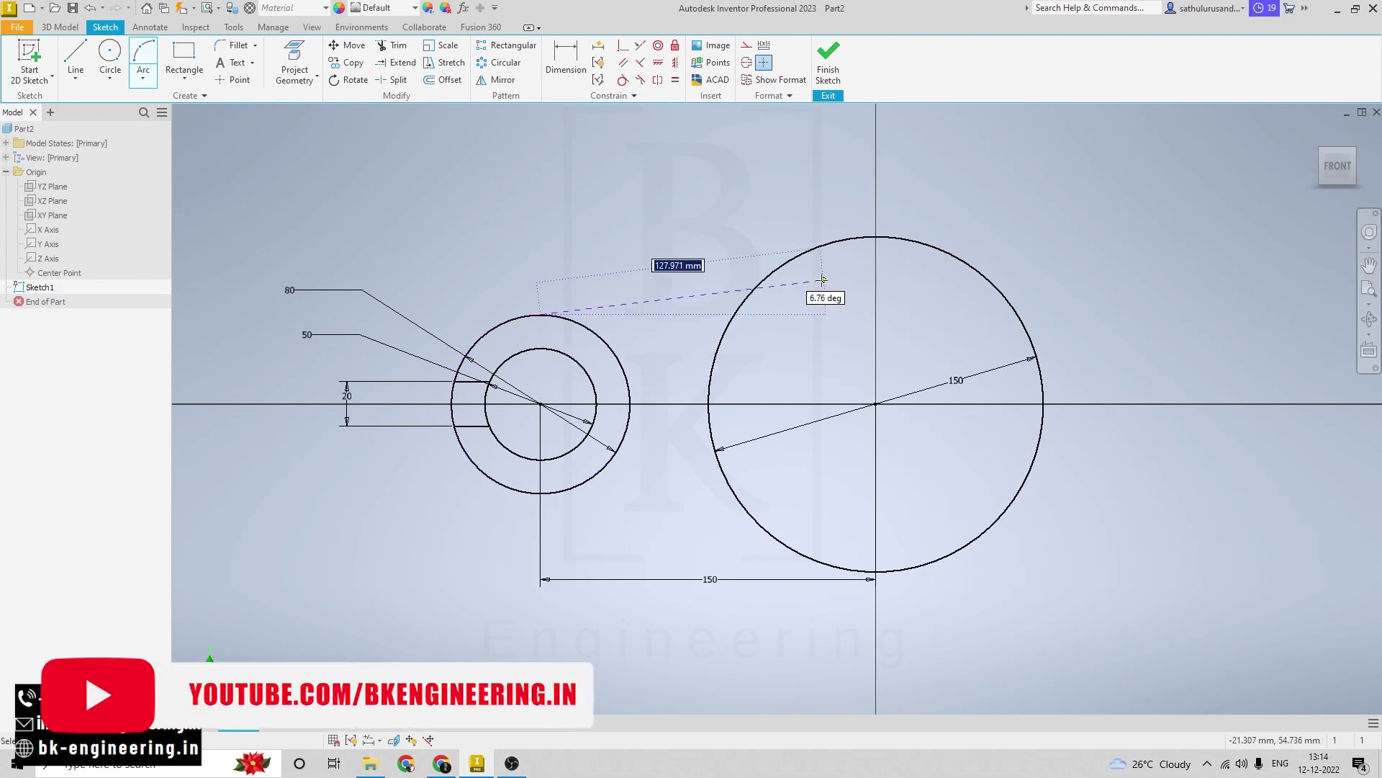
click(786, 264)
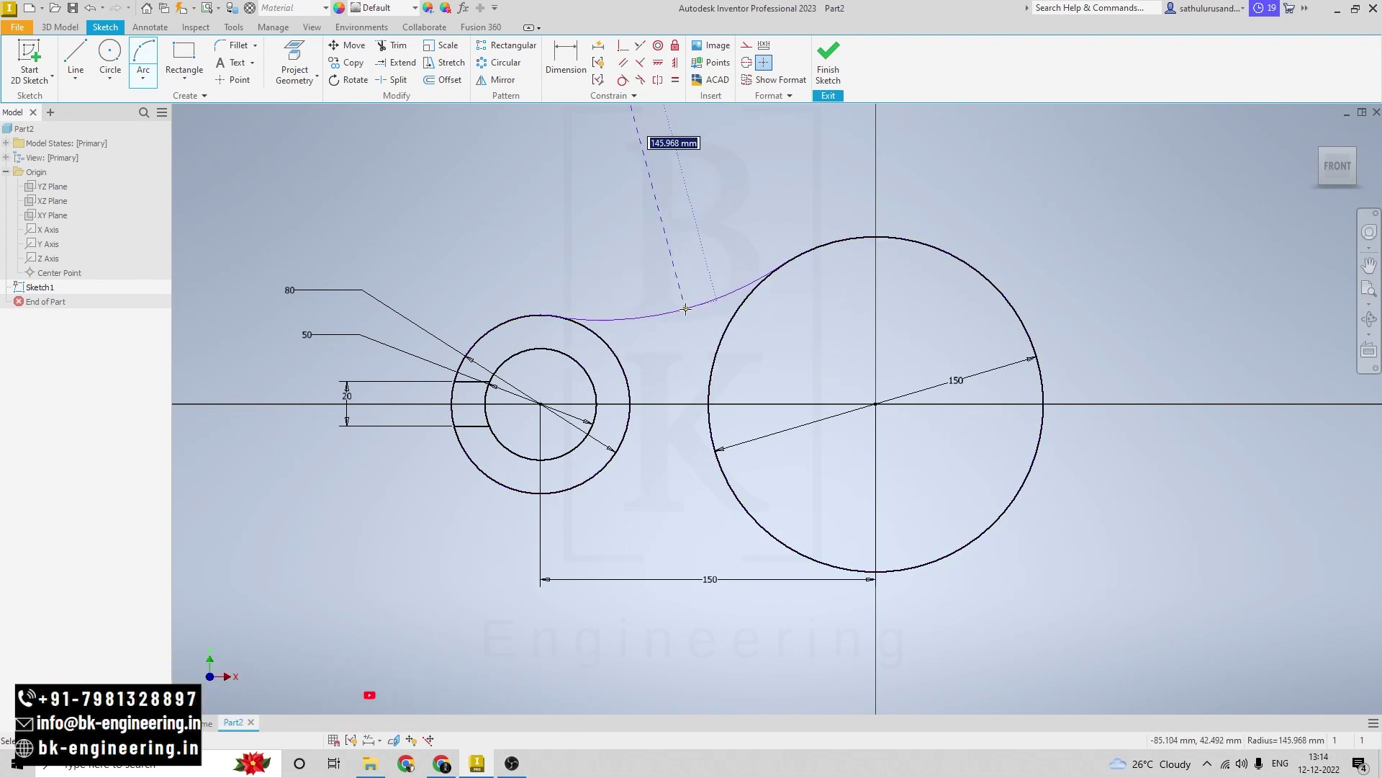
click(683, 314)
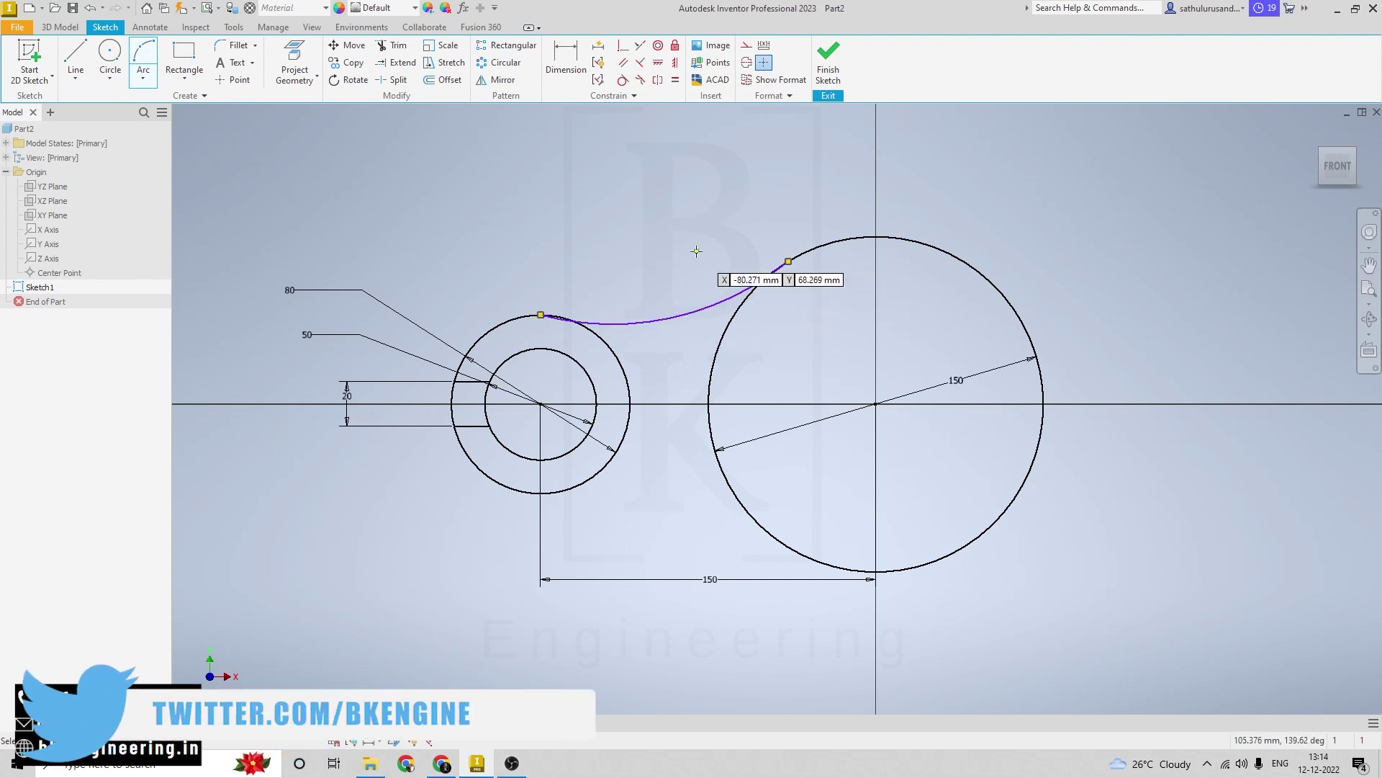
key(Escape)
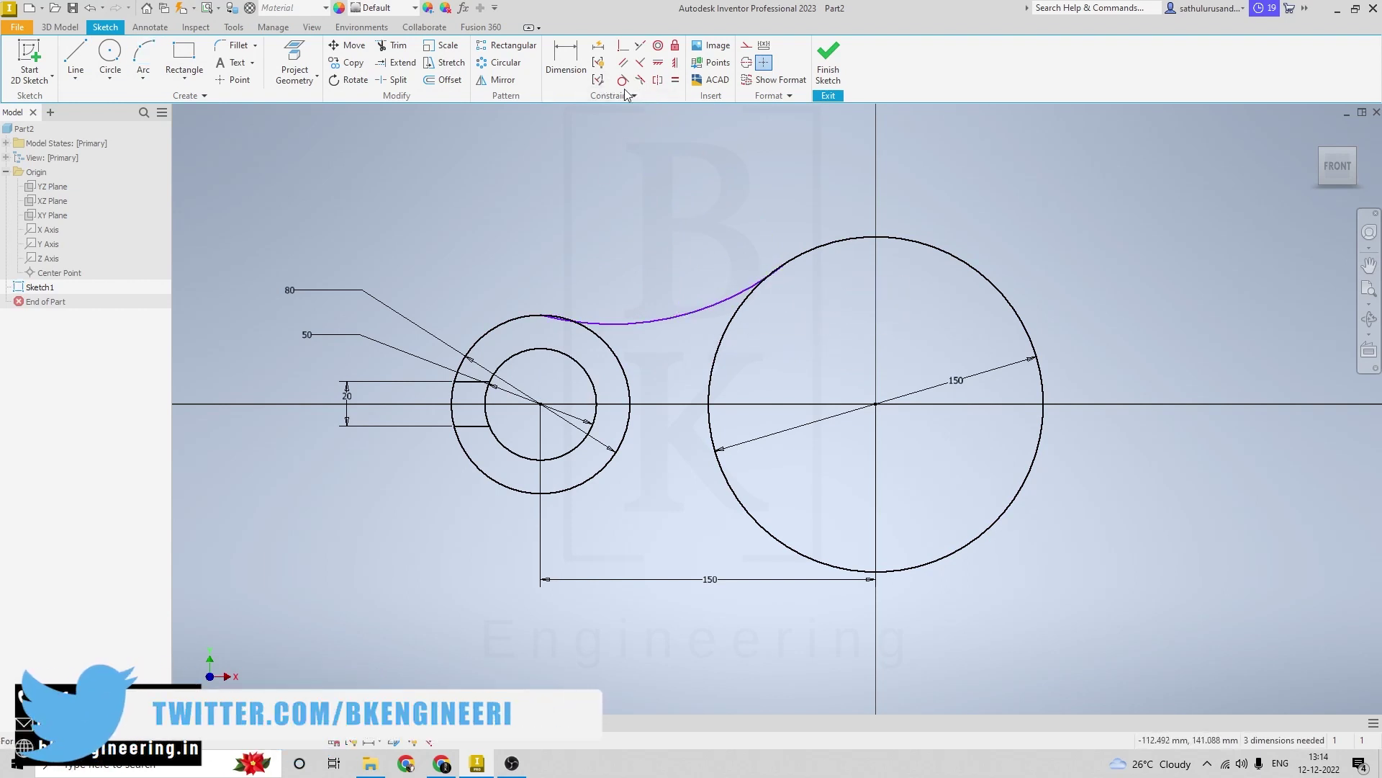
Make the connecting arc tangent to both the 80 mm circle and the 150 mm circle
click(623, 80)
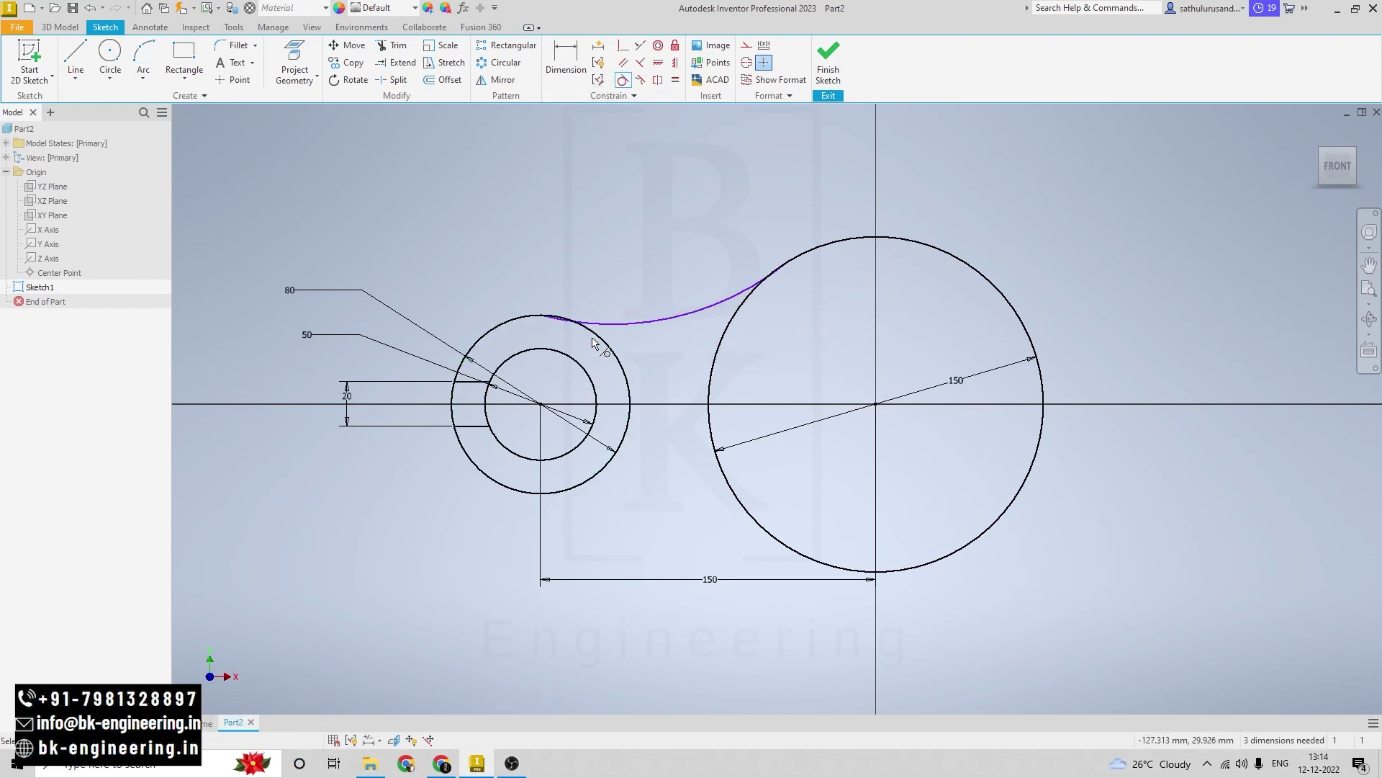
click(596, 333)
click(614, 328)
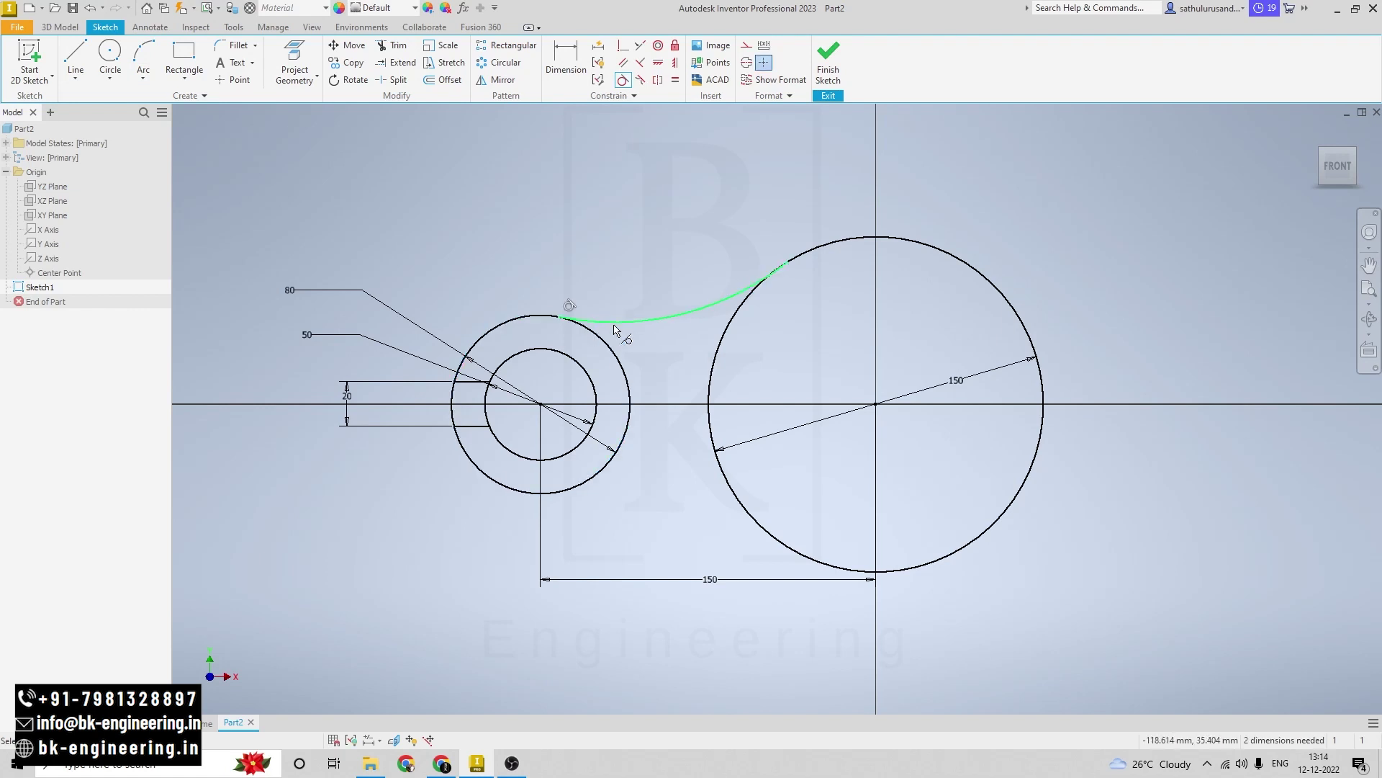
click(735, 318)
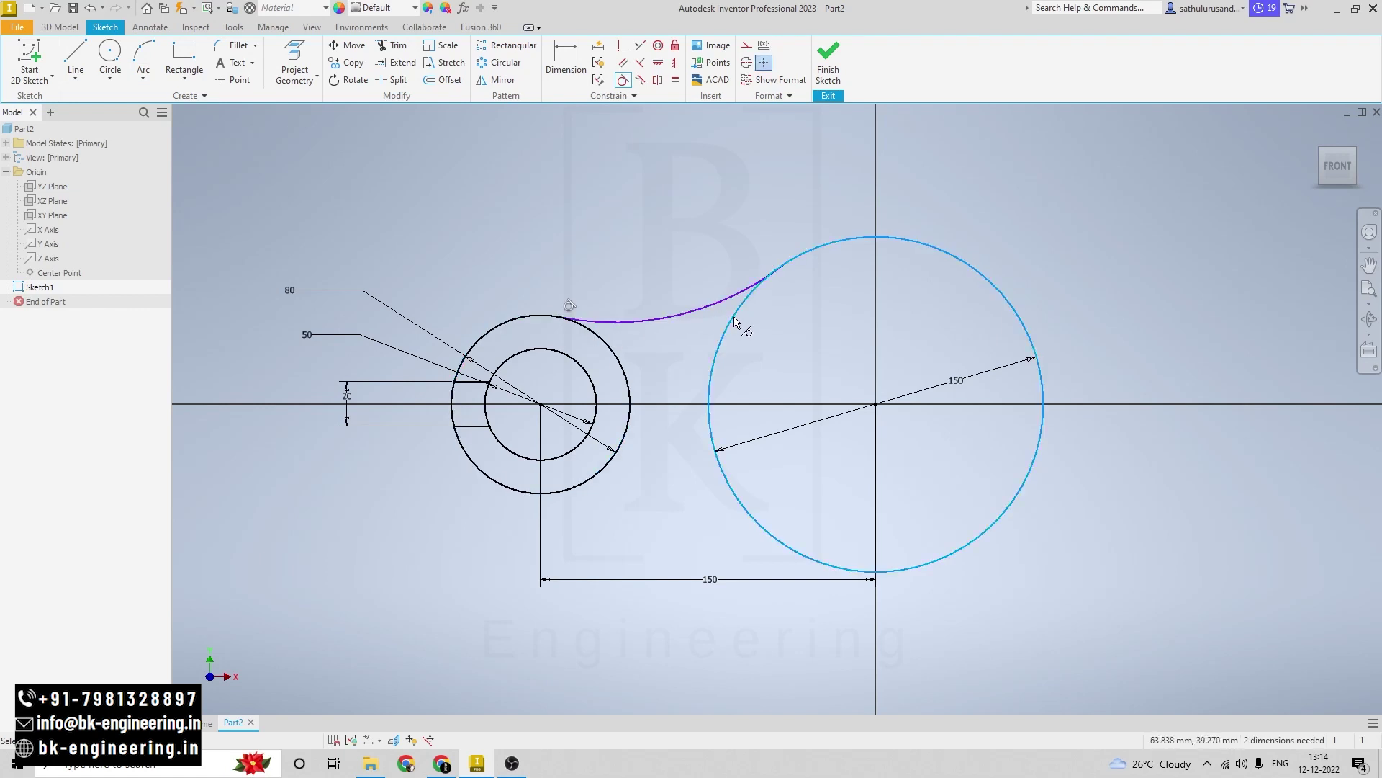
click(729, 302)
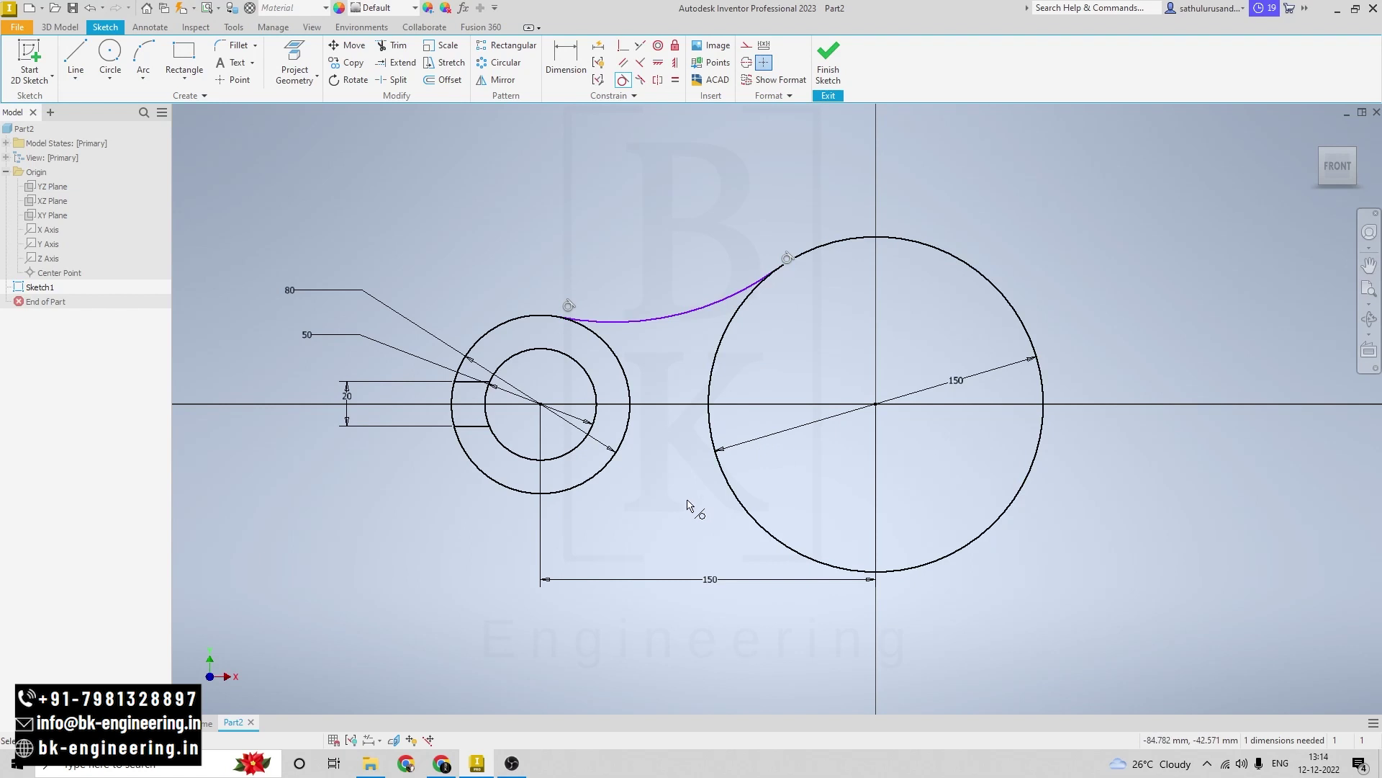
Check the part's symmetry in the reference drawing and sketch a horizontal line from the origin leftward past the 80 mm circle
key(alt+Tab)
key(alt+Tab)
key(alt+Tab)
key(alt+Tab)
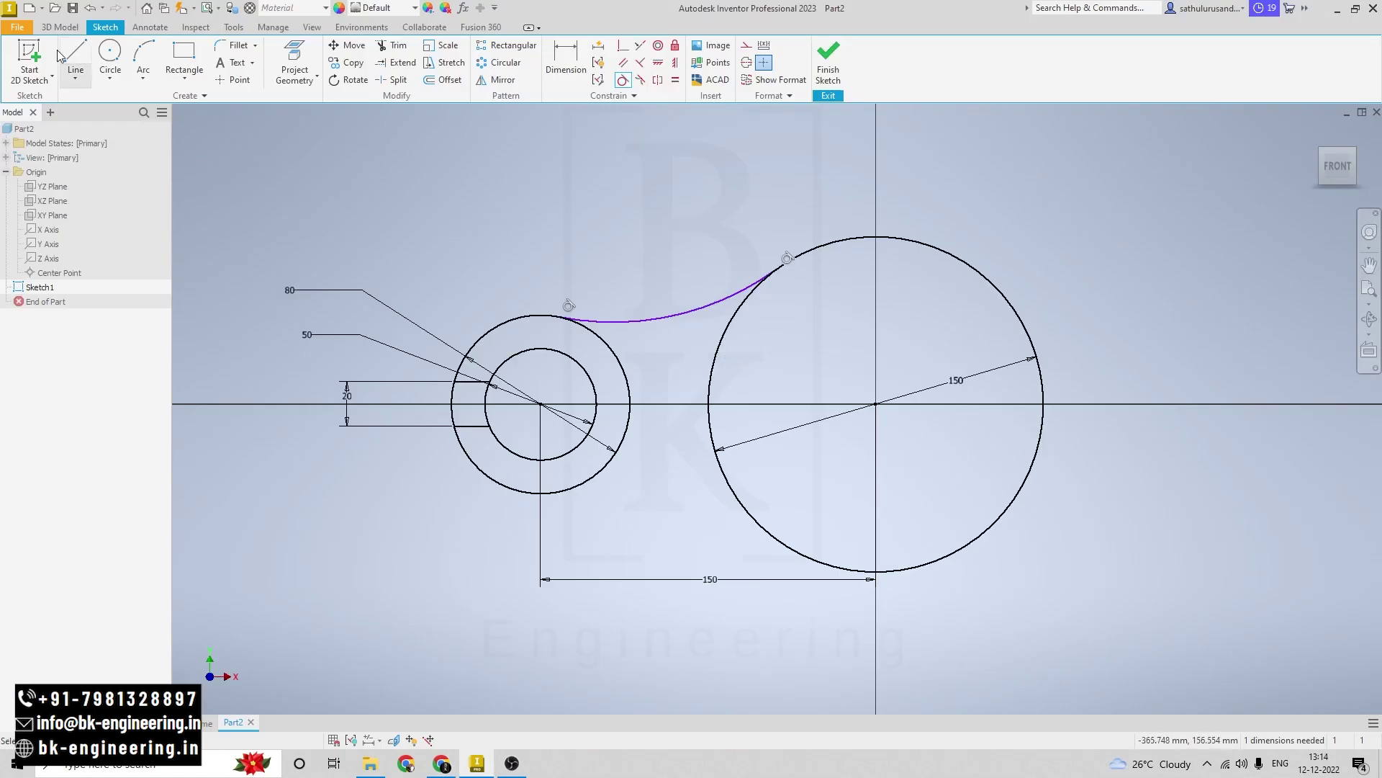
click(85, 78)
click(97, 85)
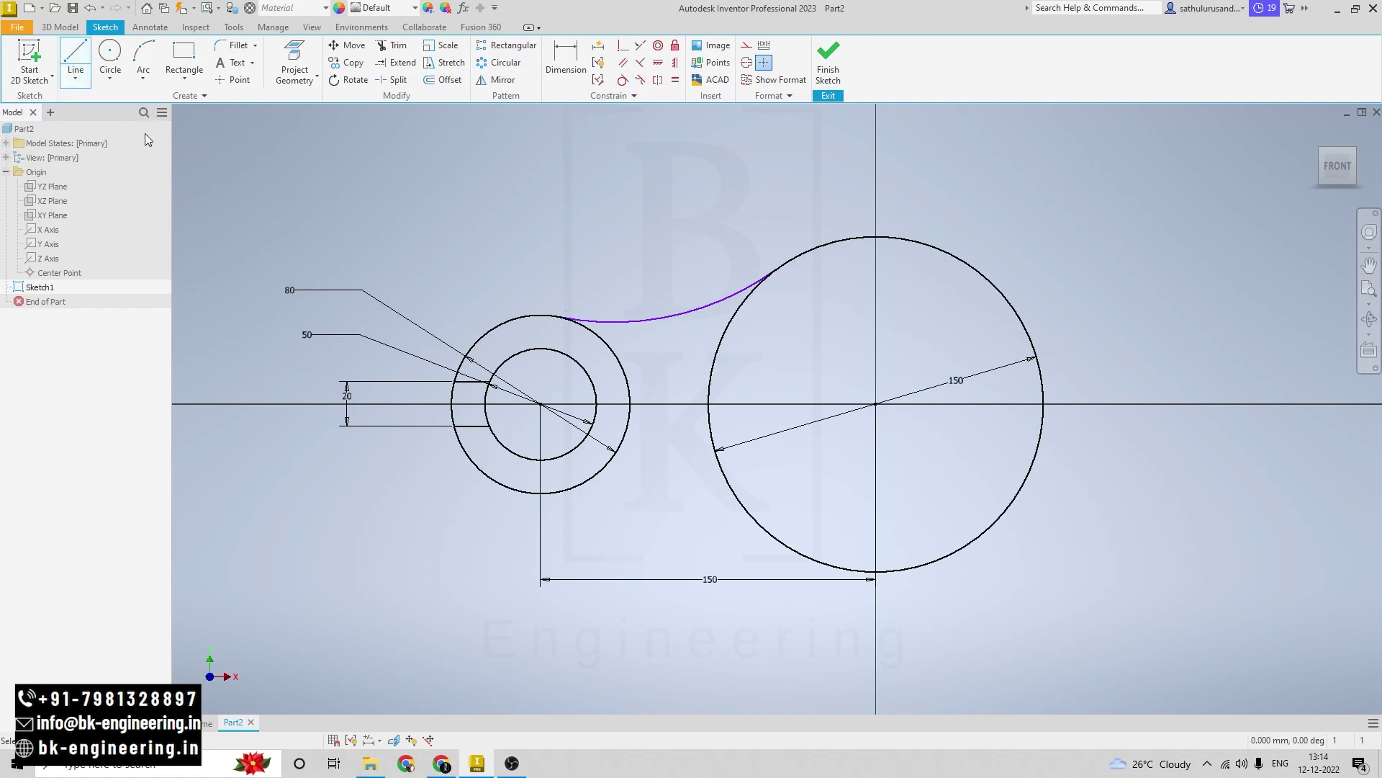
click(875, 403)
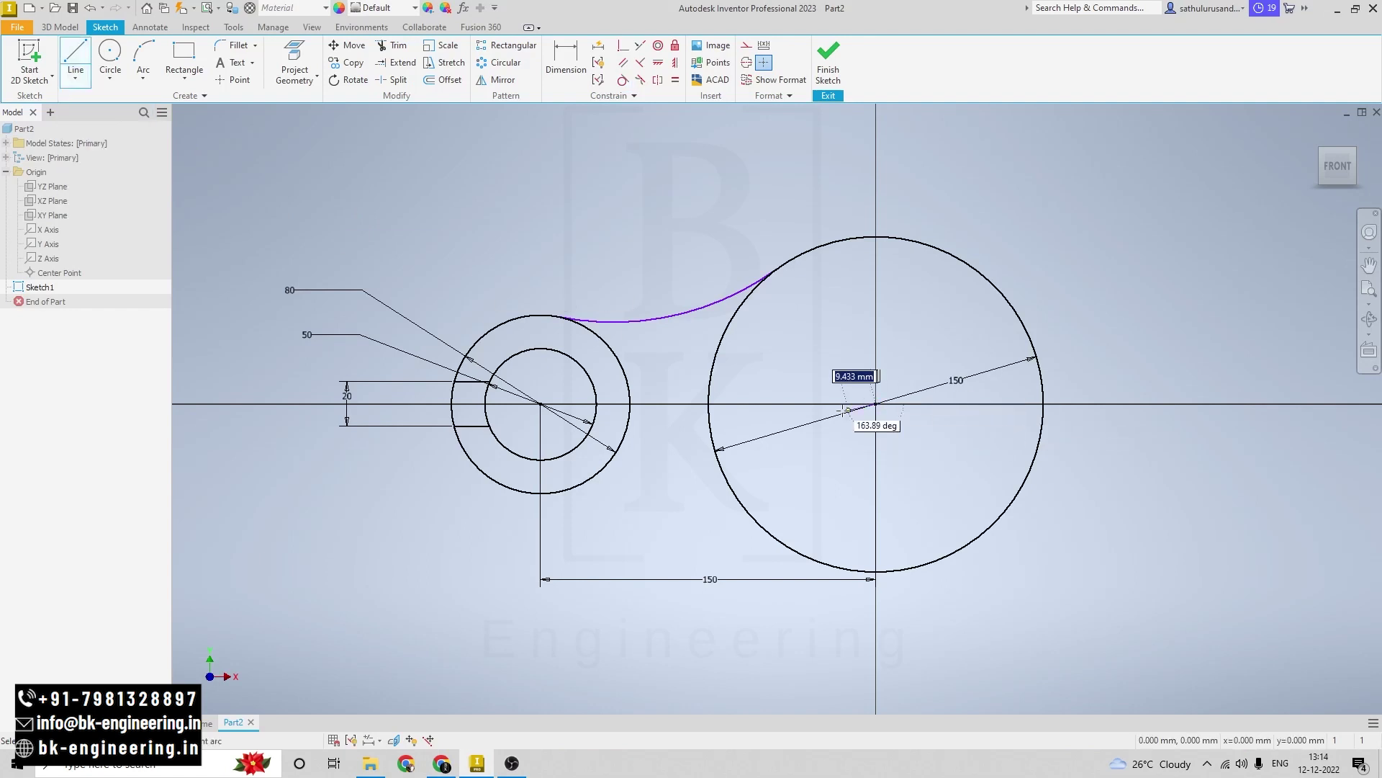
click(252, 401)
key(Escape)
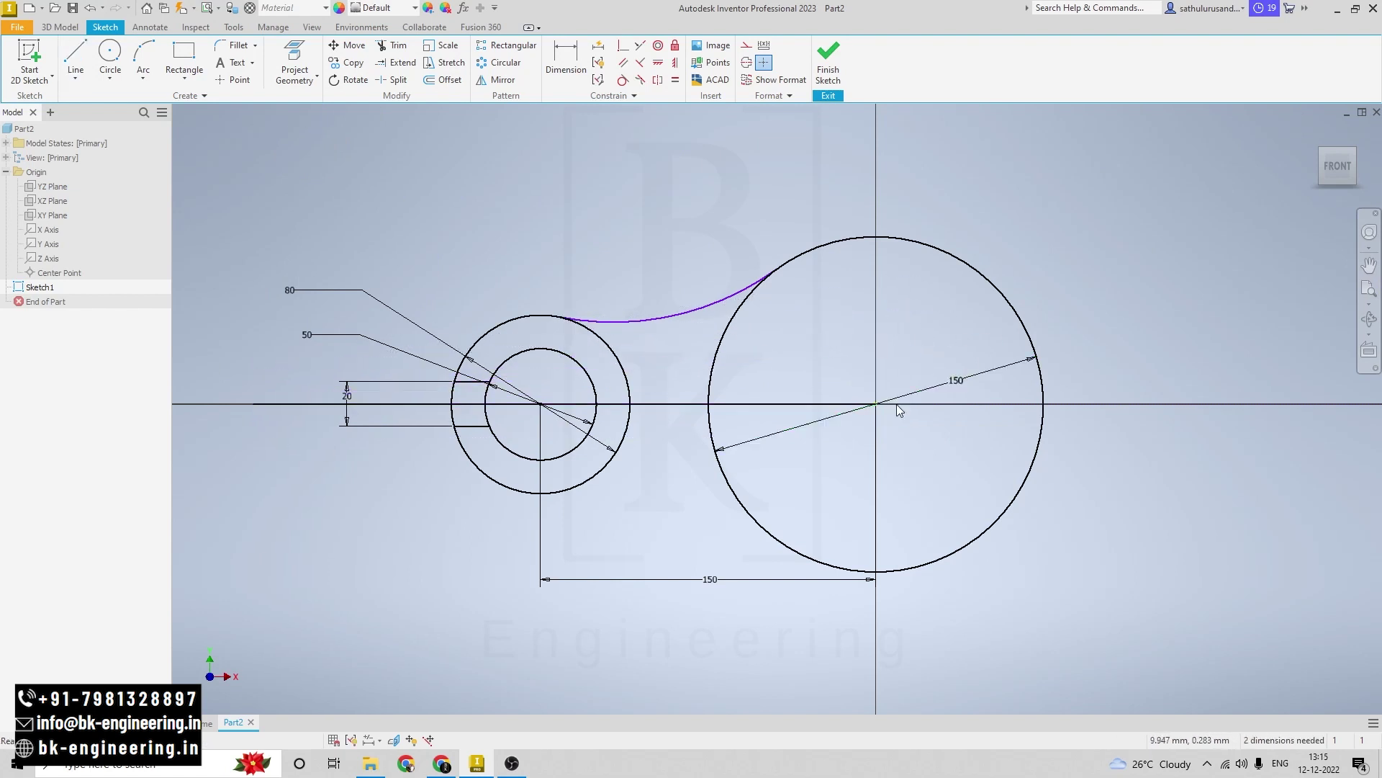
Sketch a vertical line from the origin upward past the top of the 150 mm circle
click(75, 56)
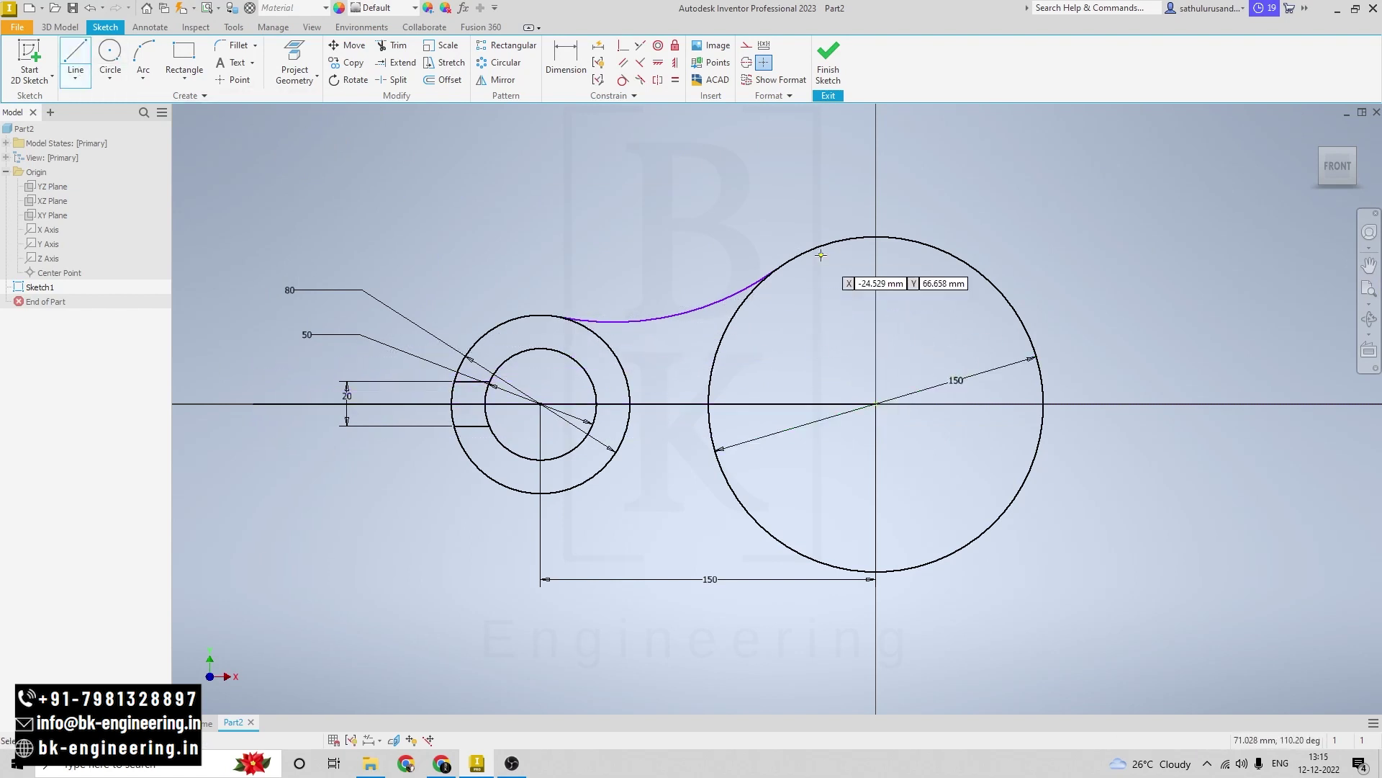
click(875, 404)
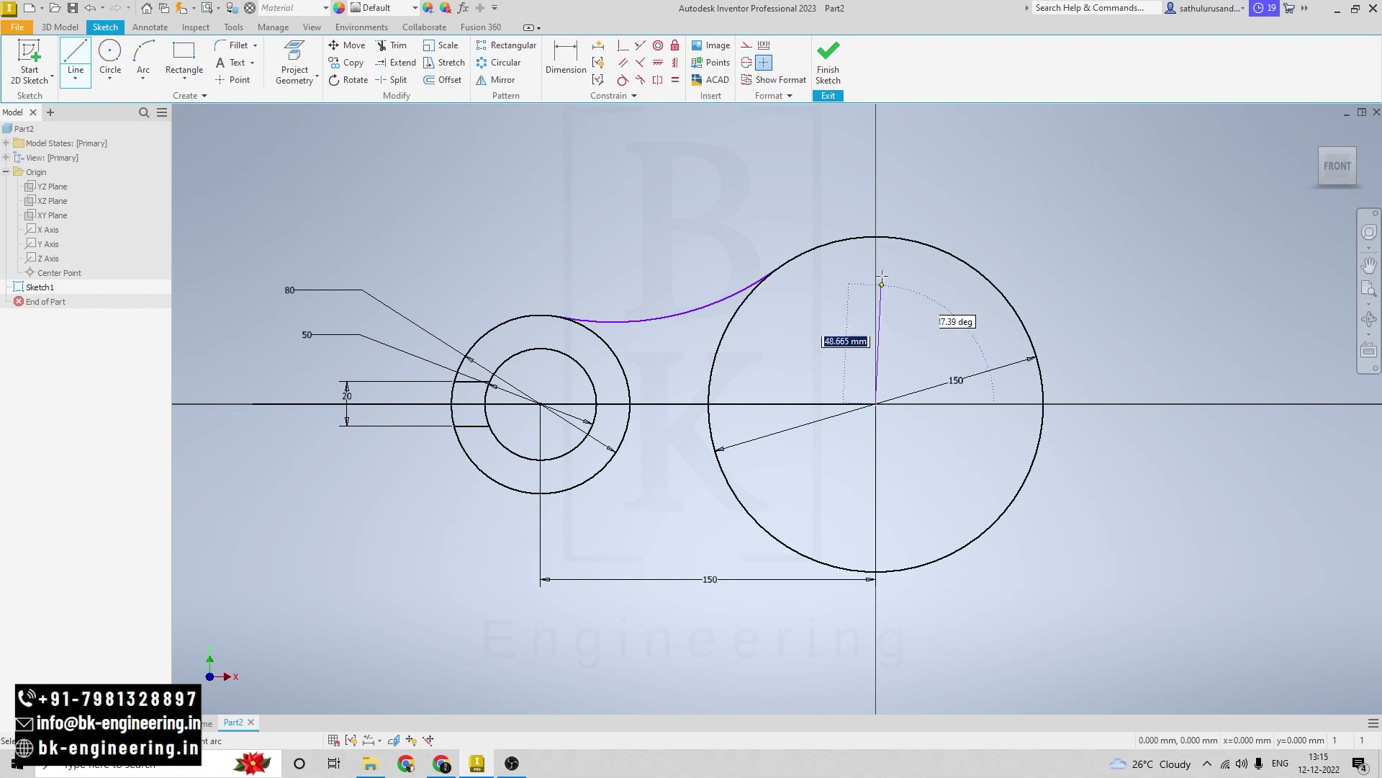
click(877, 124)
key(Escape)
key(Escape)
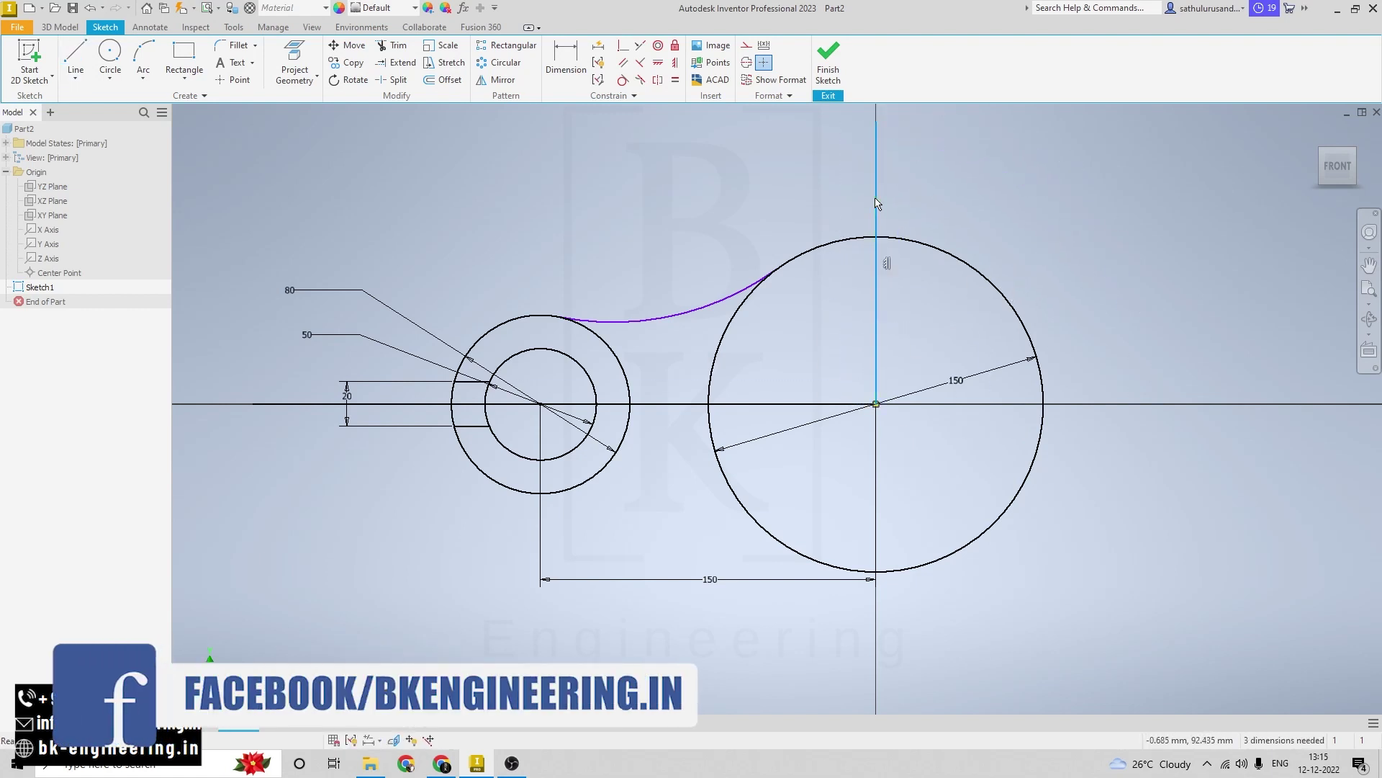
Convert the vertical and horizontal lines through the origin to construction lines, and recheck the reference drawing
right_click(877, 203)
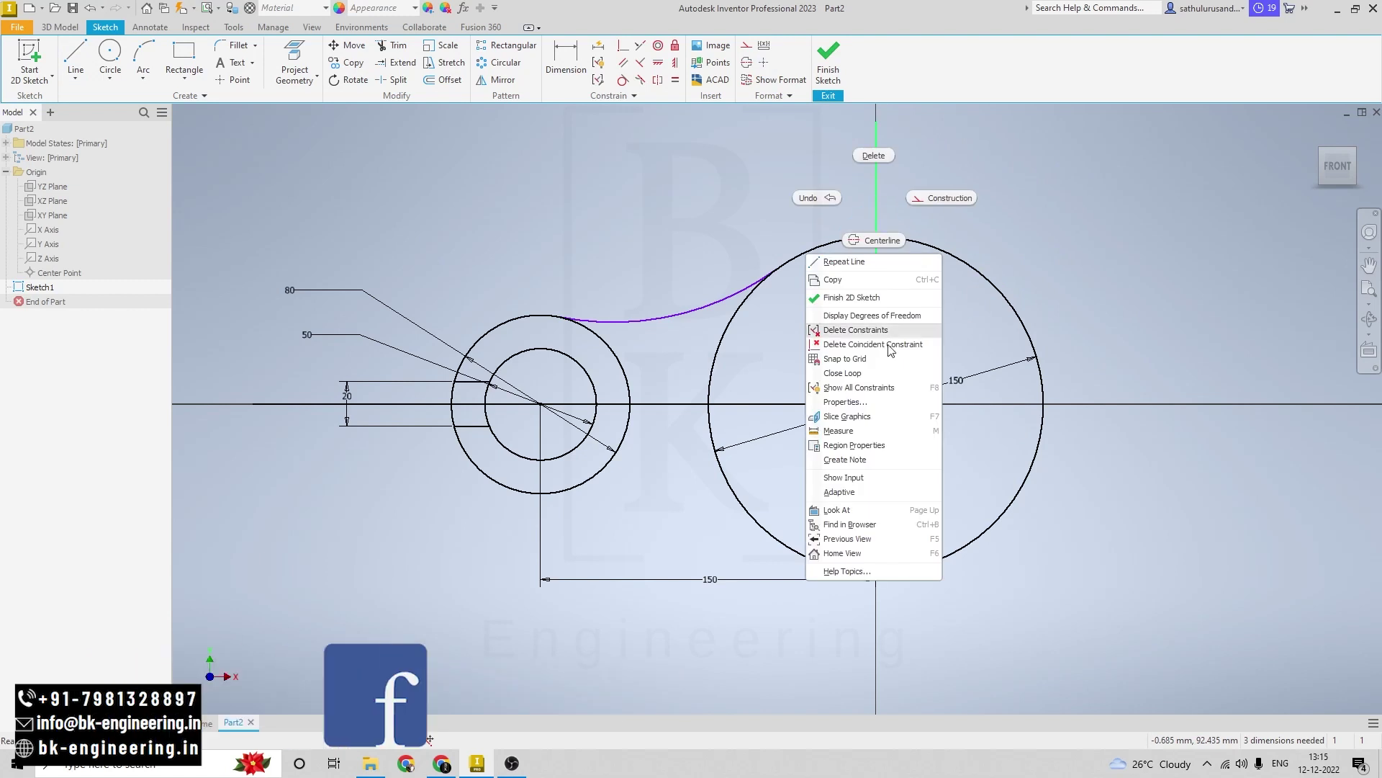
click(956, 190)
key(Escape)
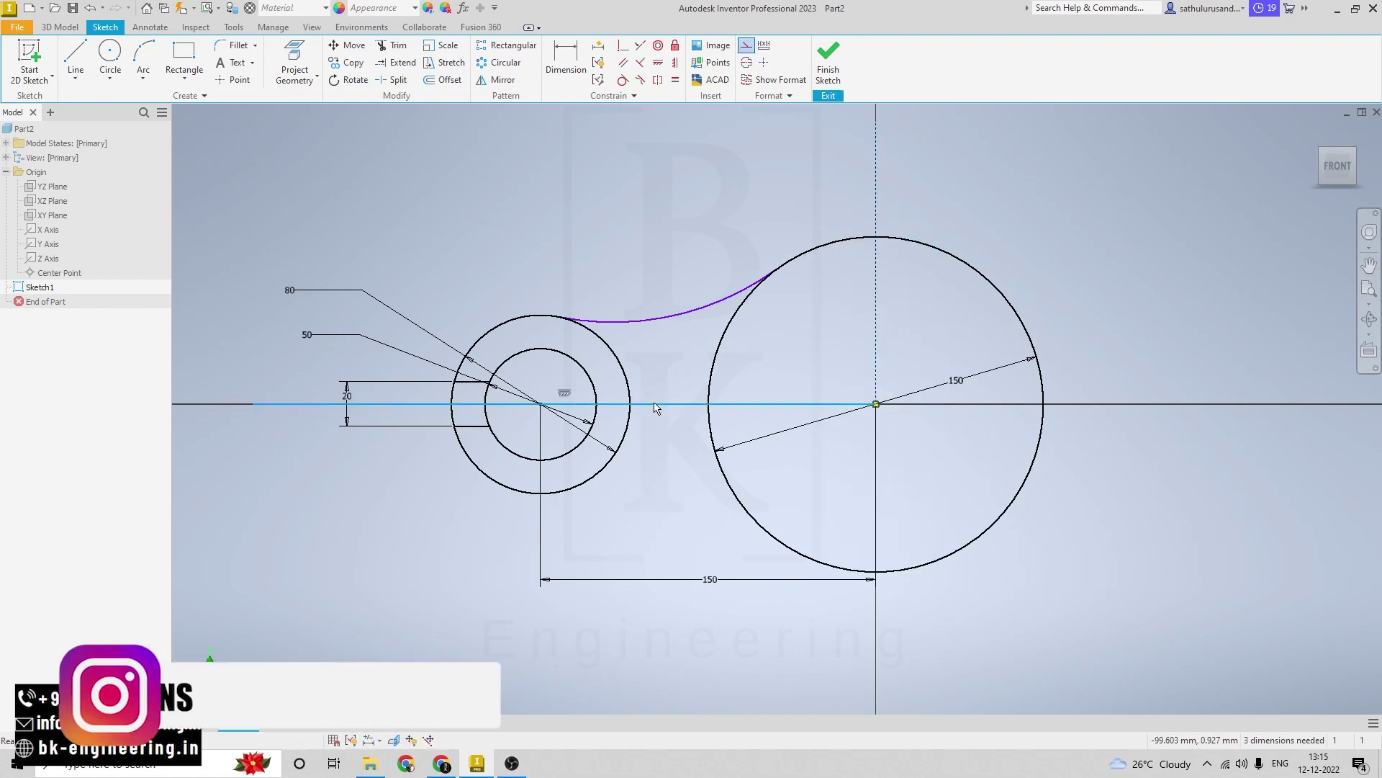
right_click(656, 407)
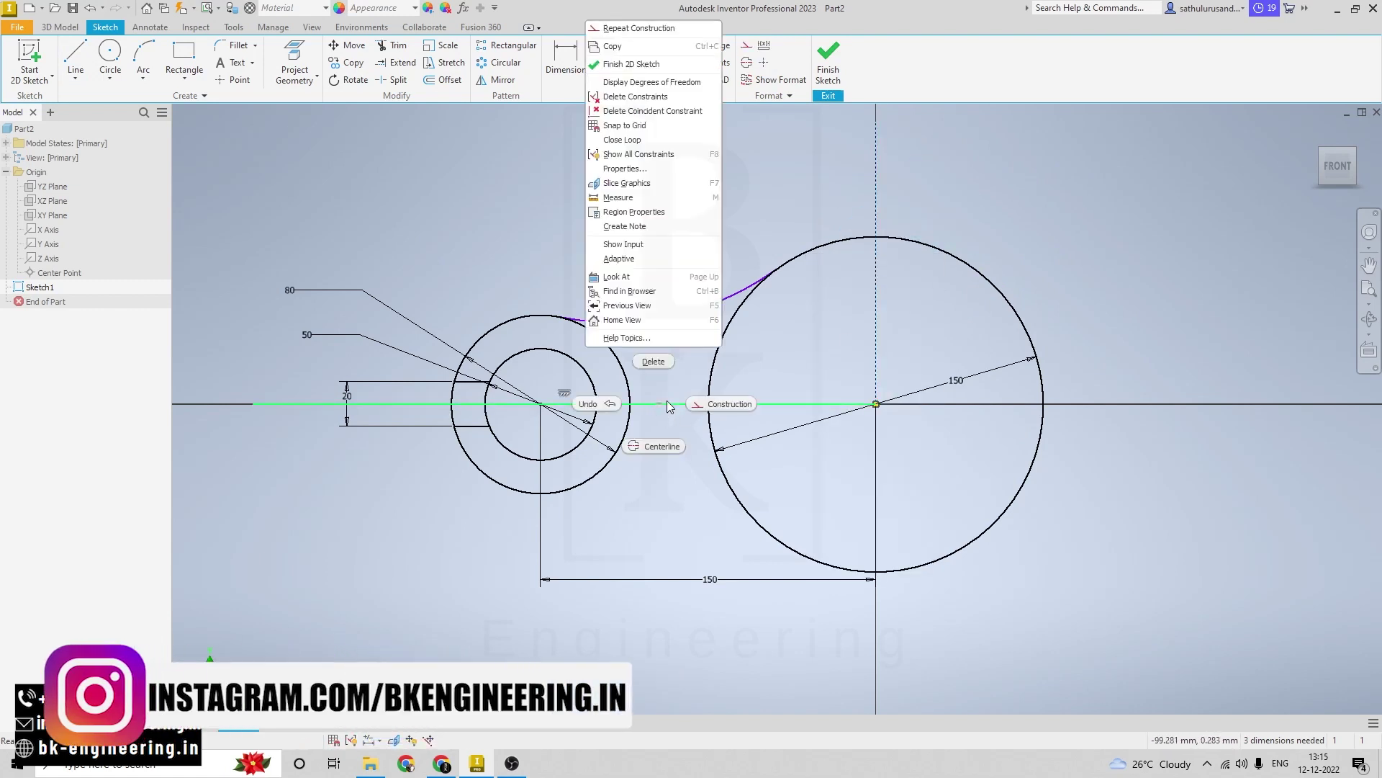
click(736, 397)
key(Escape)
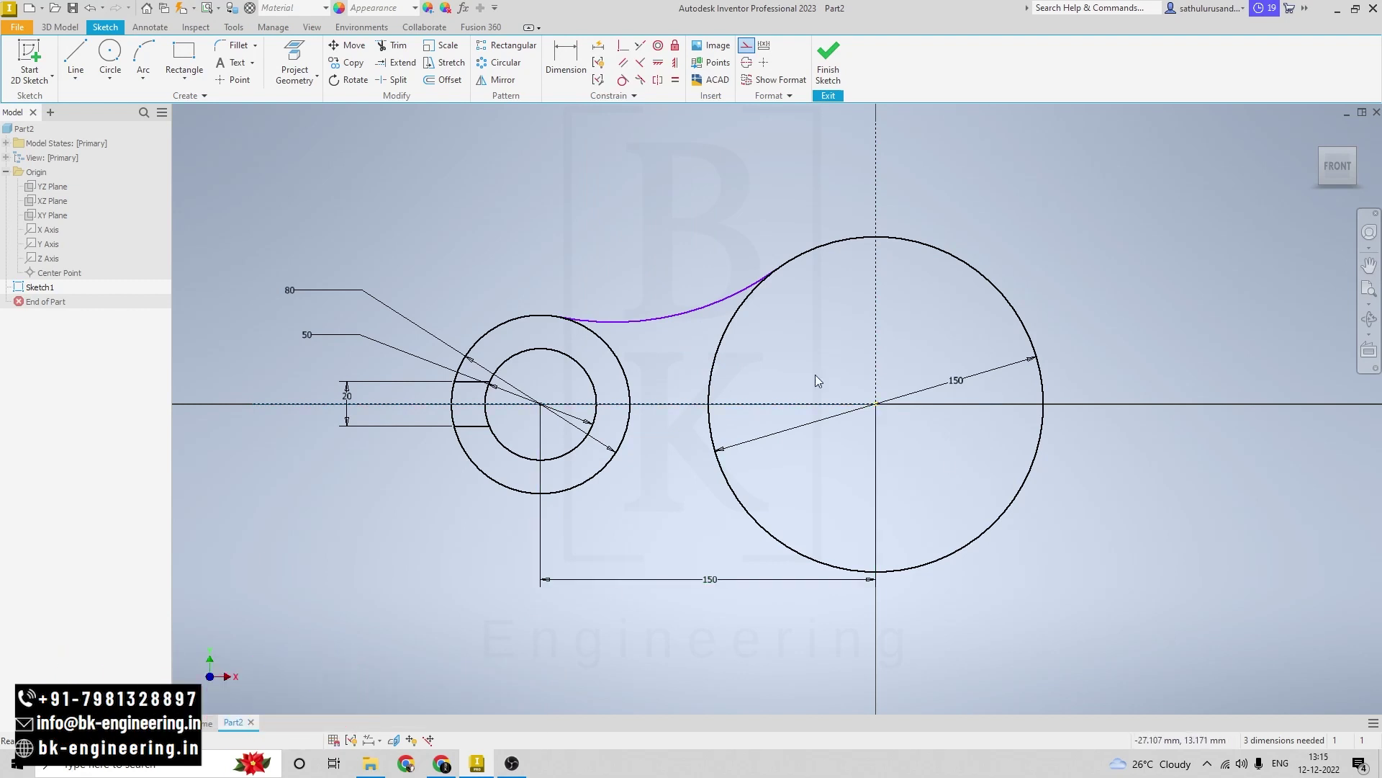
key(alt+Tab)
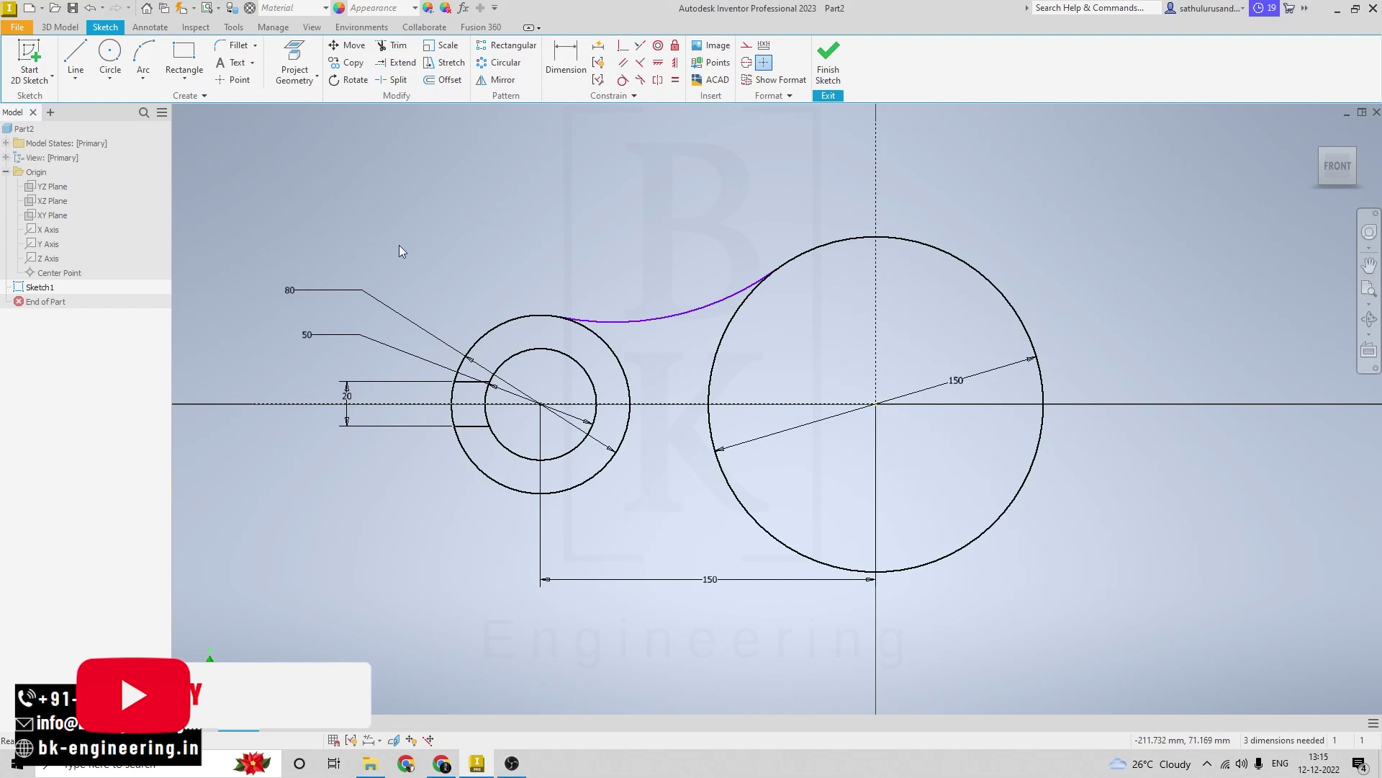
Mirror the upper connecting arc about the horizontal construction line through the origin
click(497, 80)
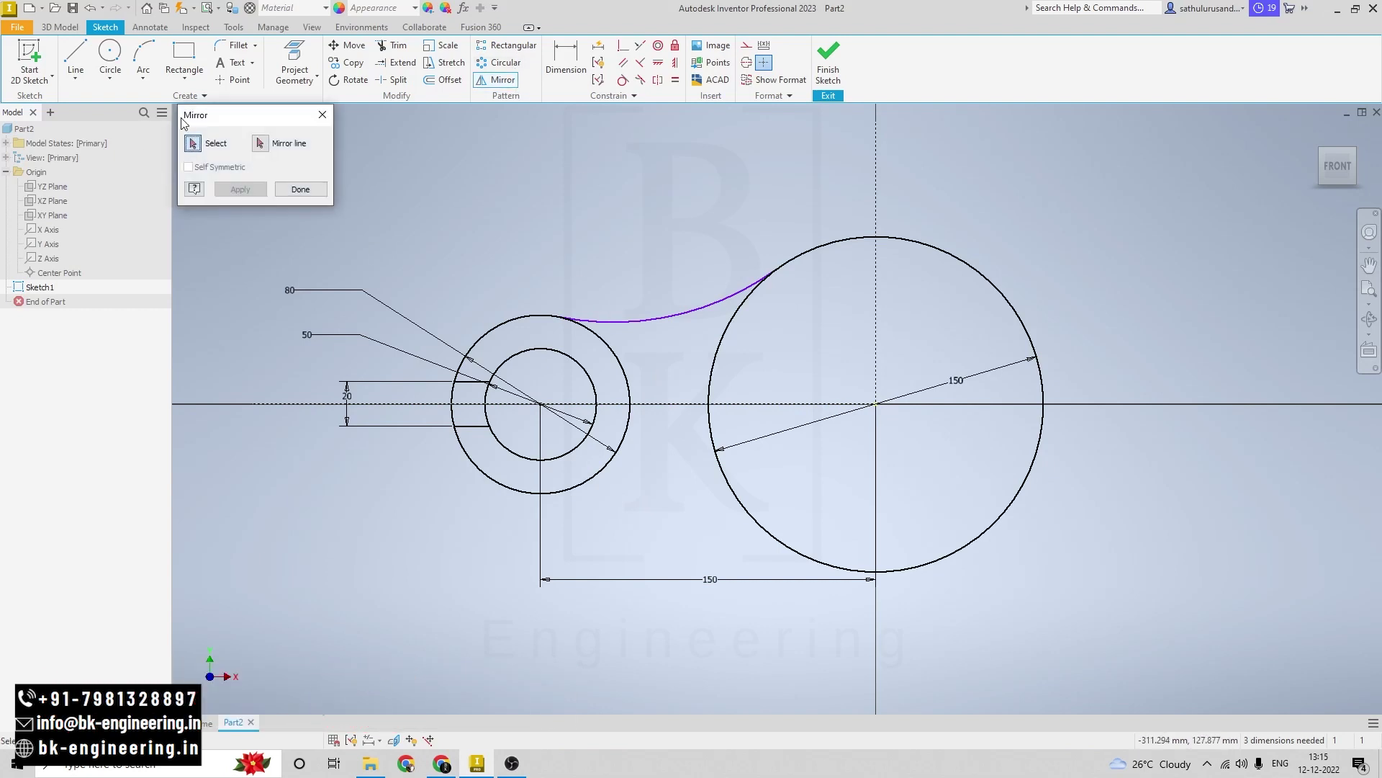
click(556, 322)
click(260, 144)
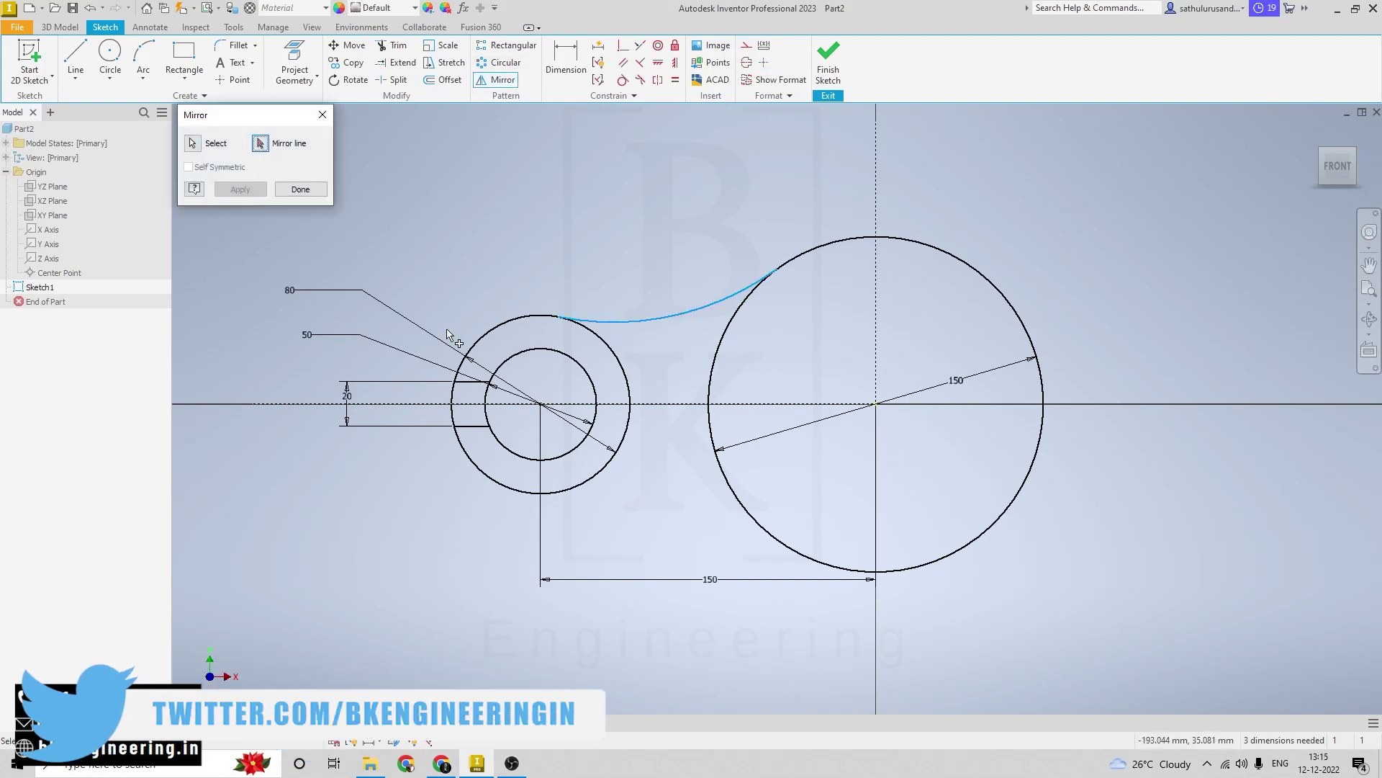
click(654, 404)
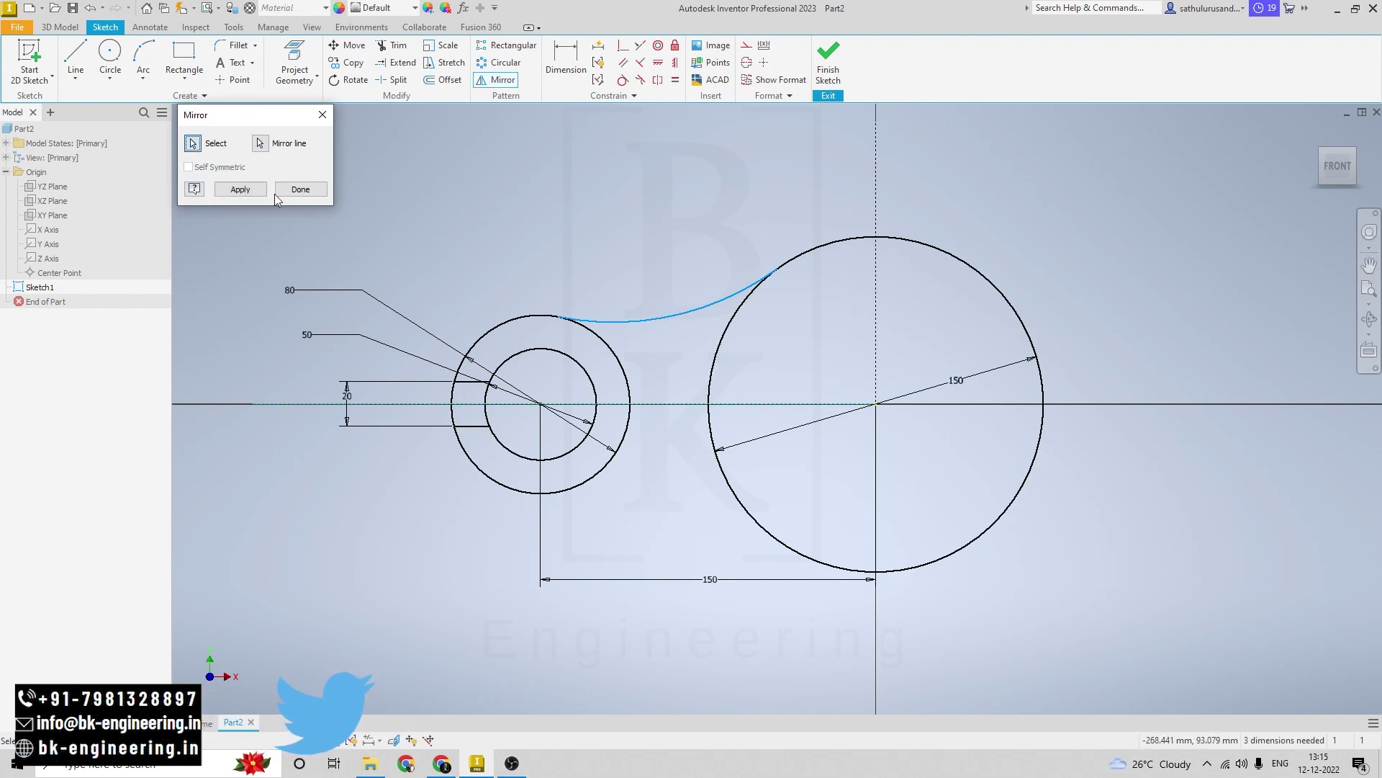
click(242, 190)
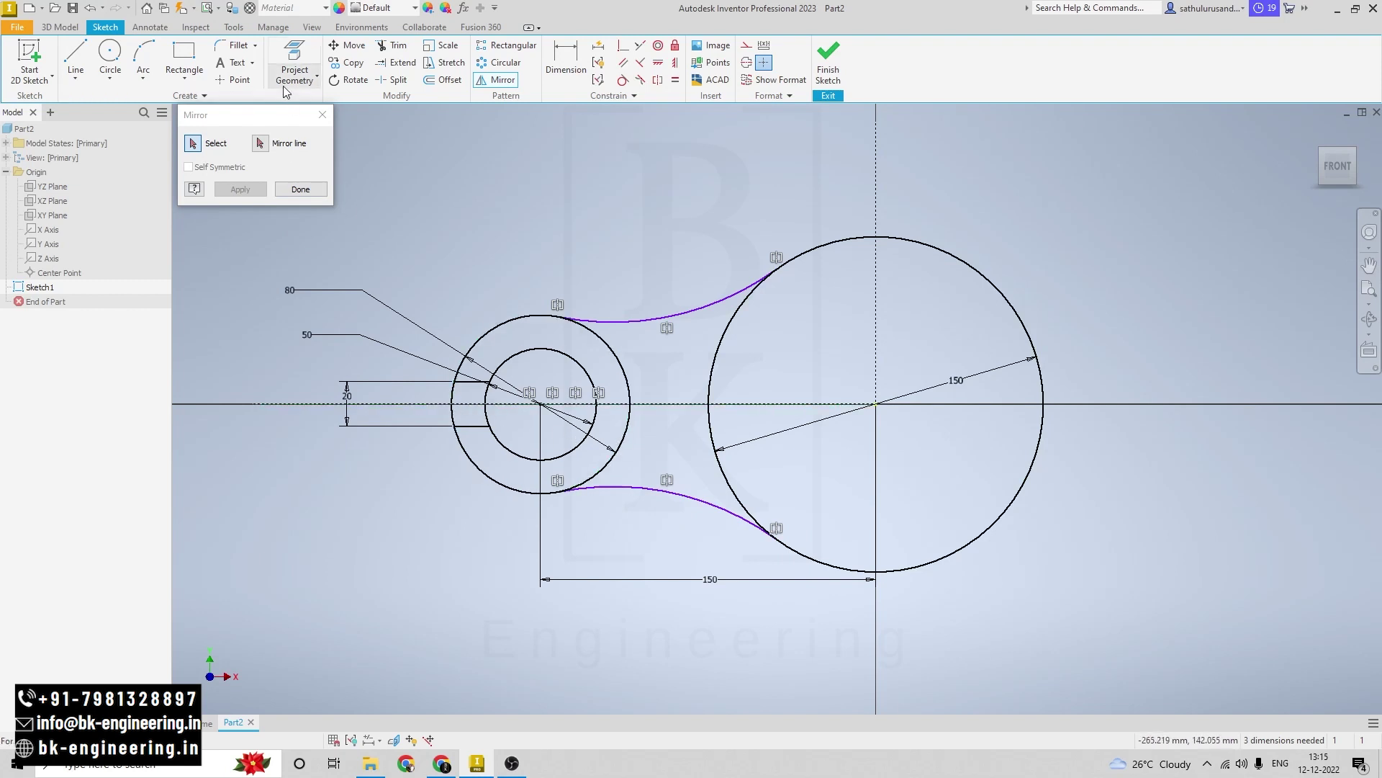
click(321, 189)
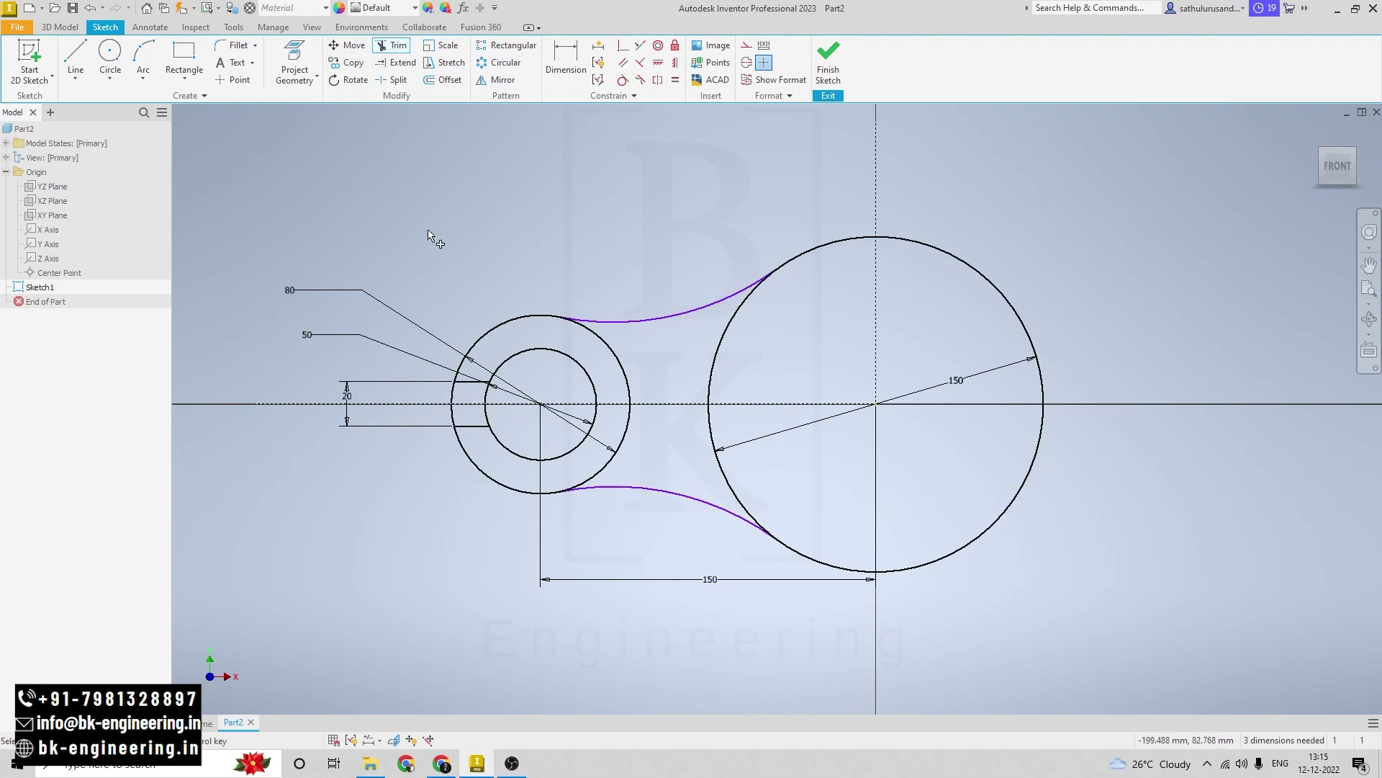
Trim both end circles across the slot opening, and the portions of the 80 mm and 150 mm circles lying between the connecting arcs
click(452, 401)
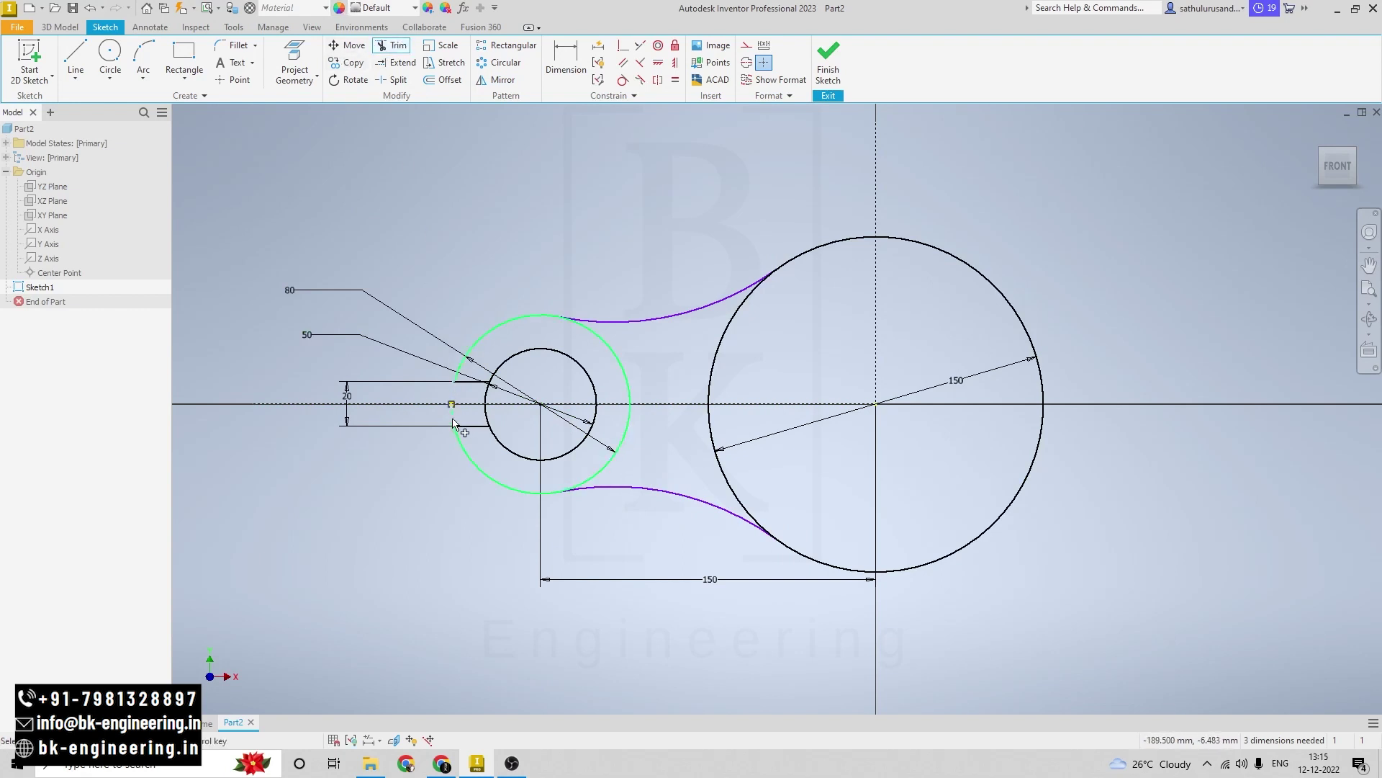
click(489, 397)
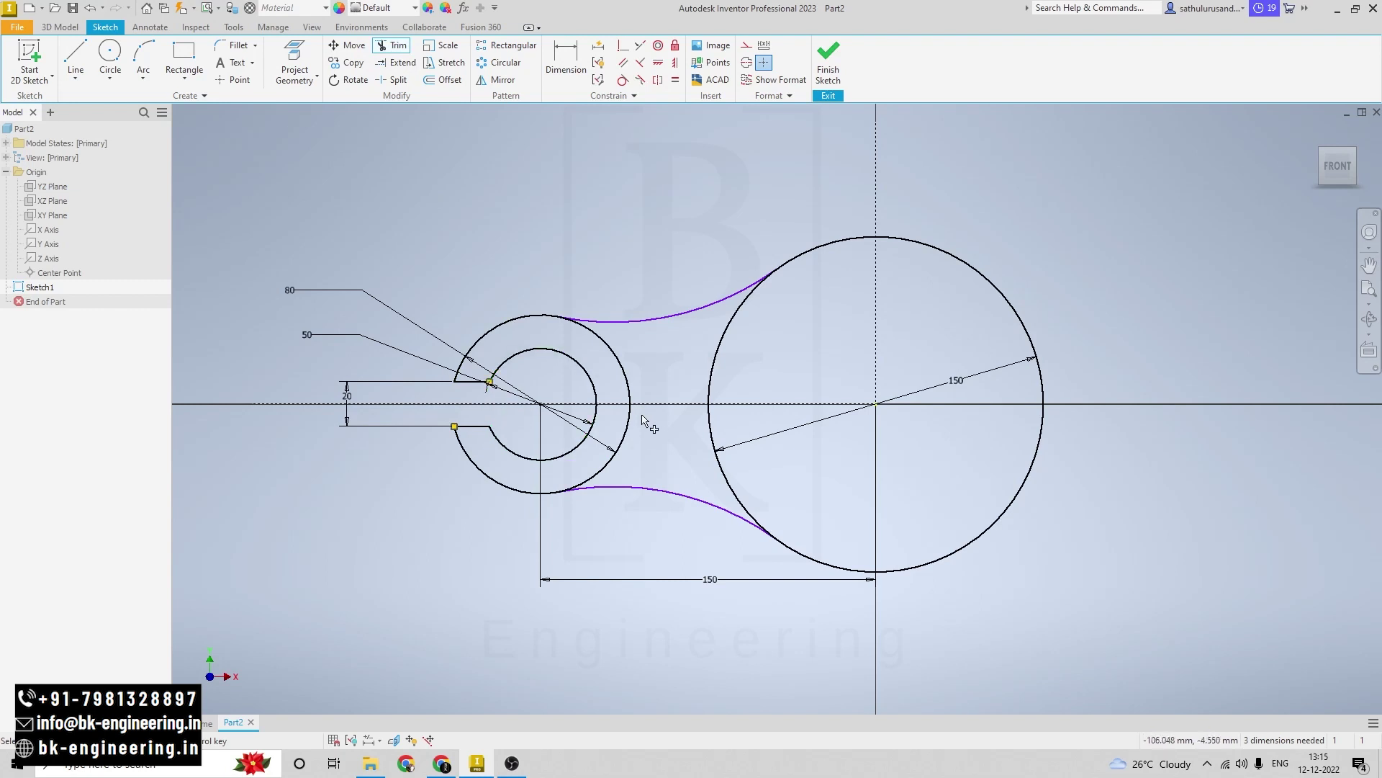
click(633, 387)
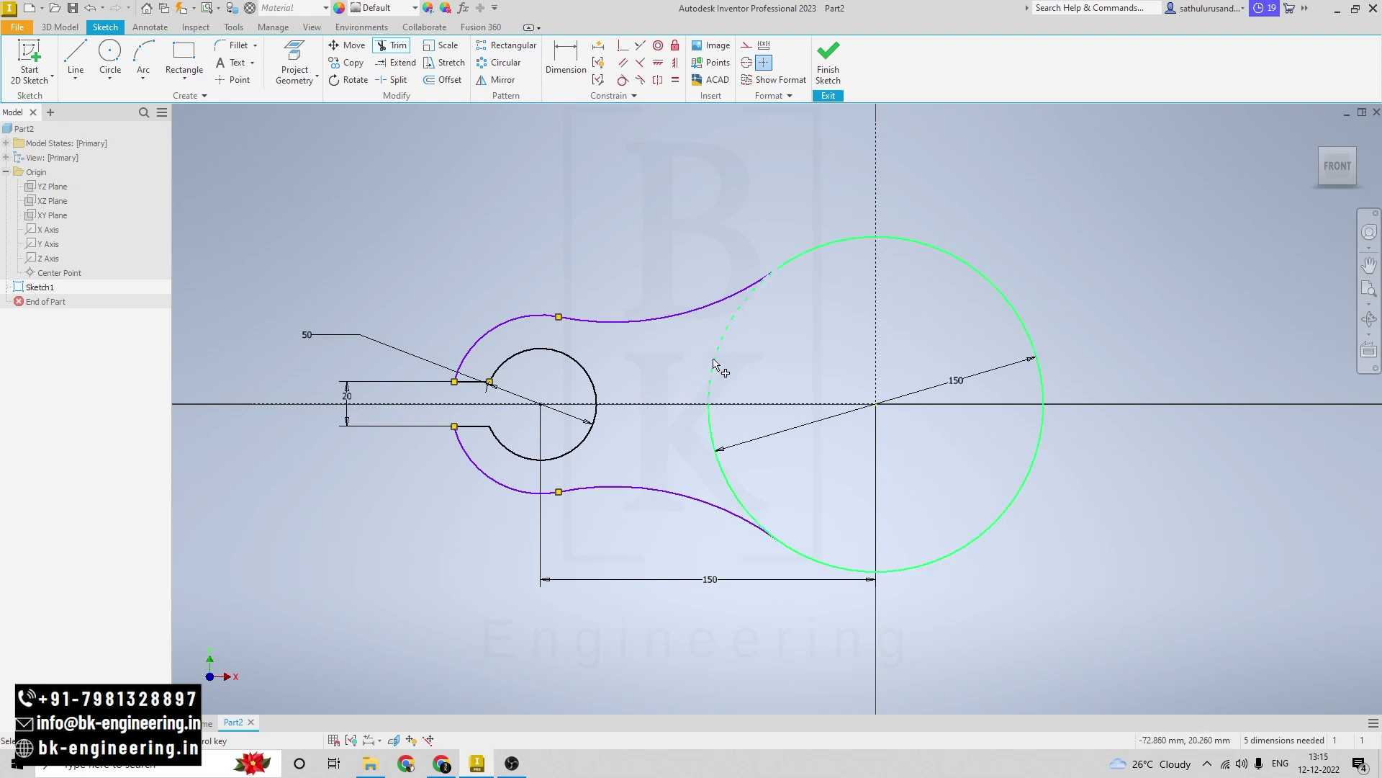
click(717, 461)
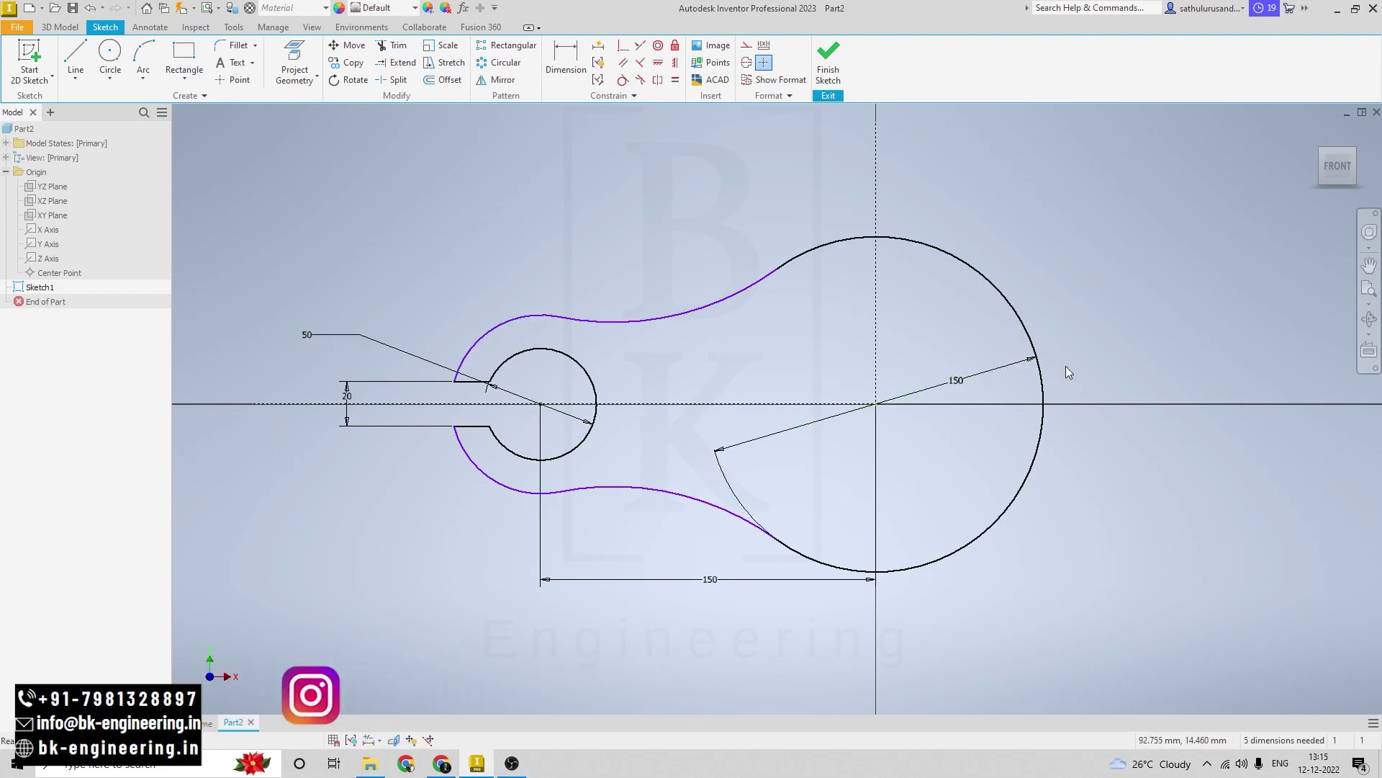
Mirror the slotted end and both connecting arcs about the vertical construction line, and trim the central circle between the mirrored arcs
click(504, 80)
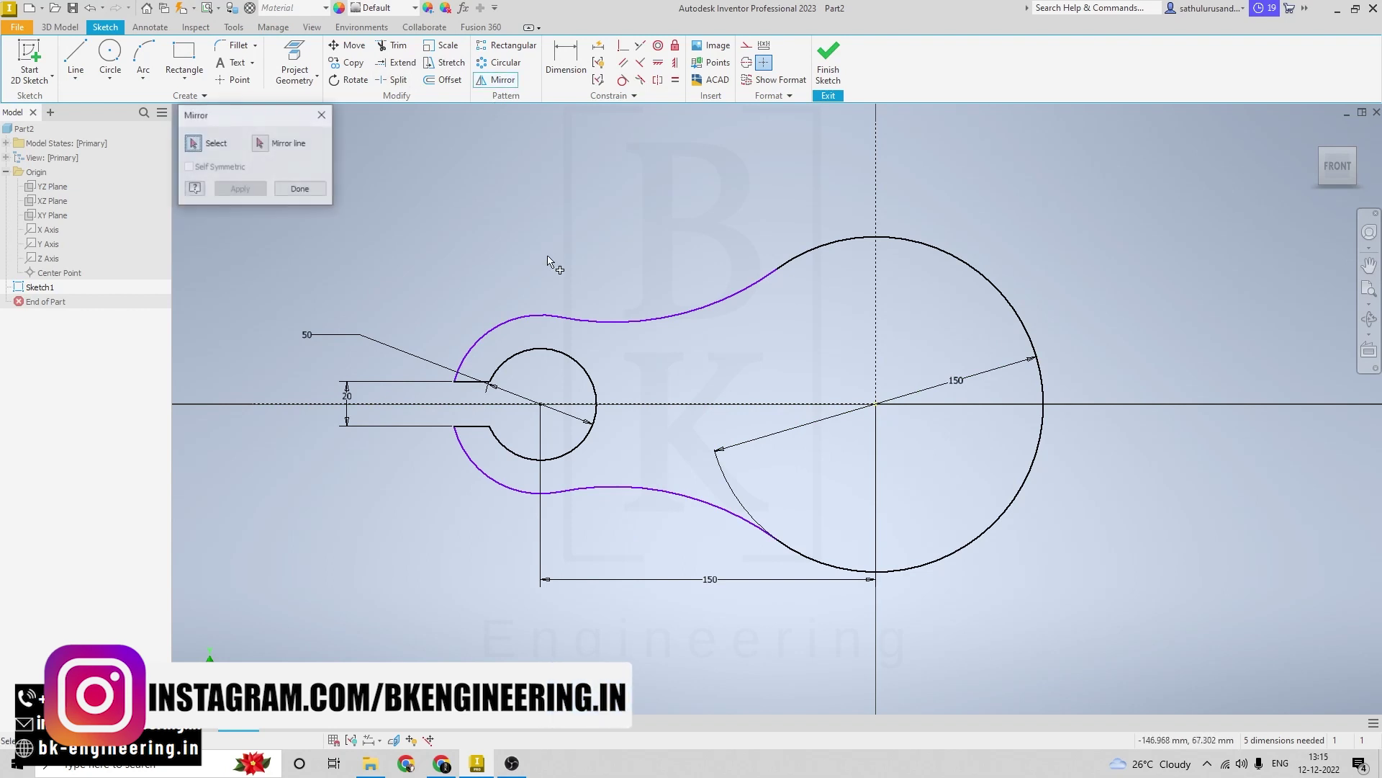
drag(417, 239, 763, 576)
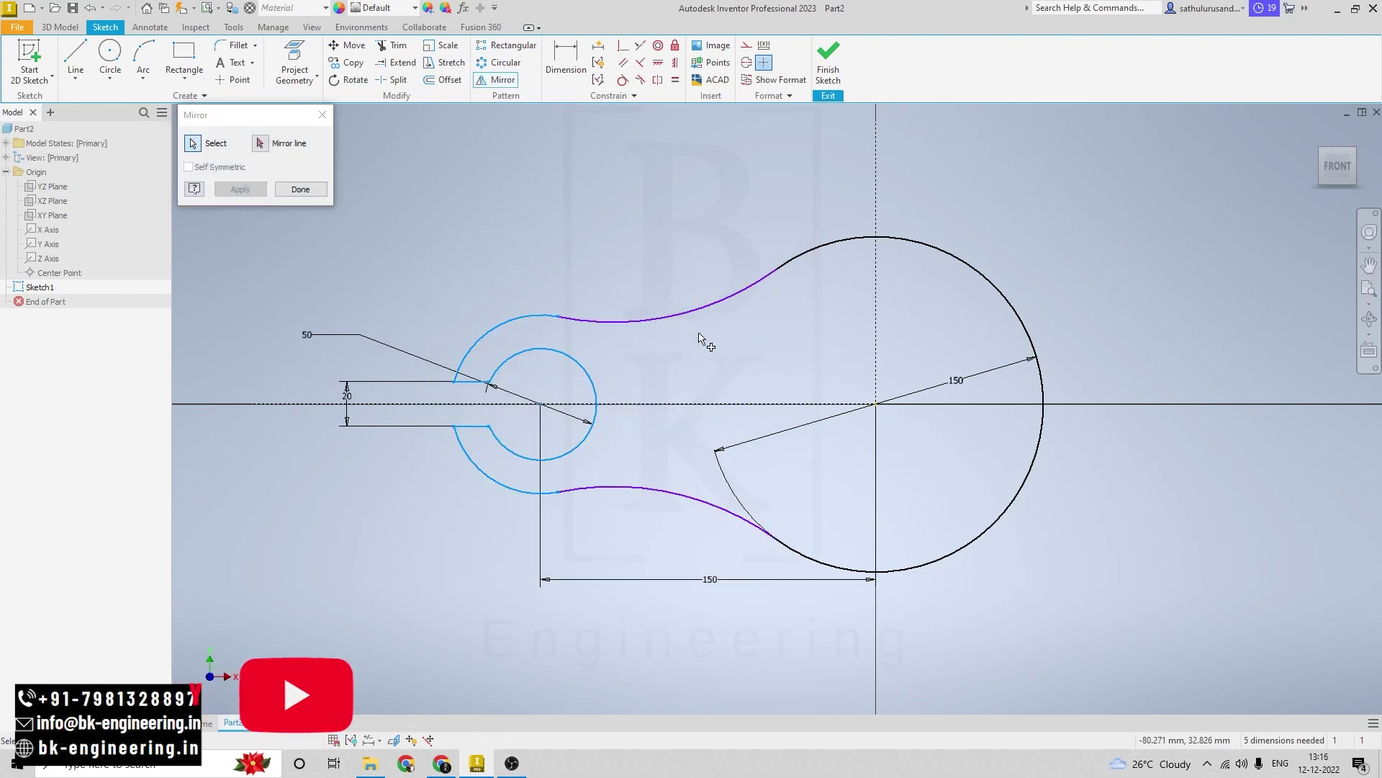
click(673, 495)
click(260, 142)
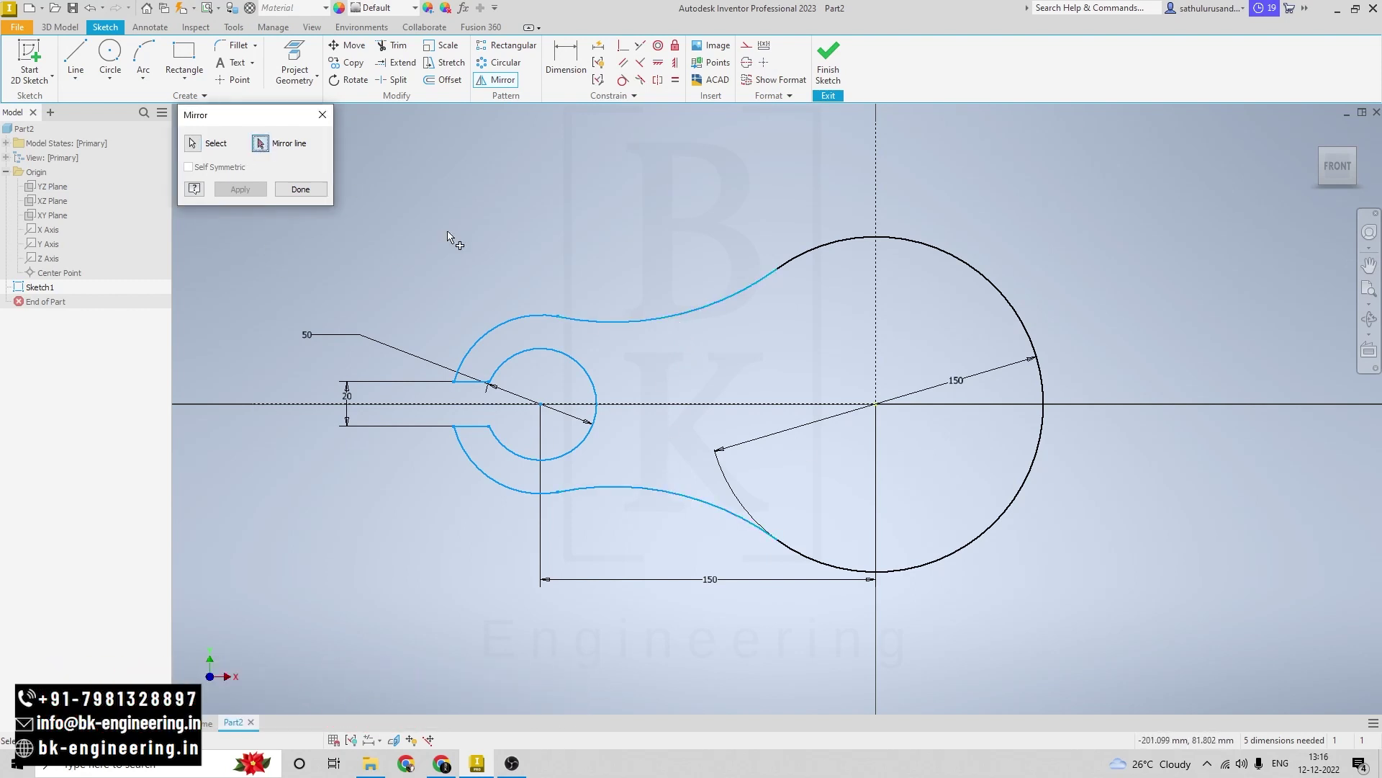
click(877, 332)
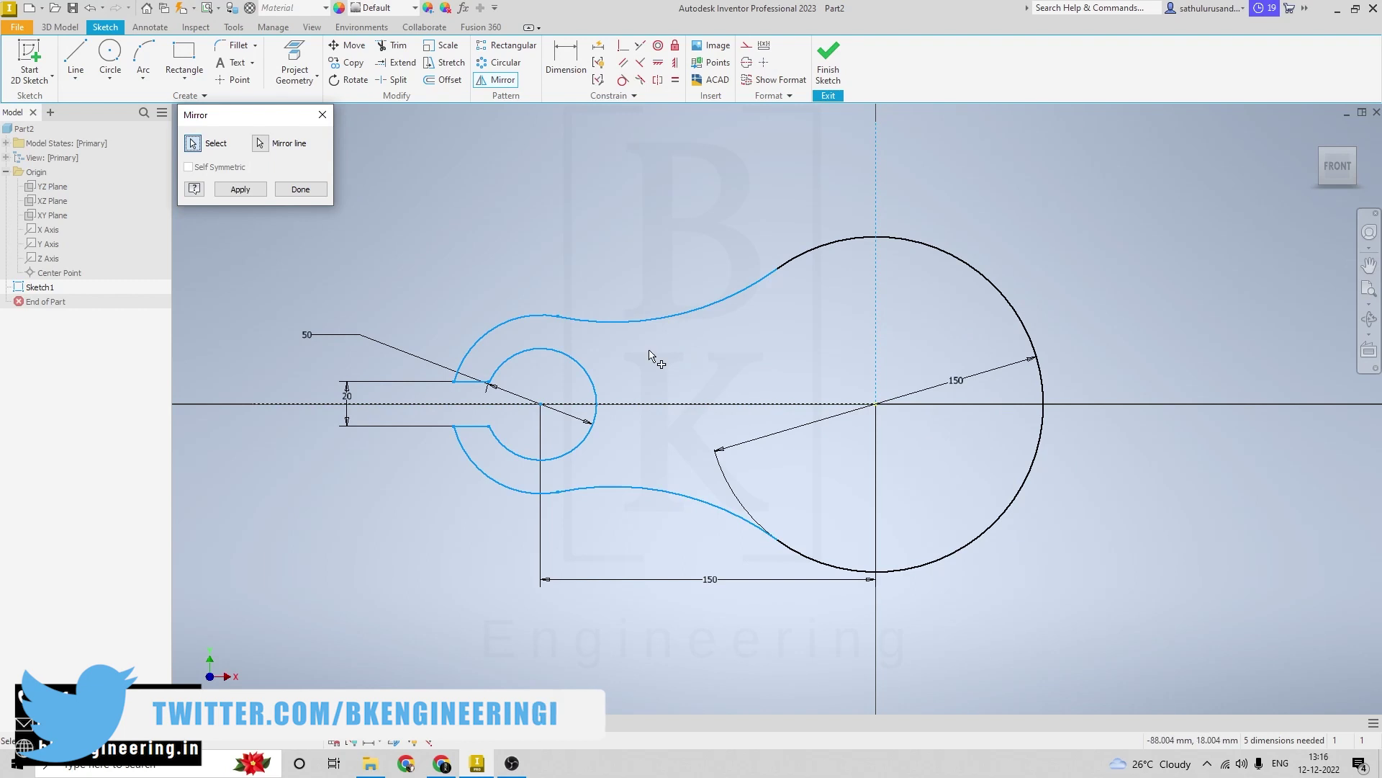
click(242, 191)
scroll(1231, 492, down, 2)
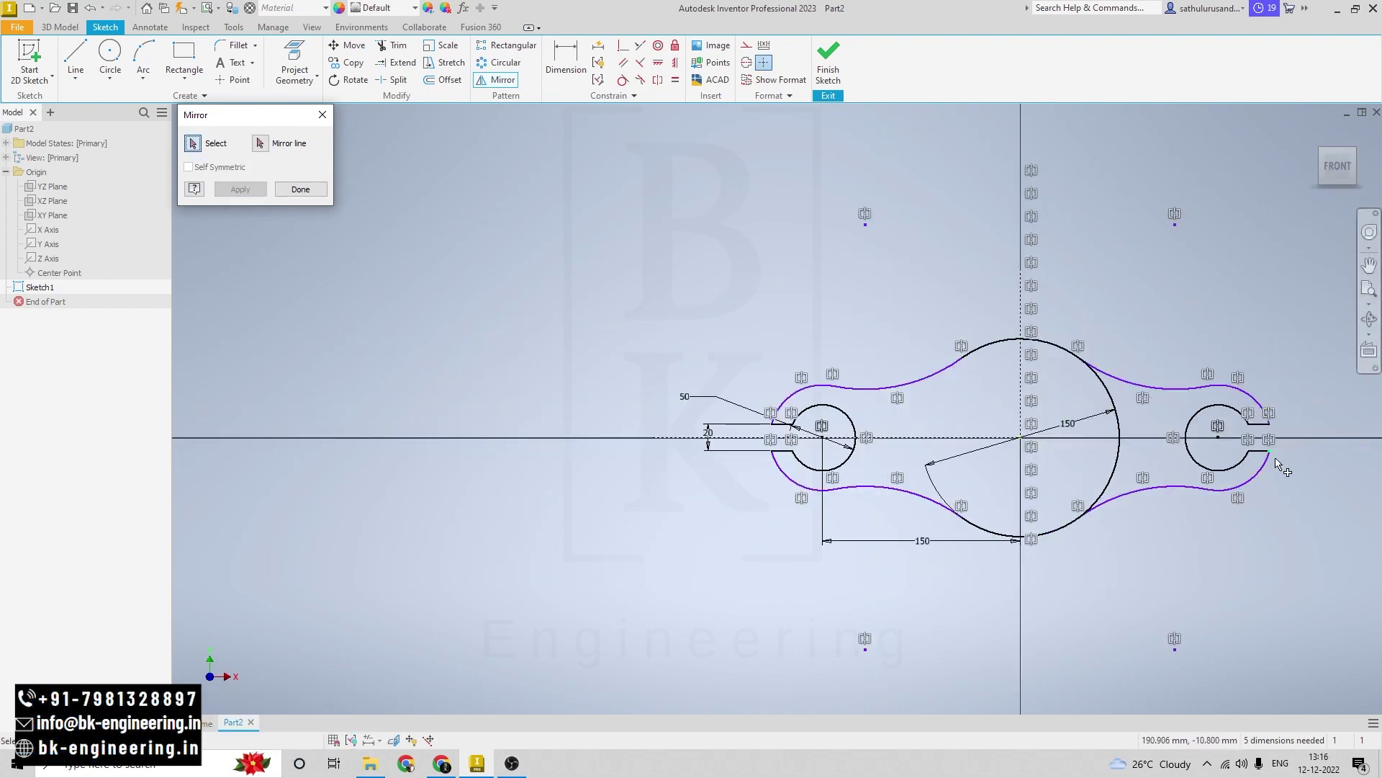
click(314, 188)
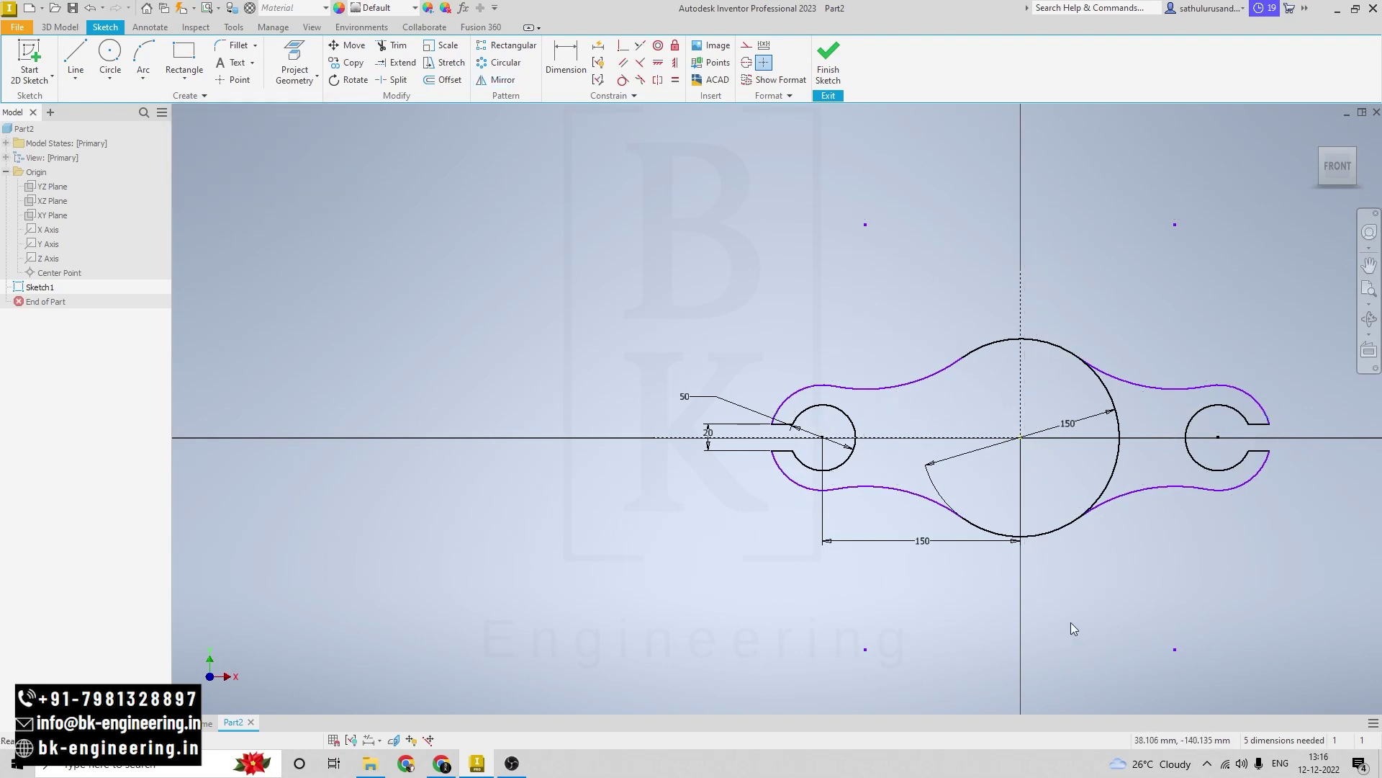
middle_drag(1073, 625, 839, 599)
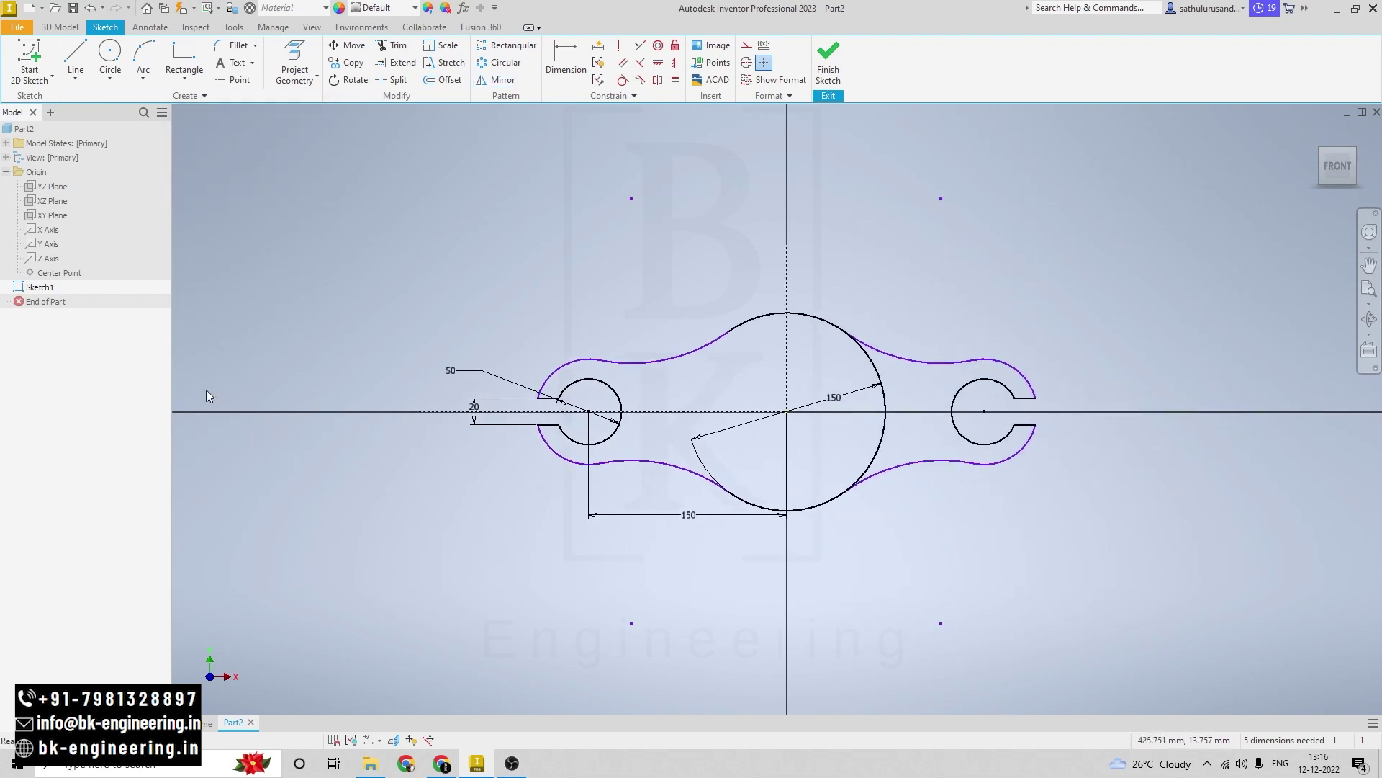
click(882, 403)
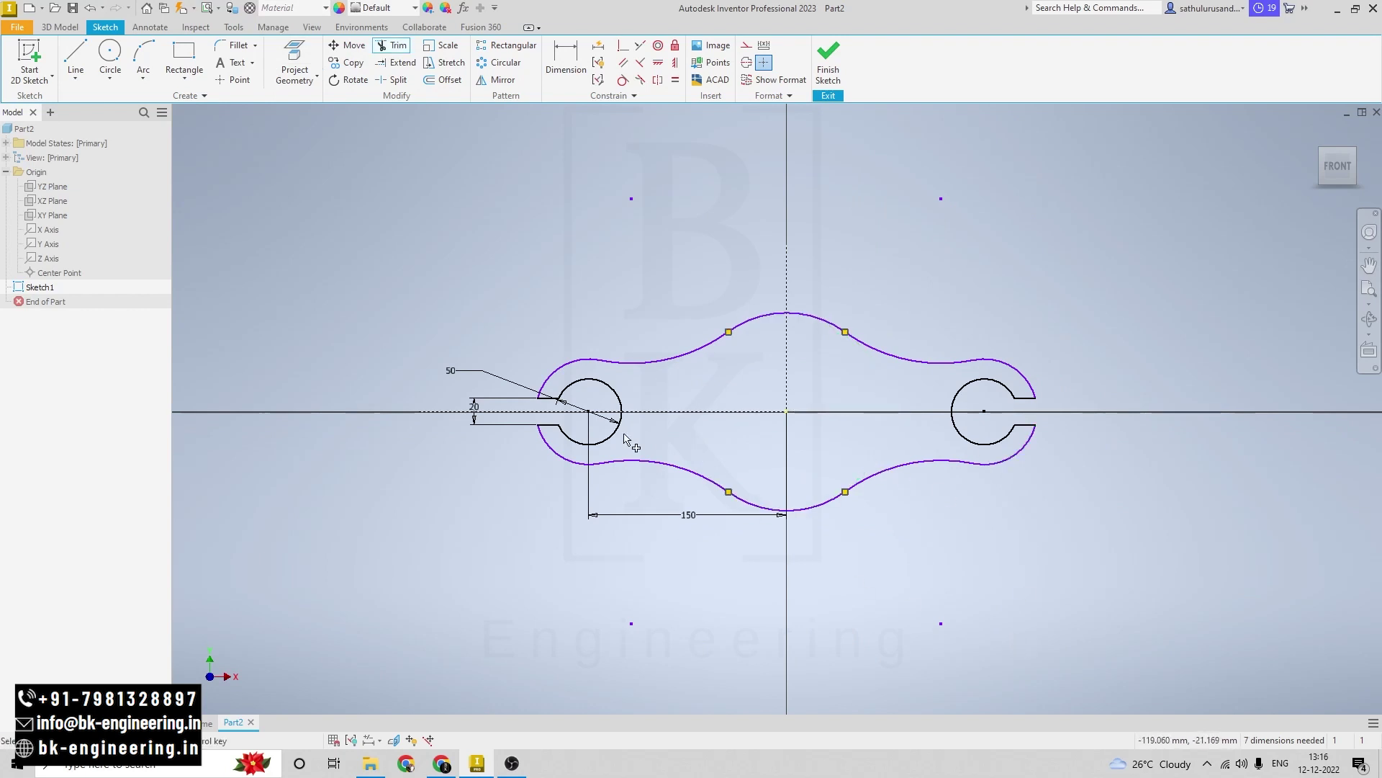
Check the central bore in the reference drawing and sketch a 100 mm diameter circle centred on the origin
key(alt+Tab)
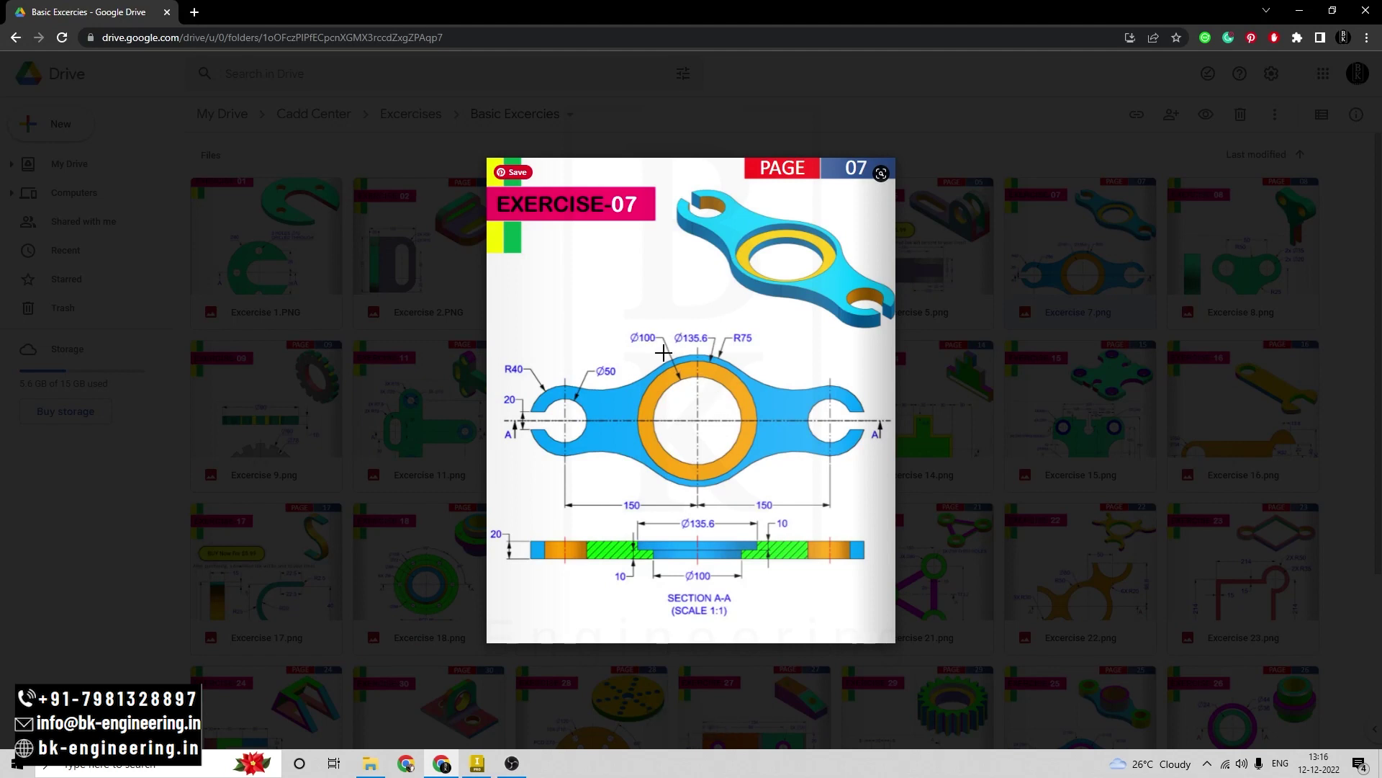
key(alt+Tab)
click(109, 56)
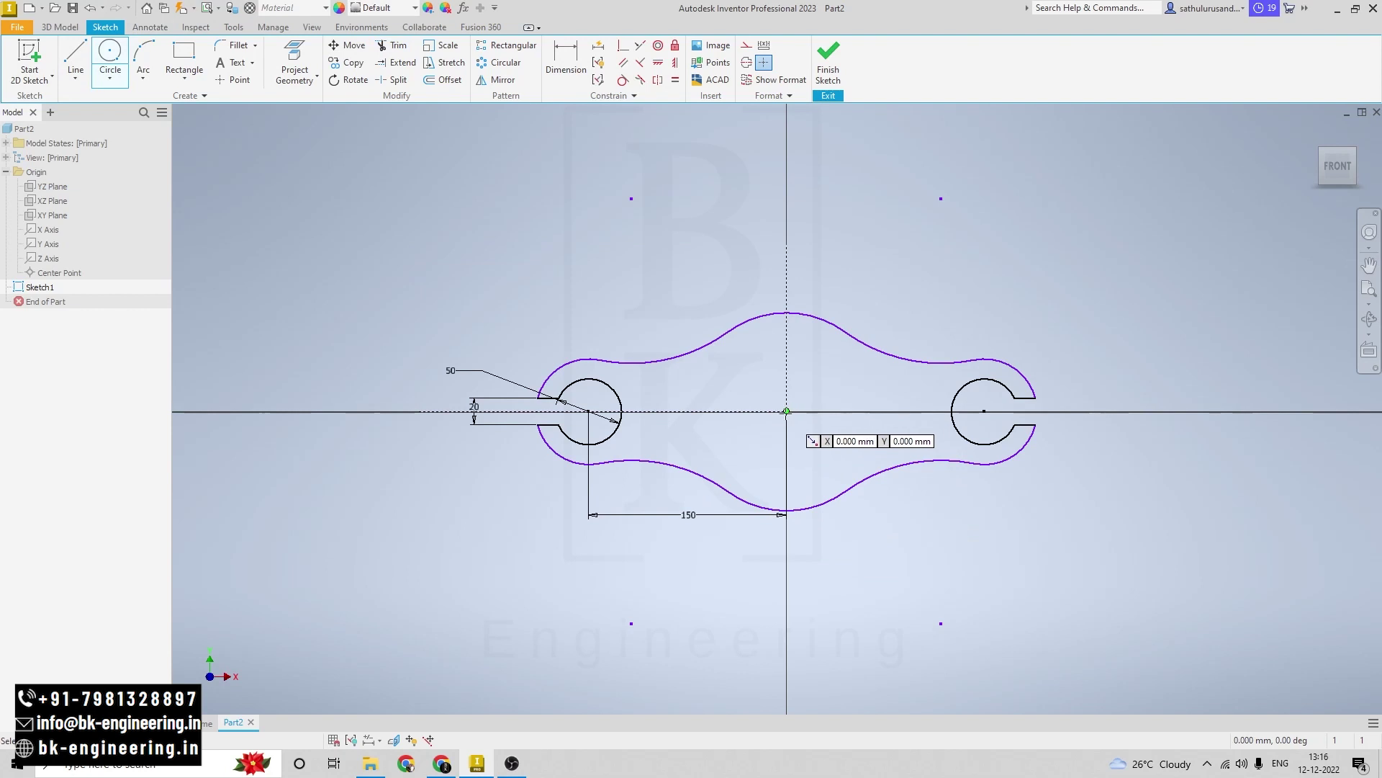
click(786, 412)
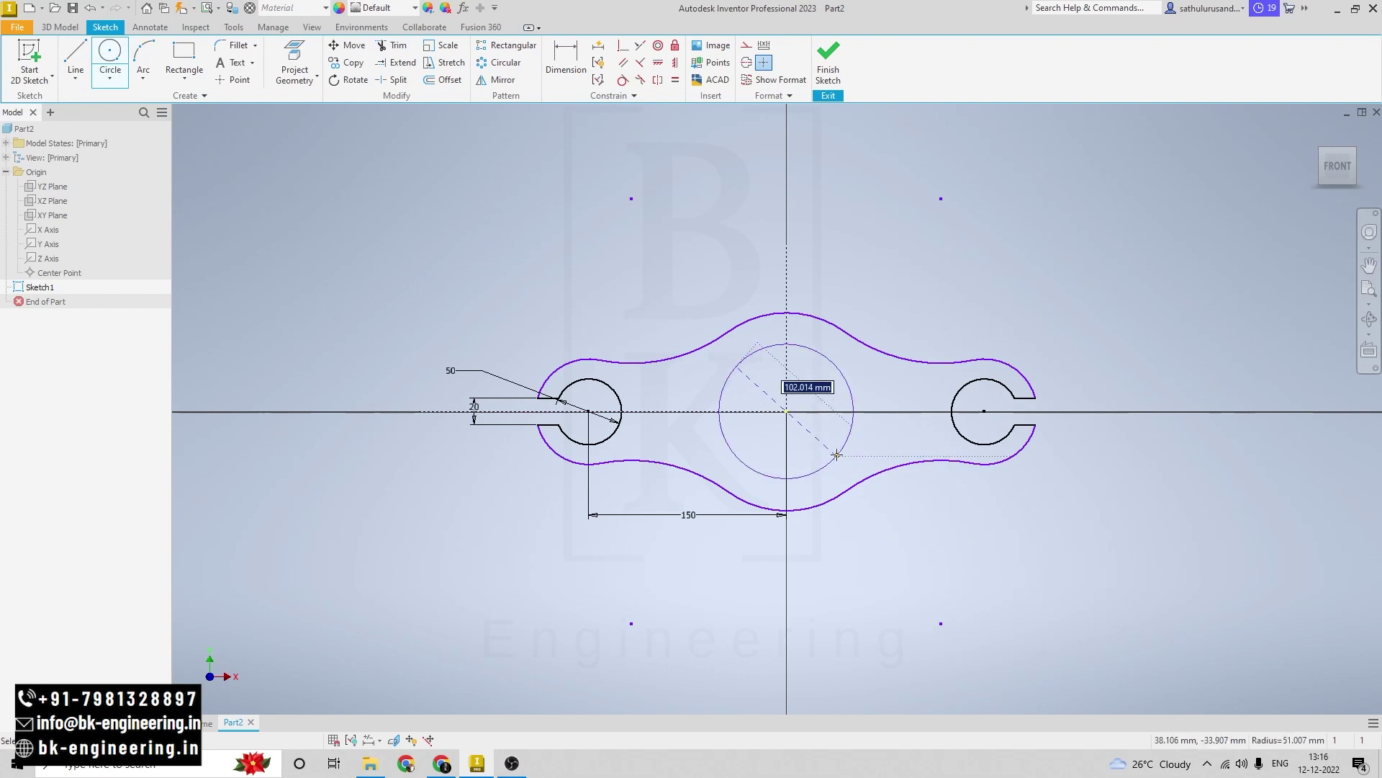
key(Return)
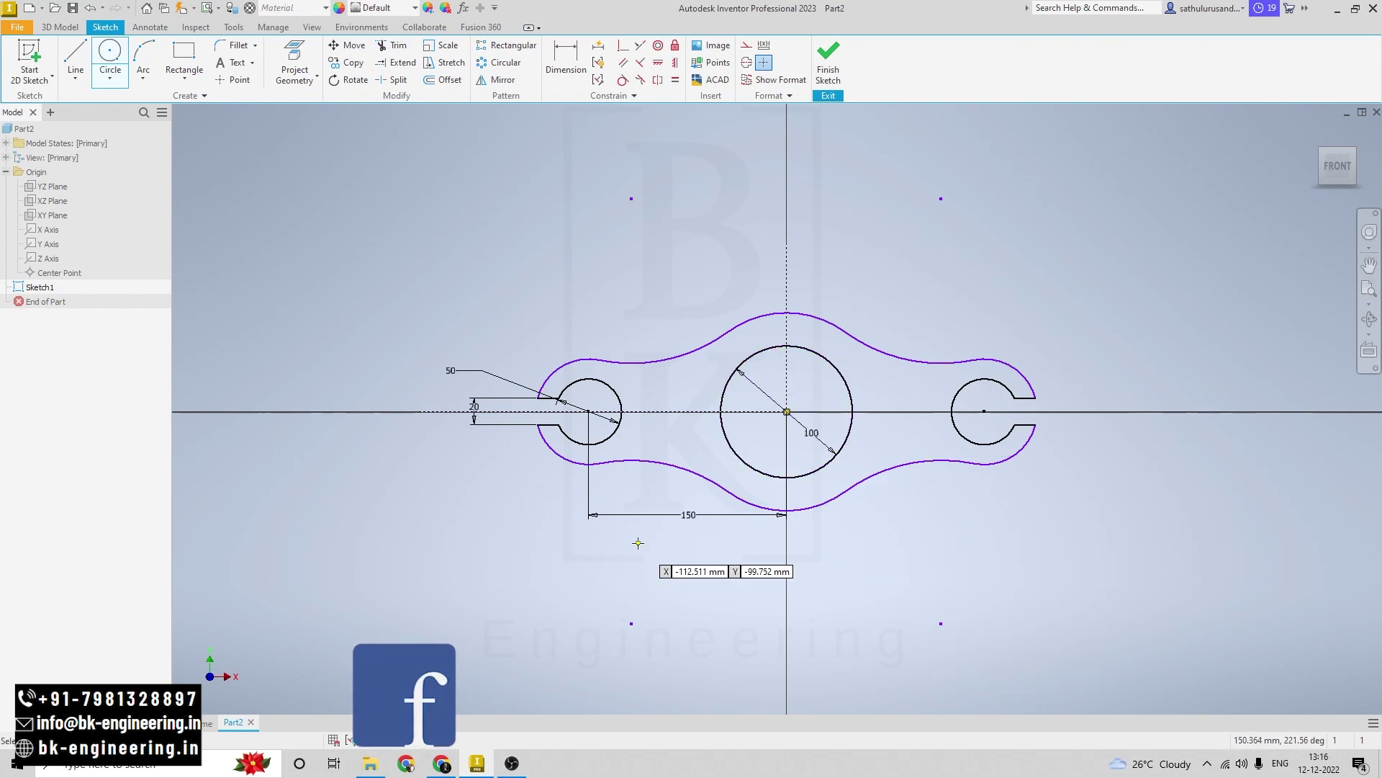
key(Escape)
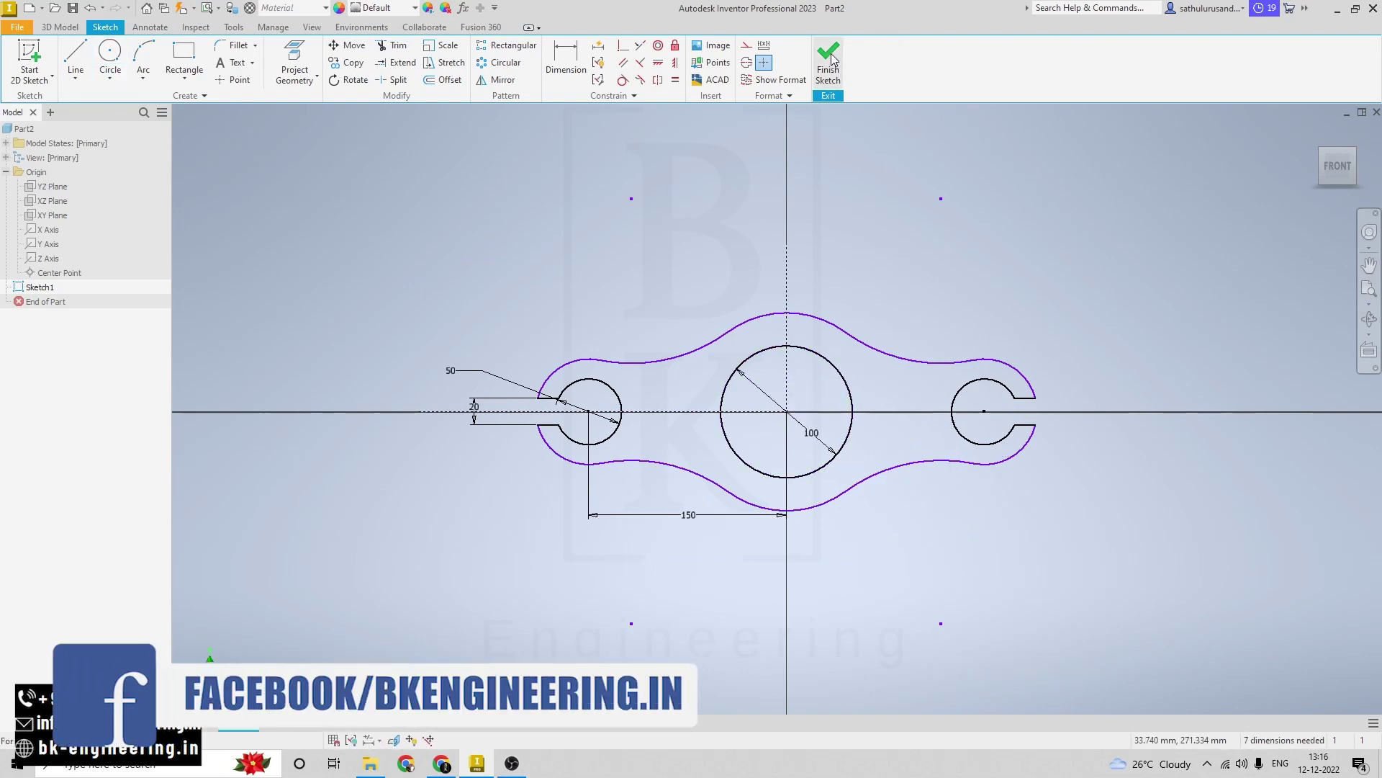
Finish the sketch and extrude the link profile, excluding the central bore, by 20 mm
click(829, 60)
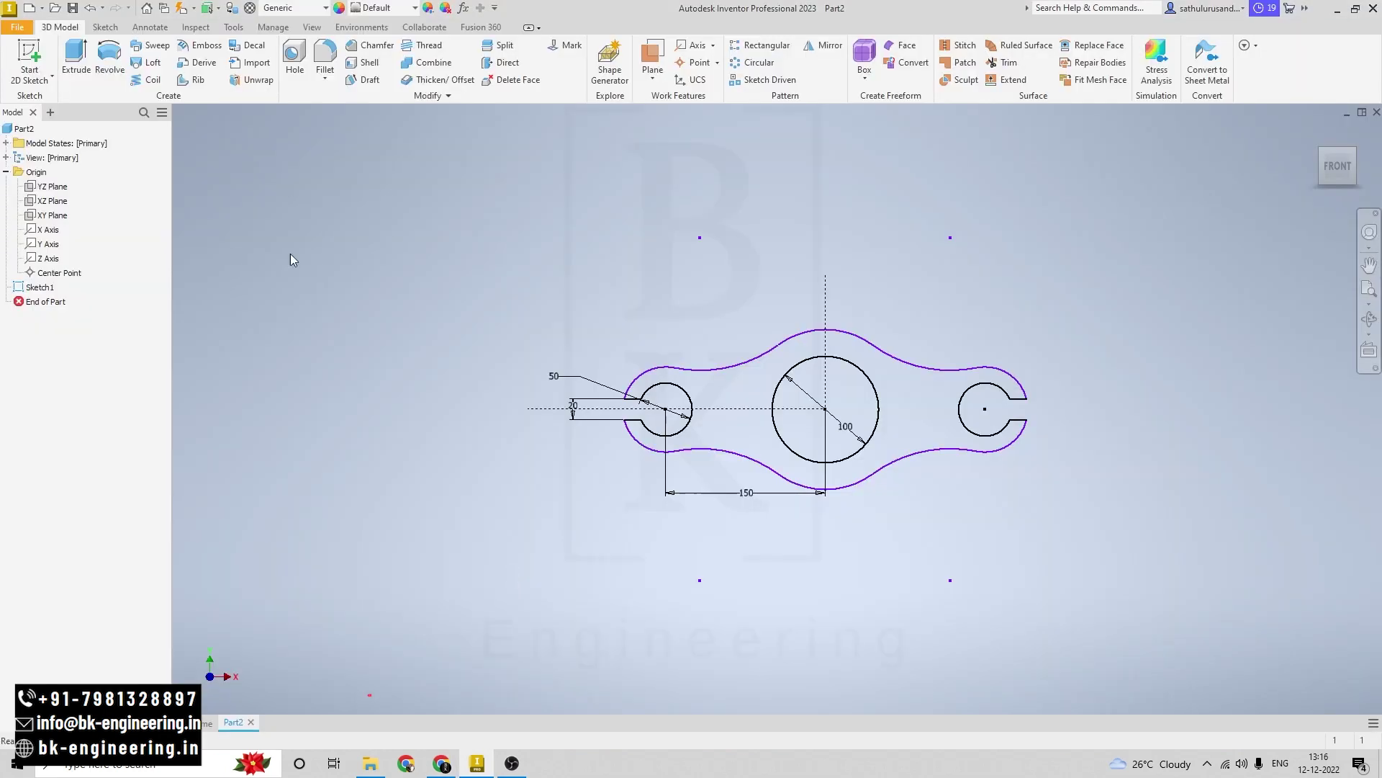
click(76, 52)
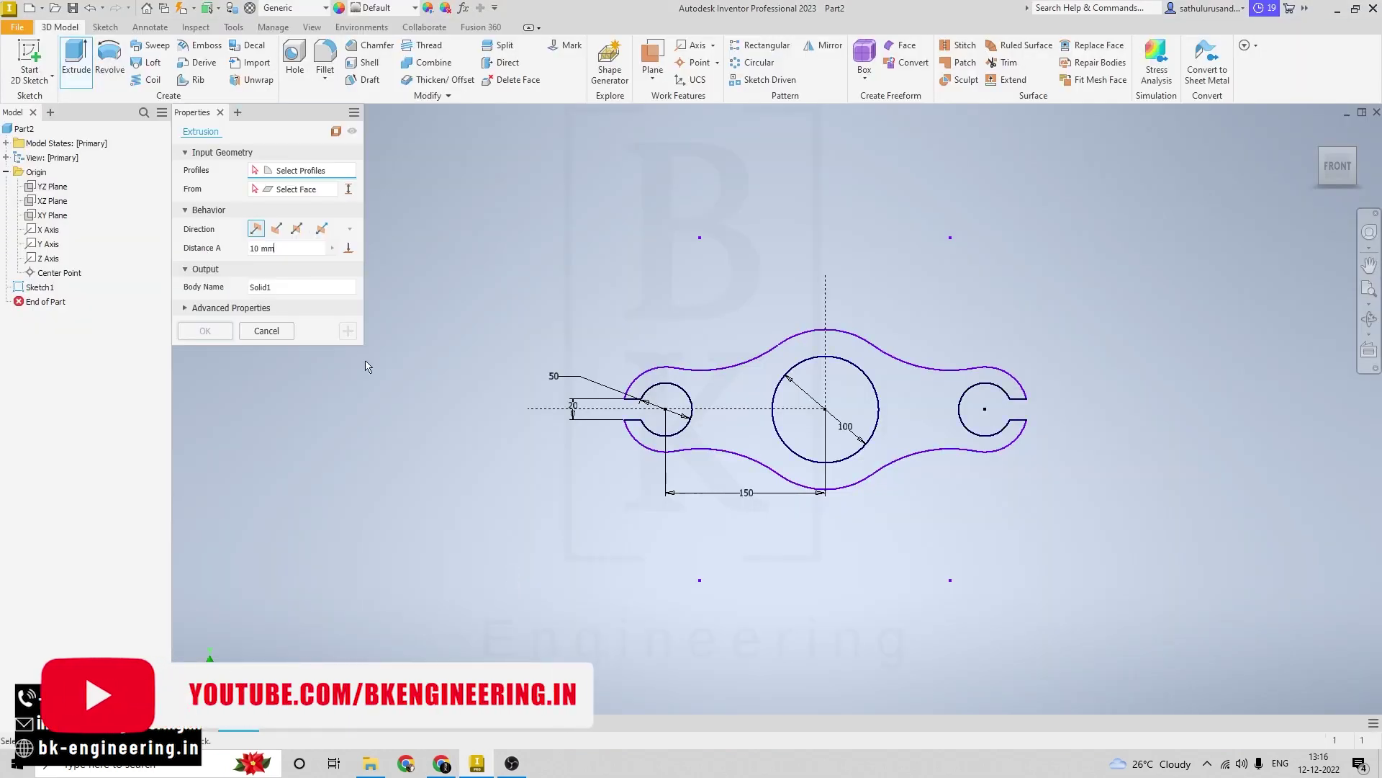
click(761, 446)
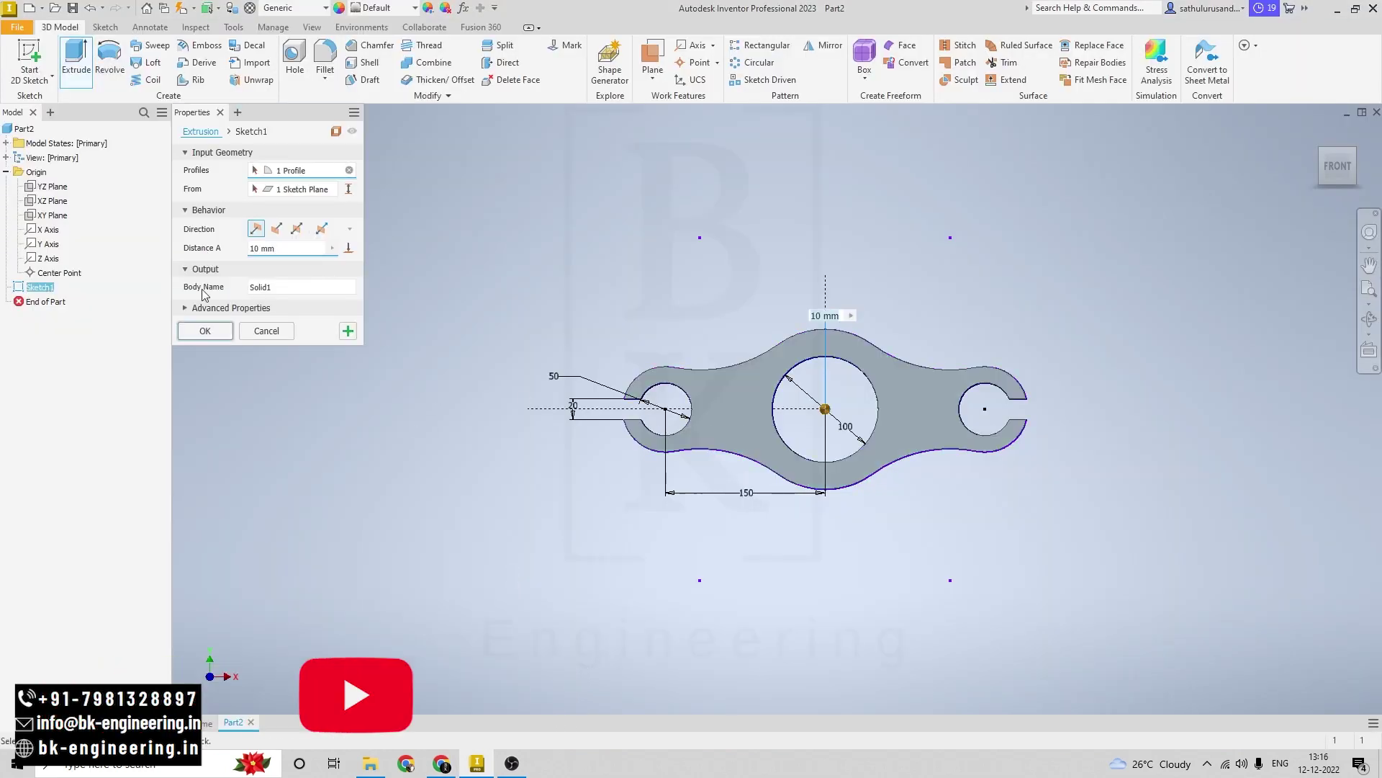
text(20mm)
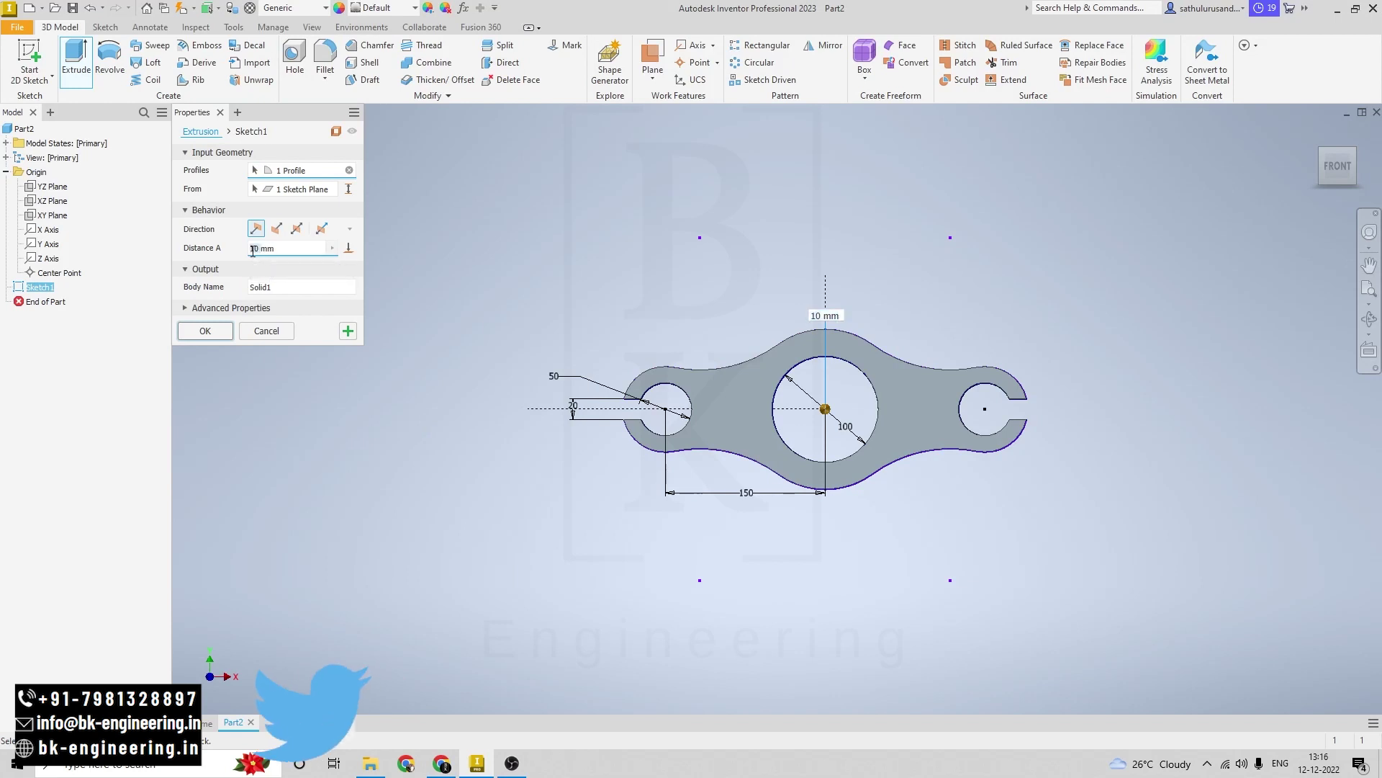
click(206, 331)
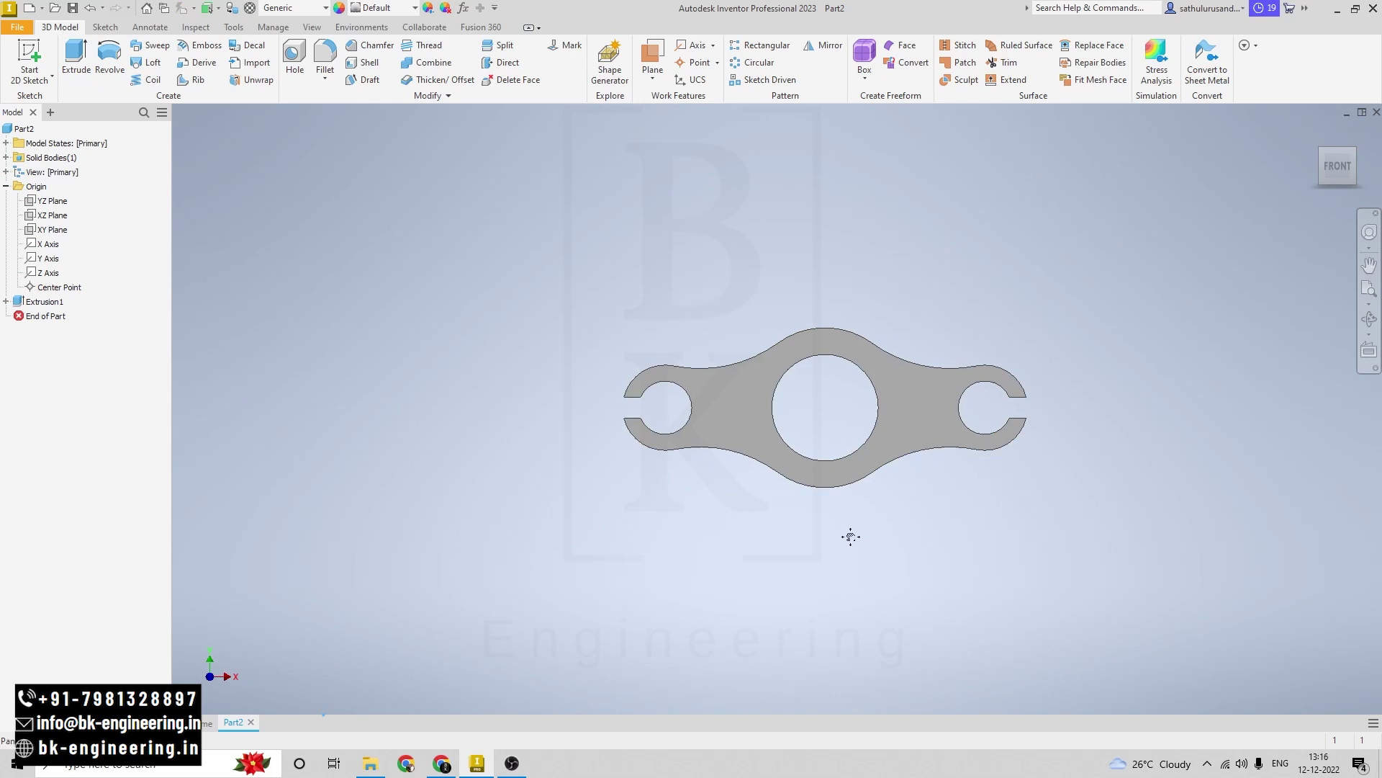
Start a sketch on the link's front face and draw a 135.6 mm diameter circle centred on the origin
middle_drag(850, 538, 854, 534)
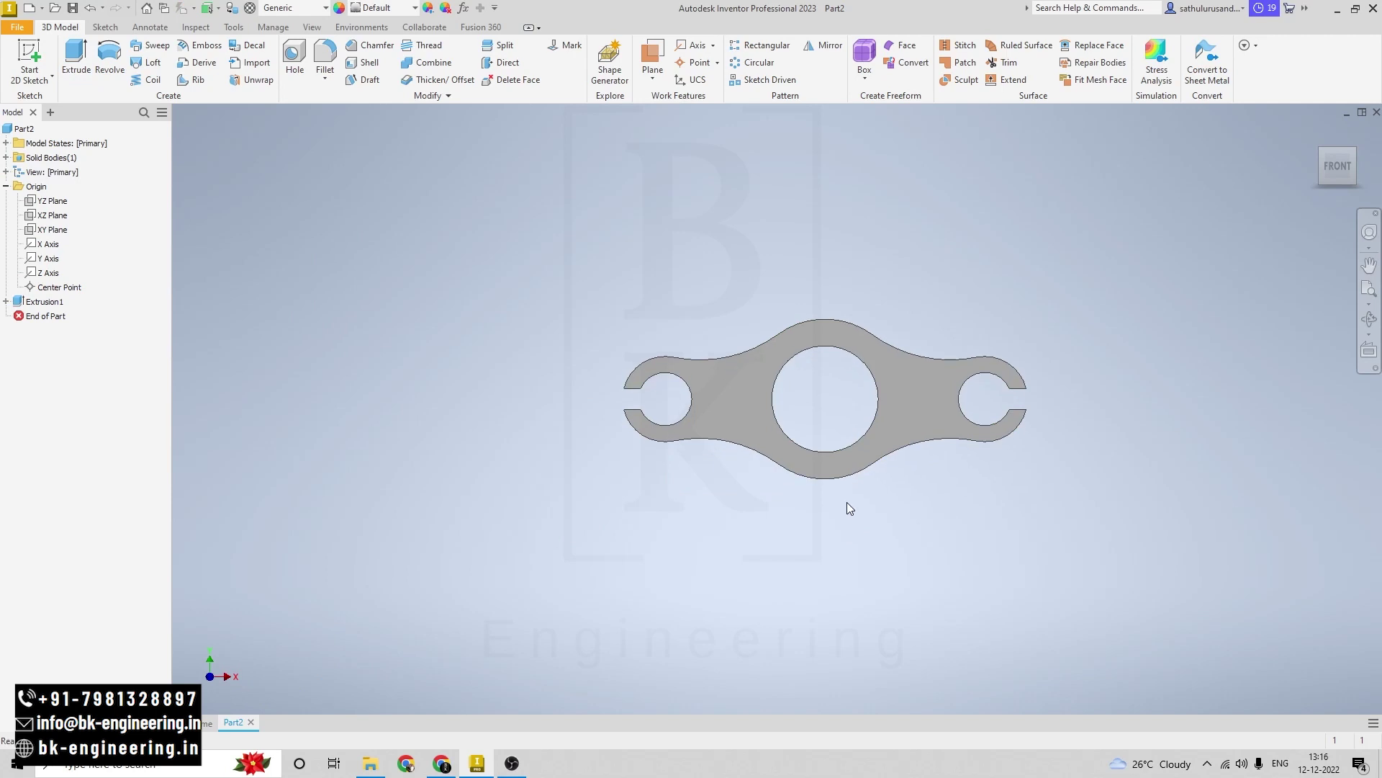
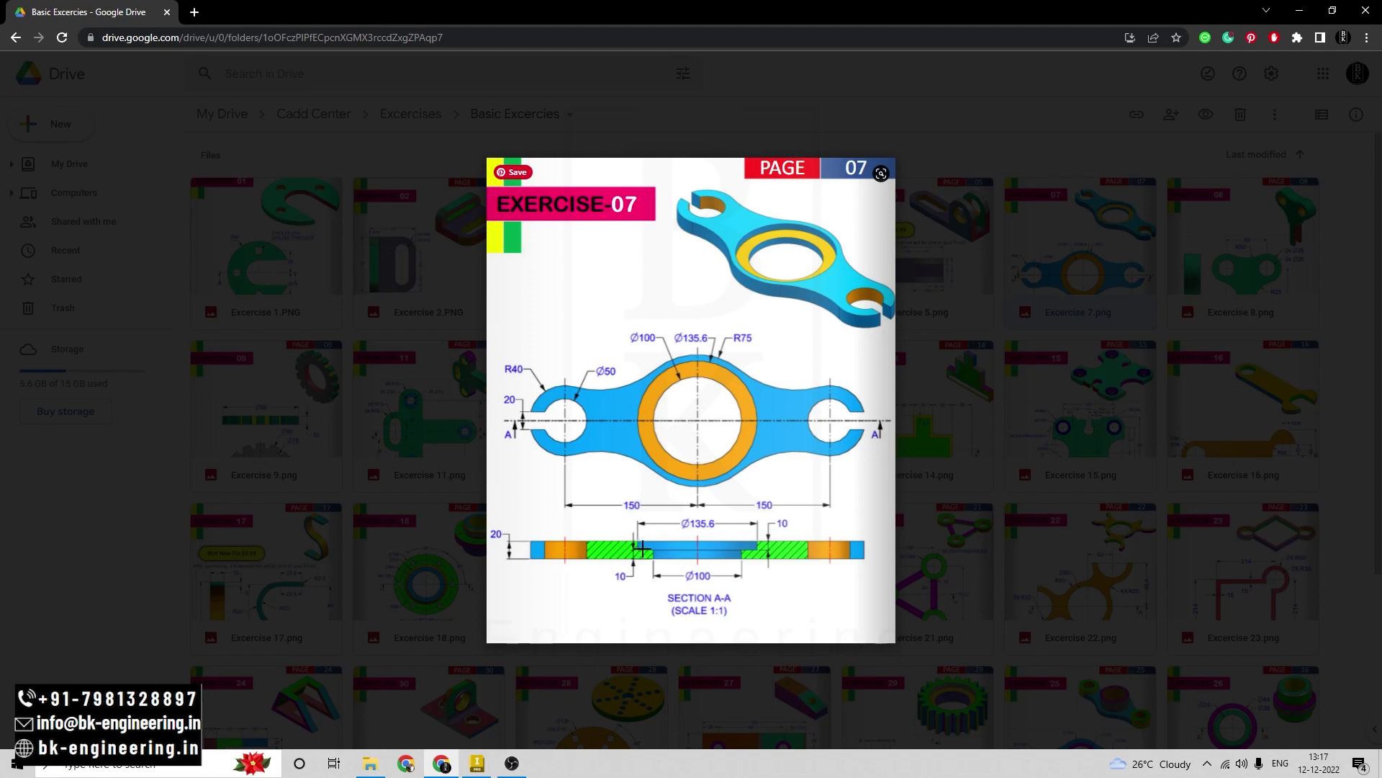
key(alt+Tab)
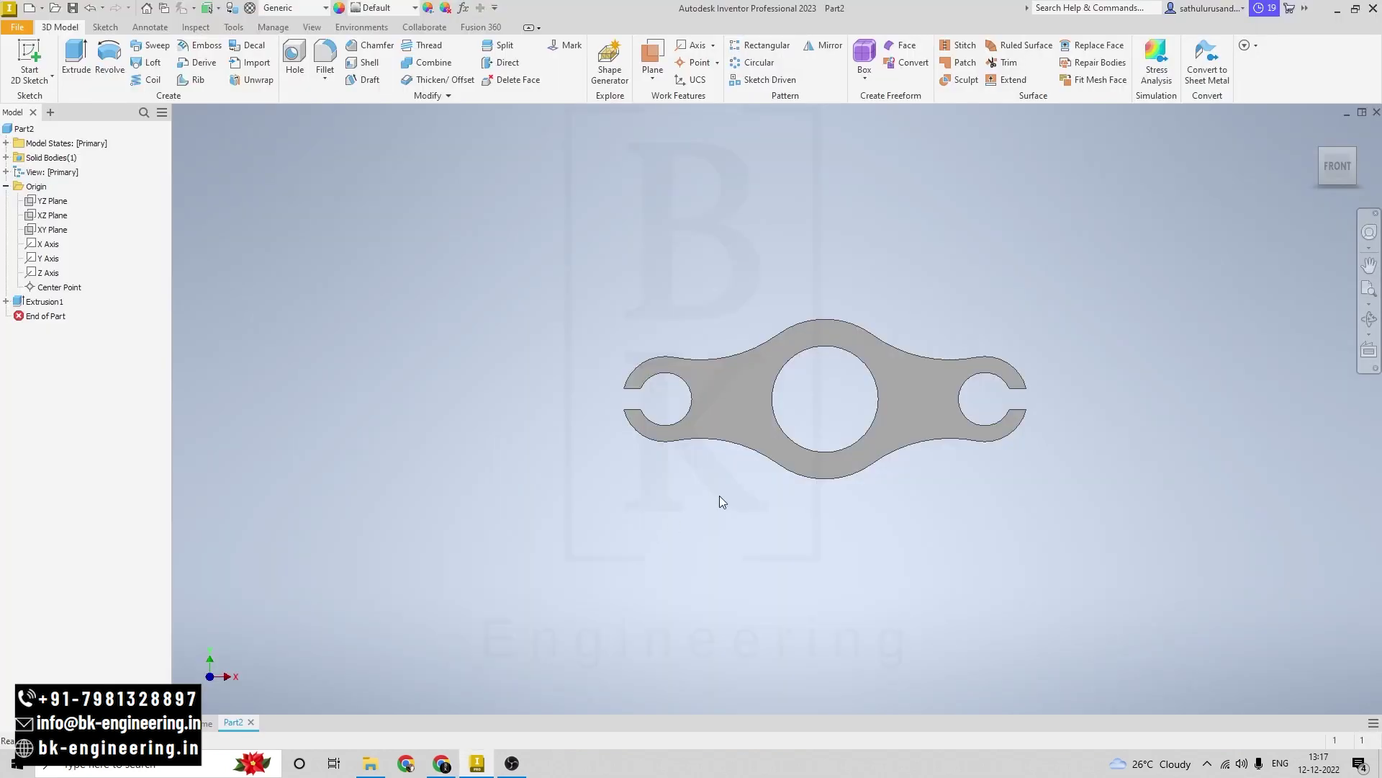
click(903, 395)
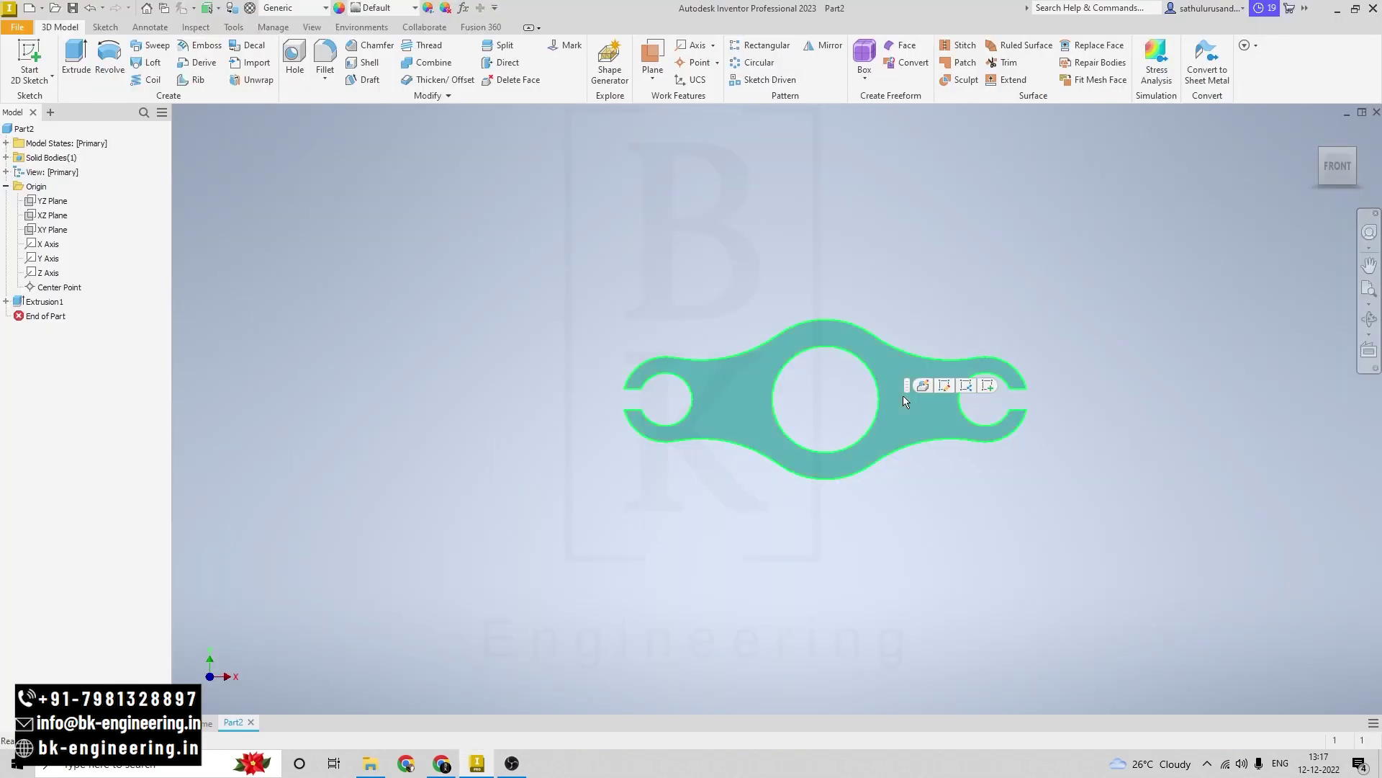
click(988, 386)
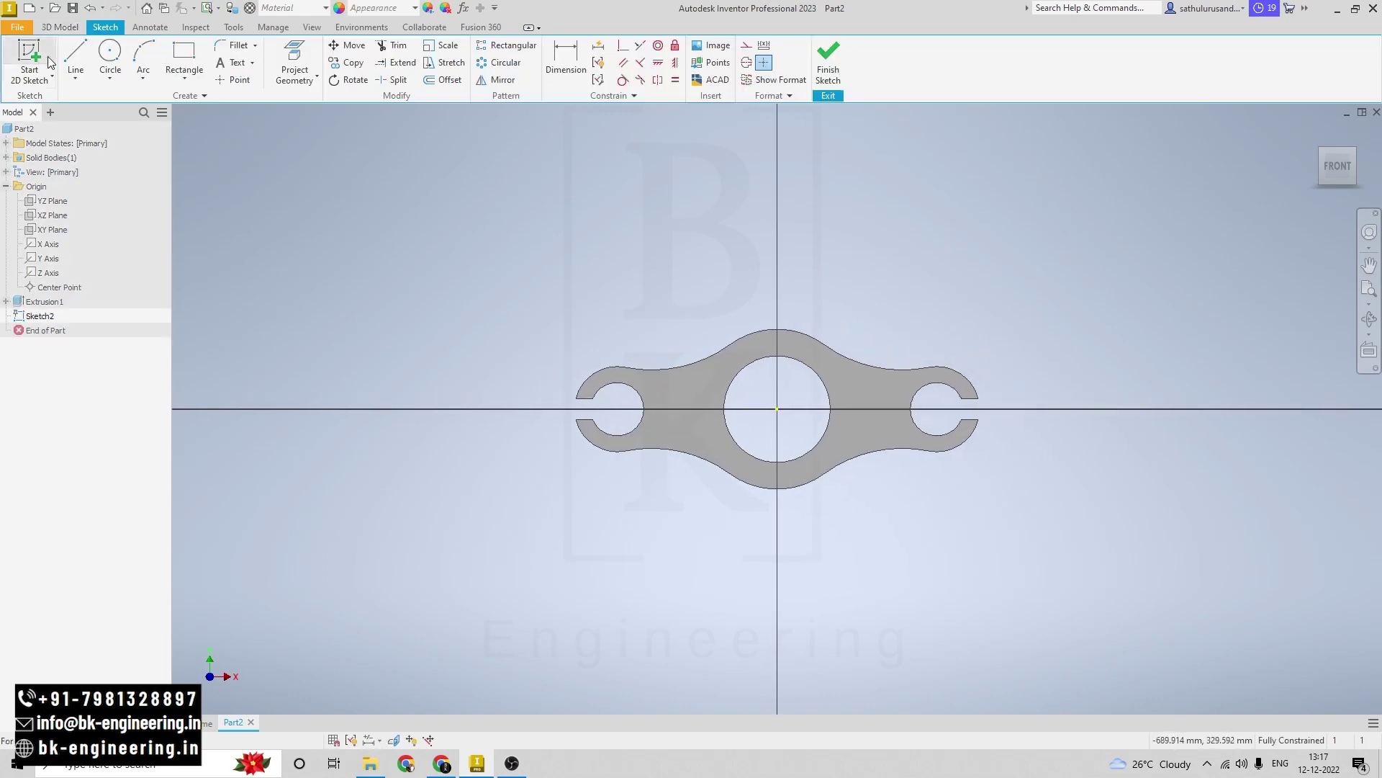
click(110, 54)
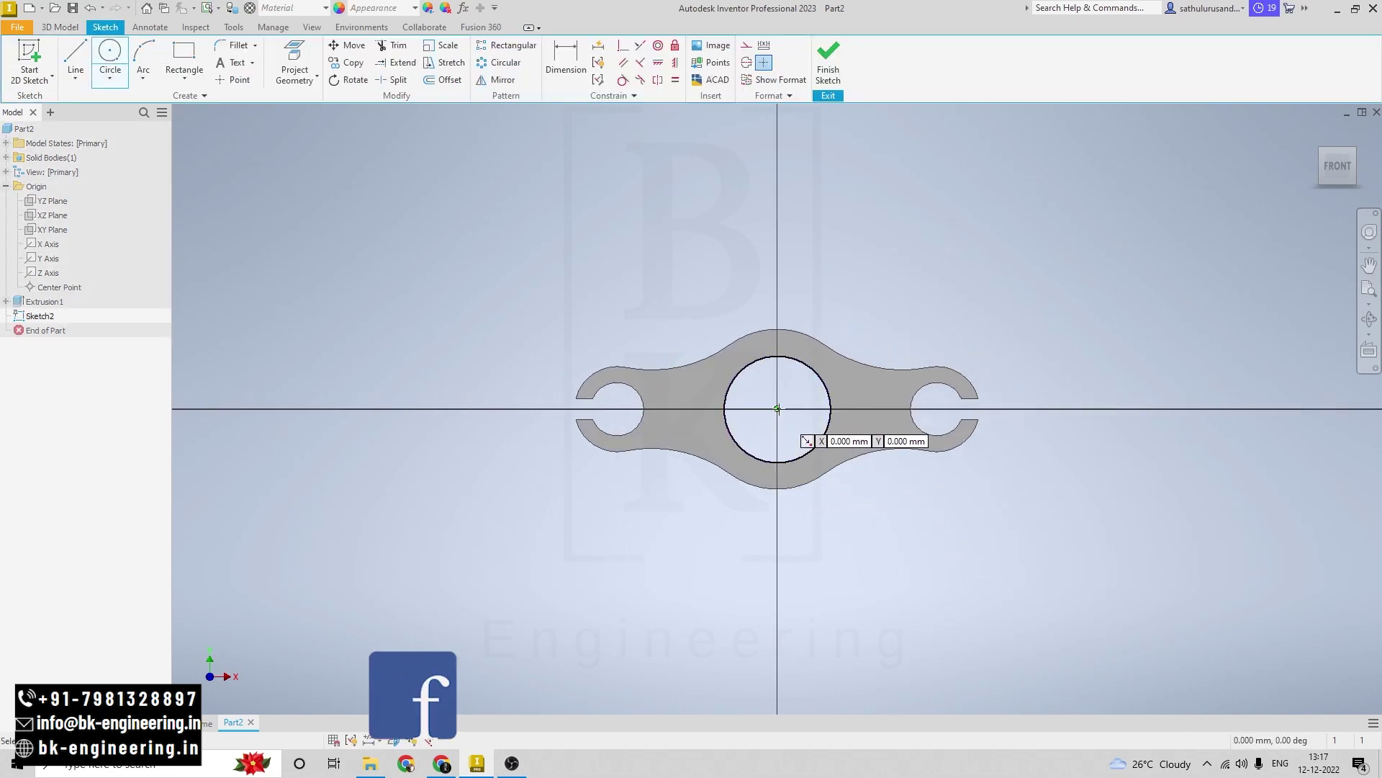
click(777, 409)
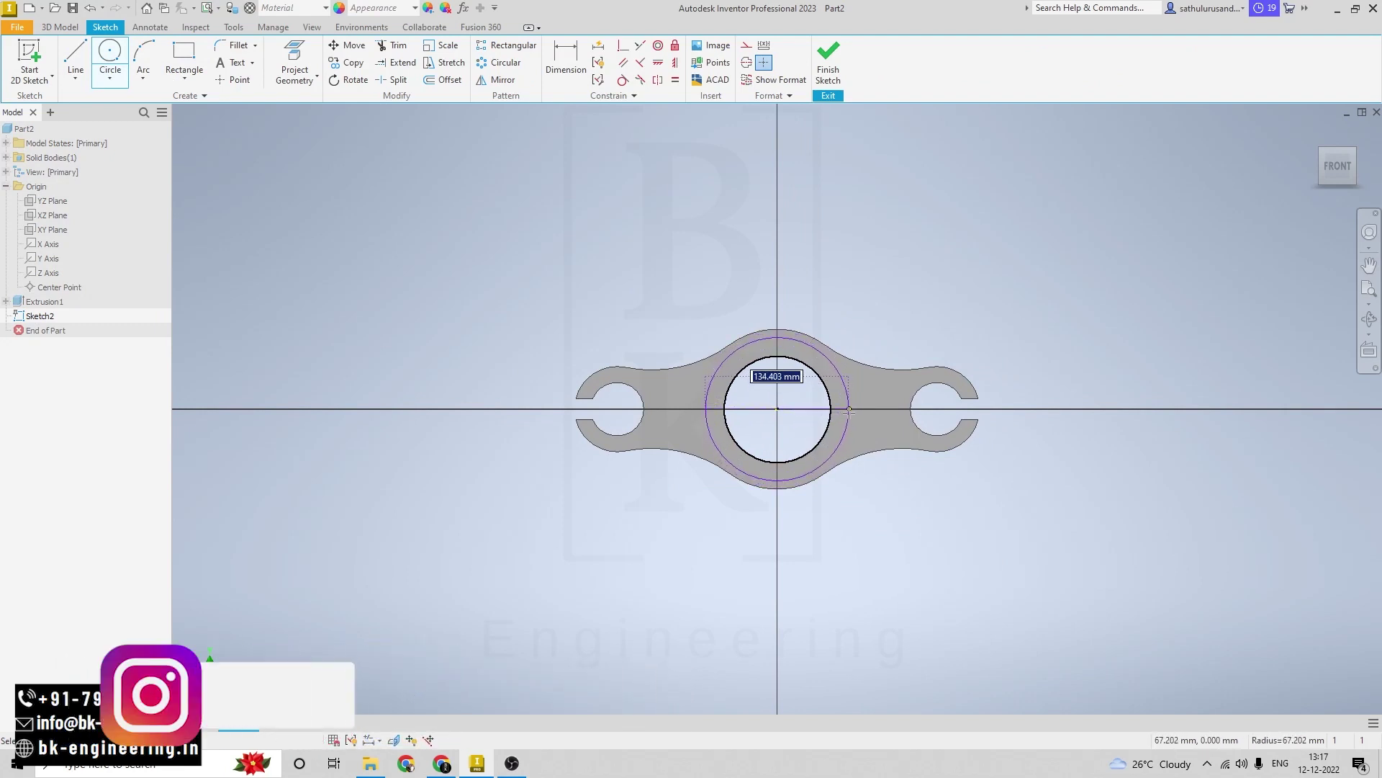
text(35.8)
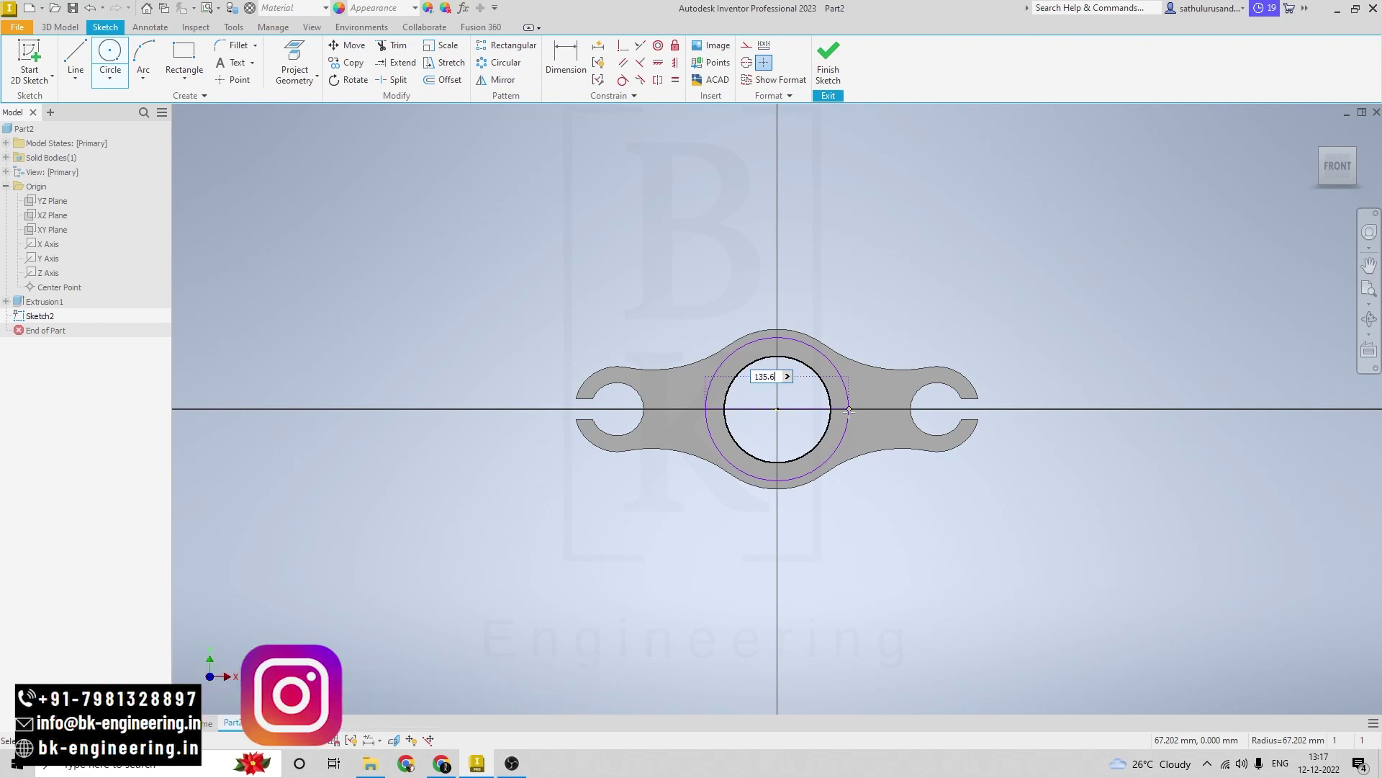
key(Return)
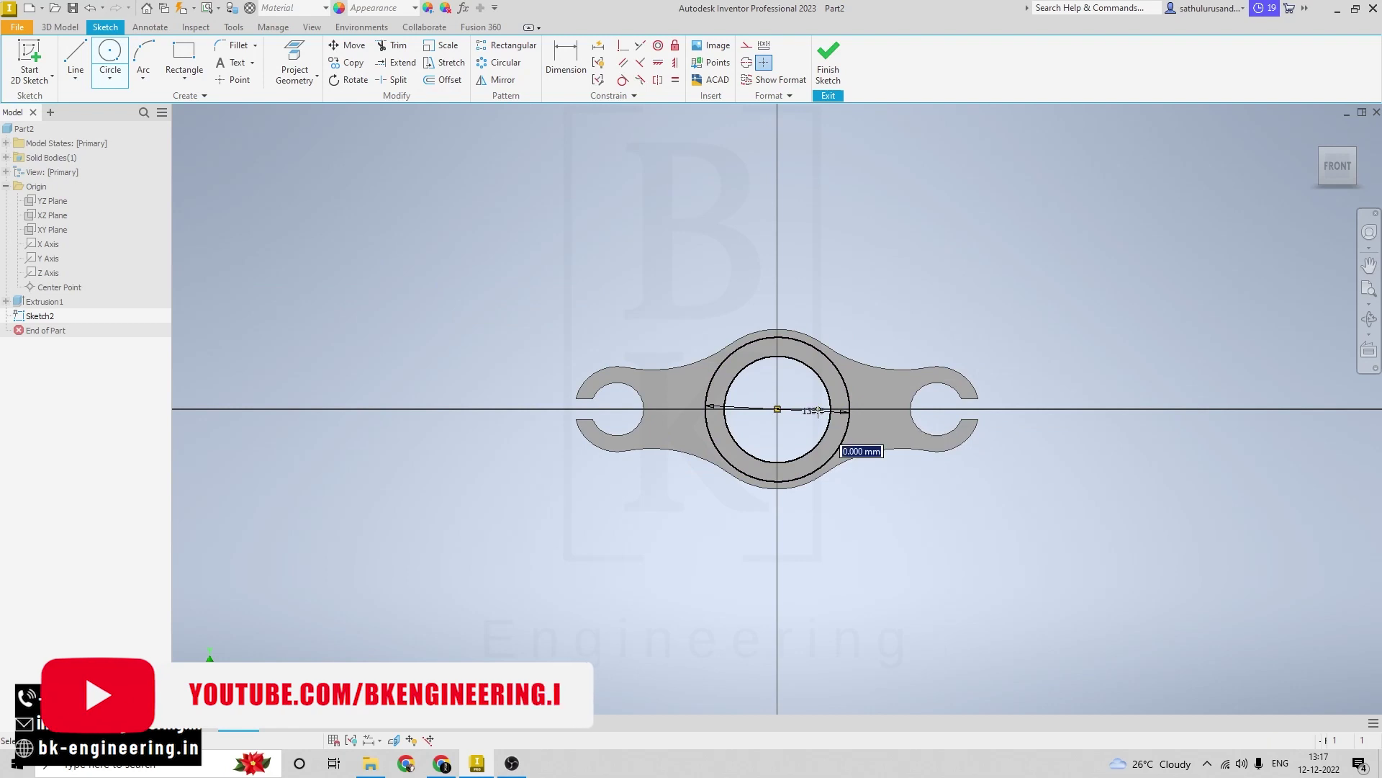
key(Escape)
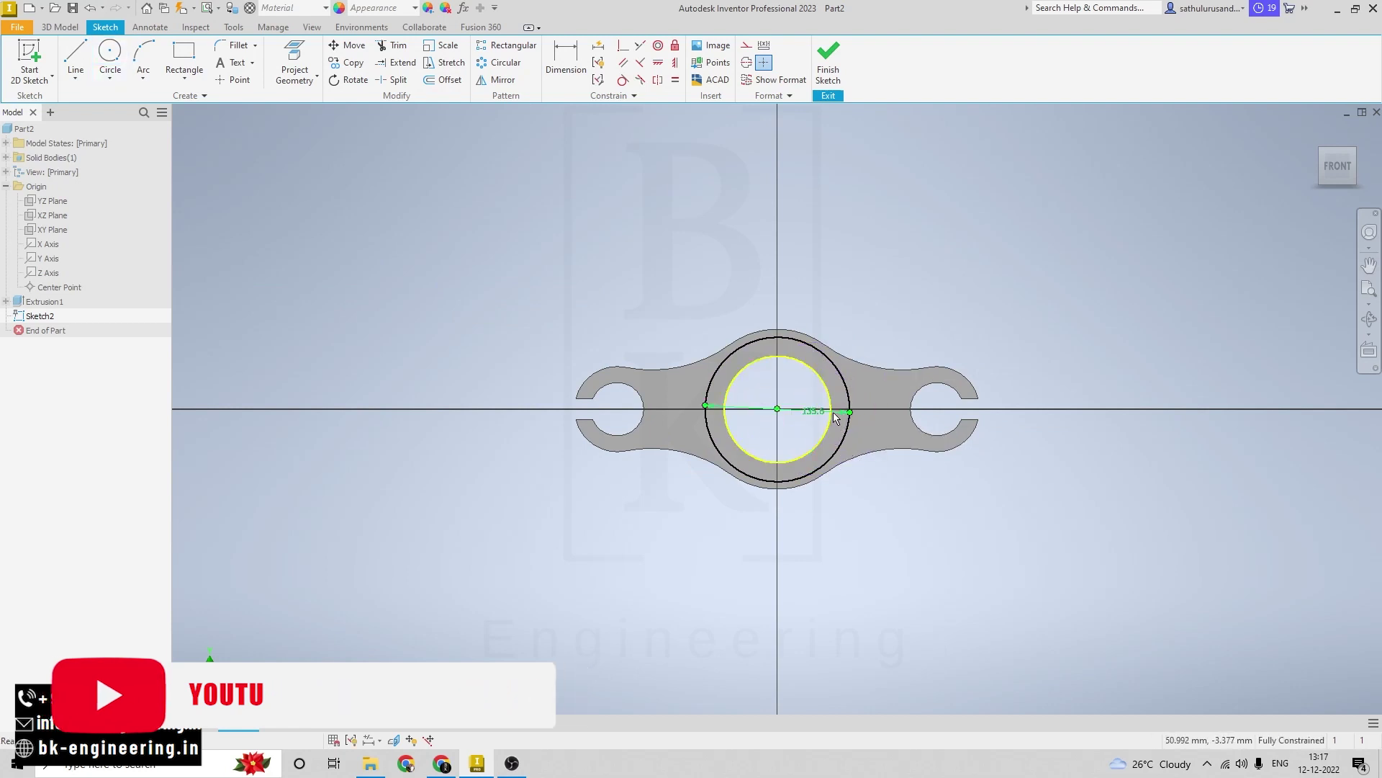
Draw a 100 mm diameter circle centred on the origin, coinciding with the central bore's edge
click(110, 54)
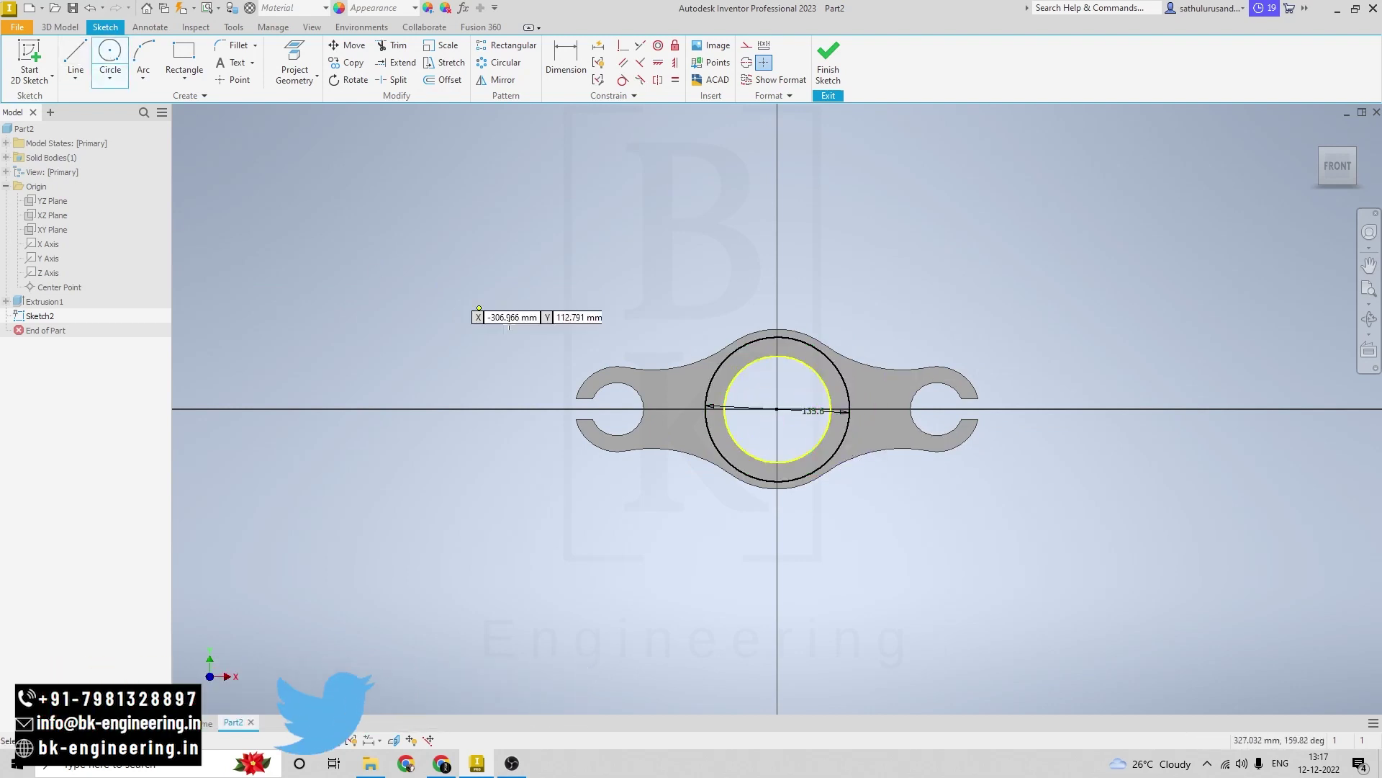
click(777, 408)
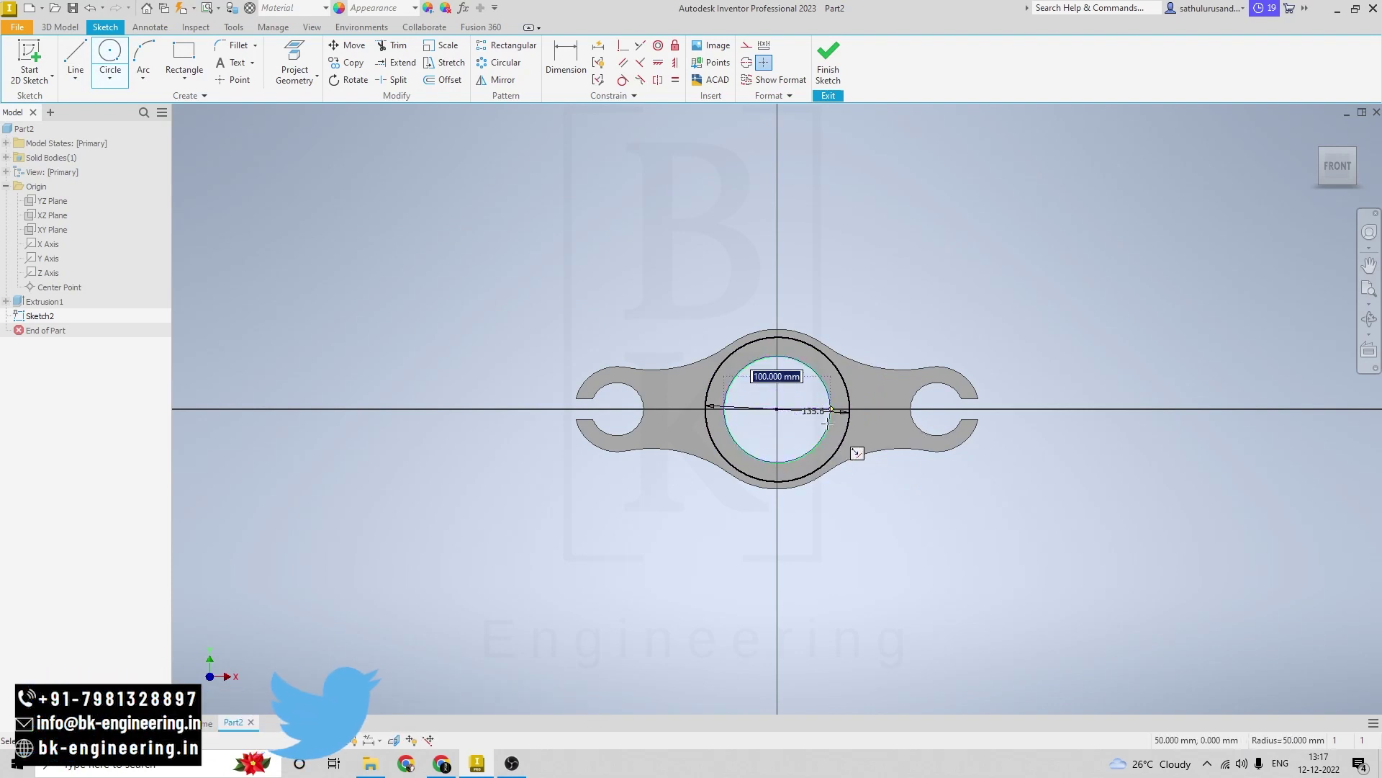
click(826, 424)
key(Escape)
Check the recess depth in the reference drawing and cut the ring between the 100 mm and 135.6 mm circles 10 mm deep into the link
key(alt+Tab)
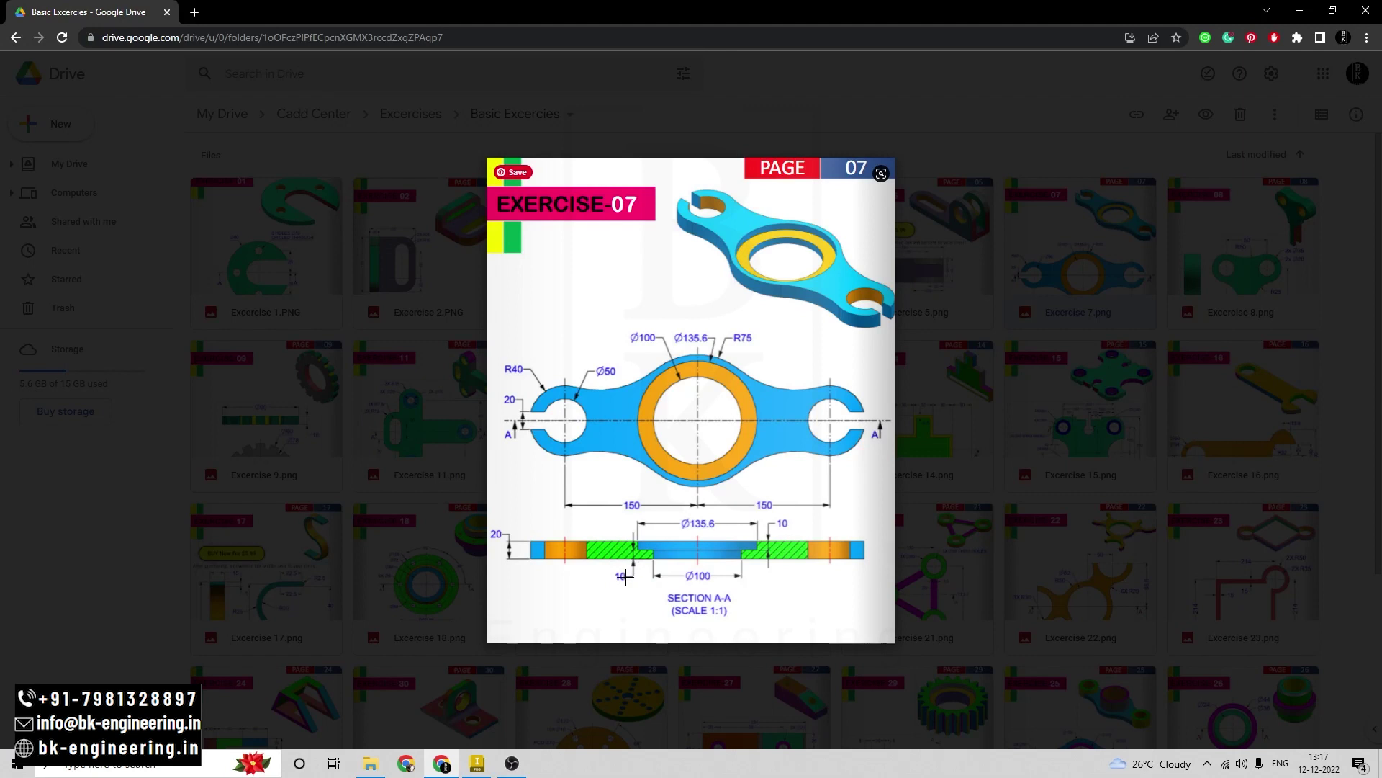
key(alt+Tab)
click(828, 63)
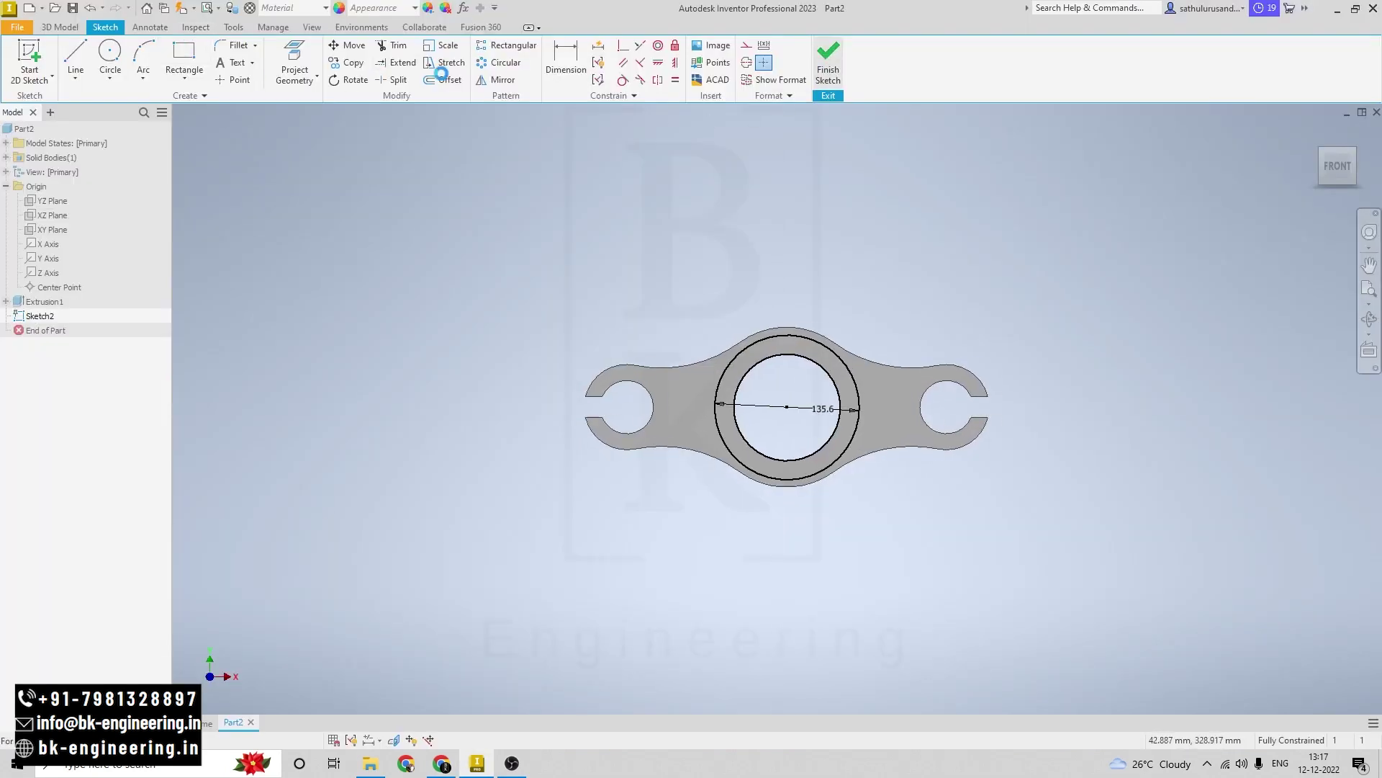
click(70, 55)
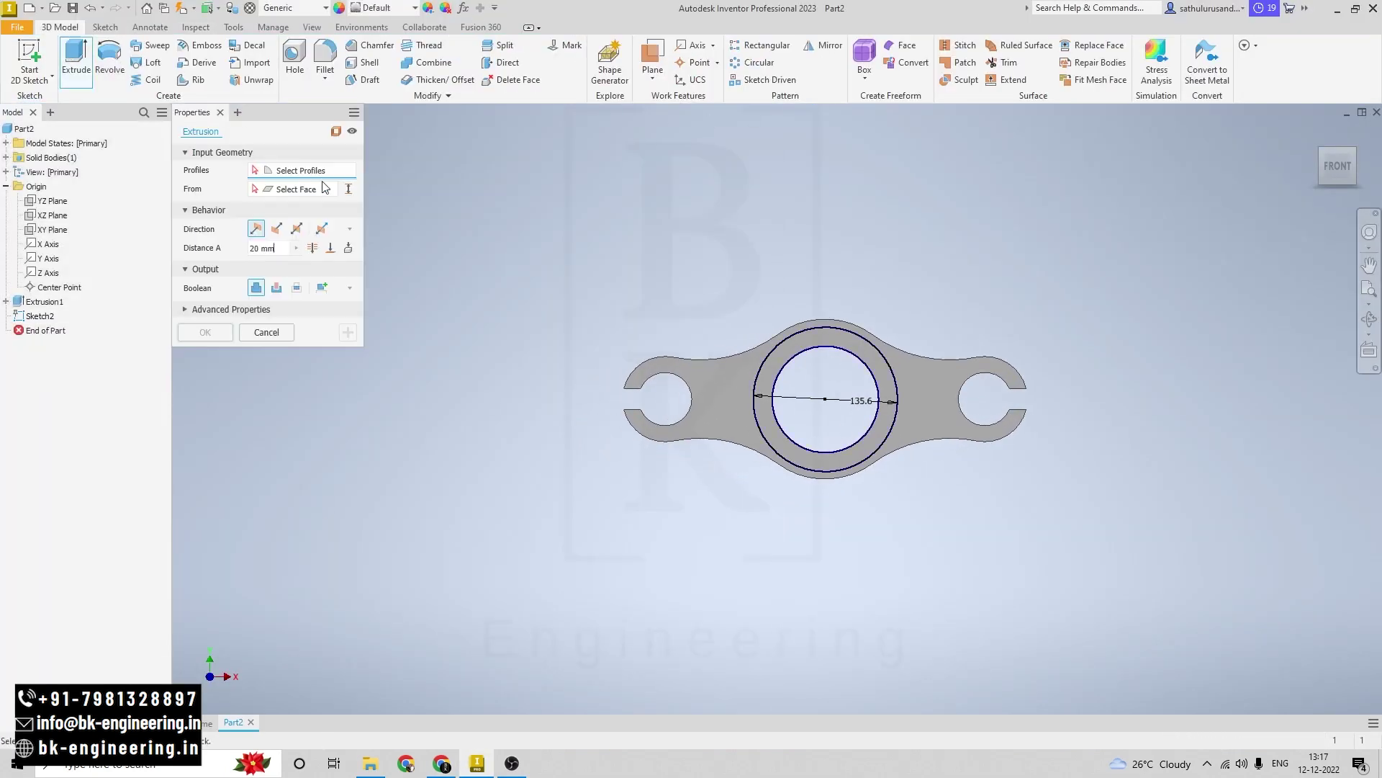
click(274, 291)
click(259, 249)
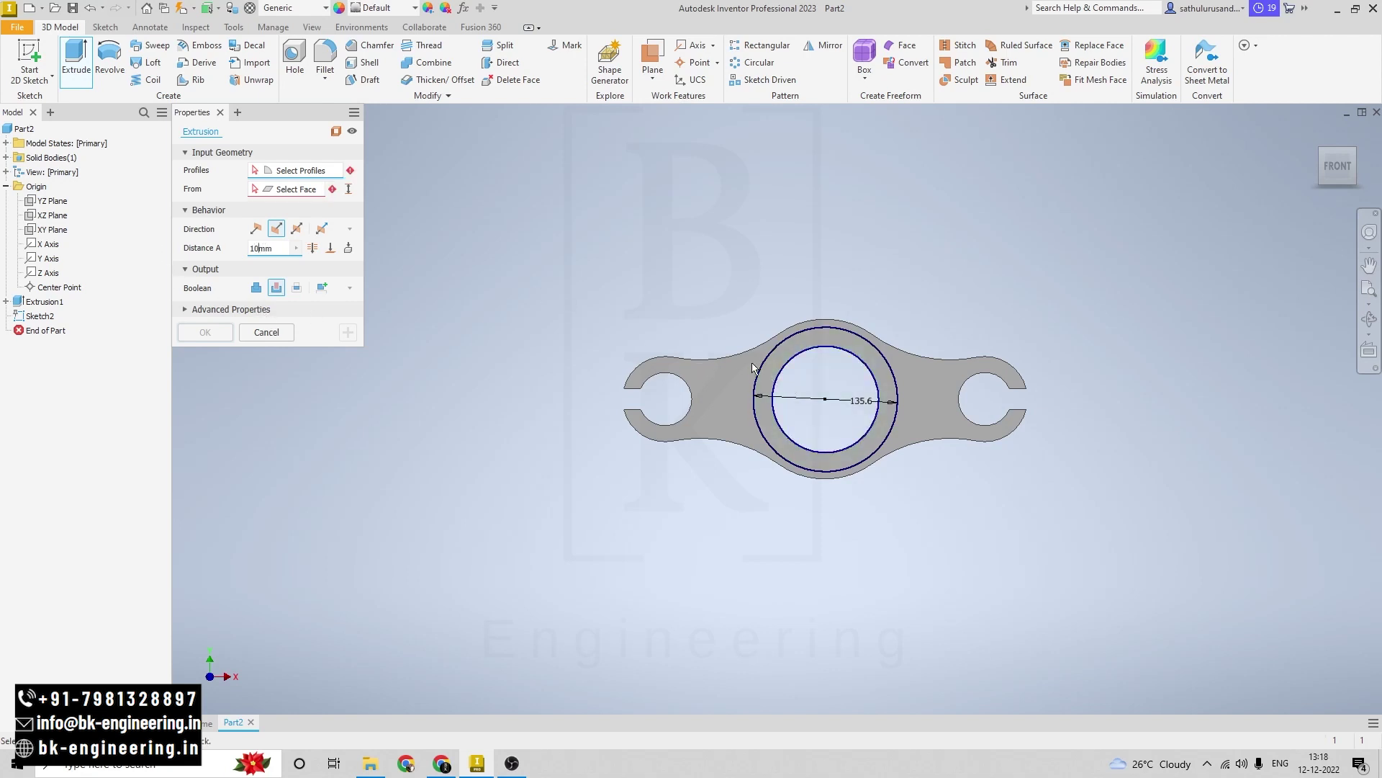
click(769, 382)
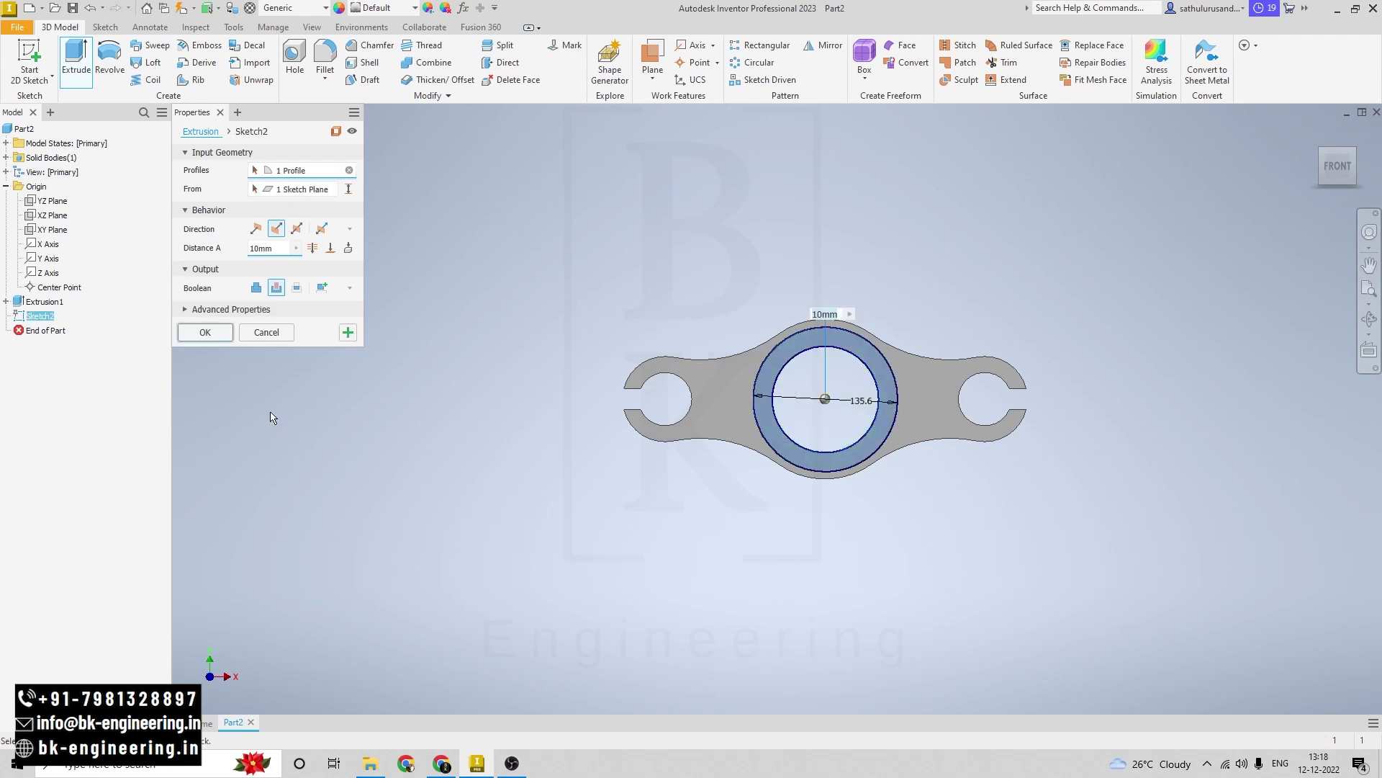
click(206, 333)
Inspect the recessed link from several angles and compare it with the Exercise-07 reference drawing
mouse_move(677, 529)
middle_down()
mouse_move(679, 514)
mouse_move(715, 509)
mouse_move(727, 432)
middle_up()
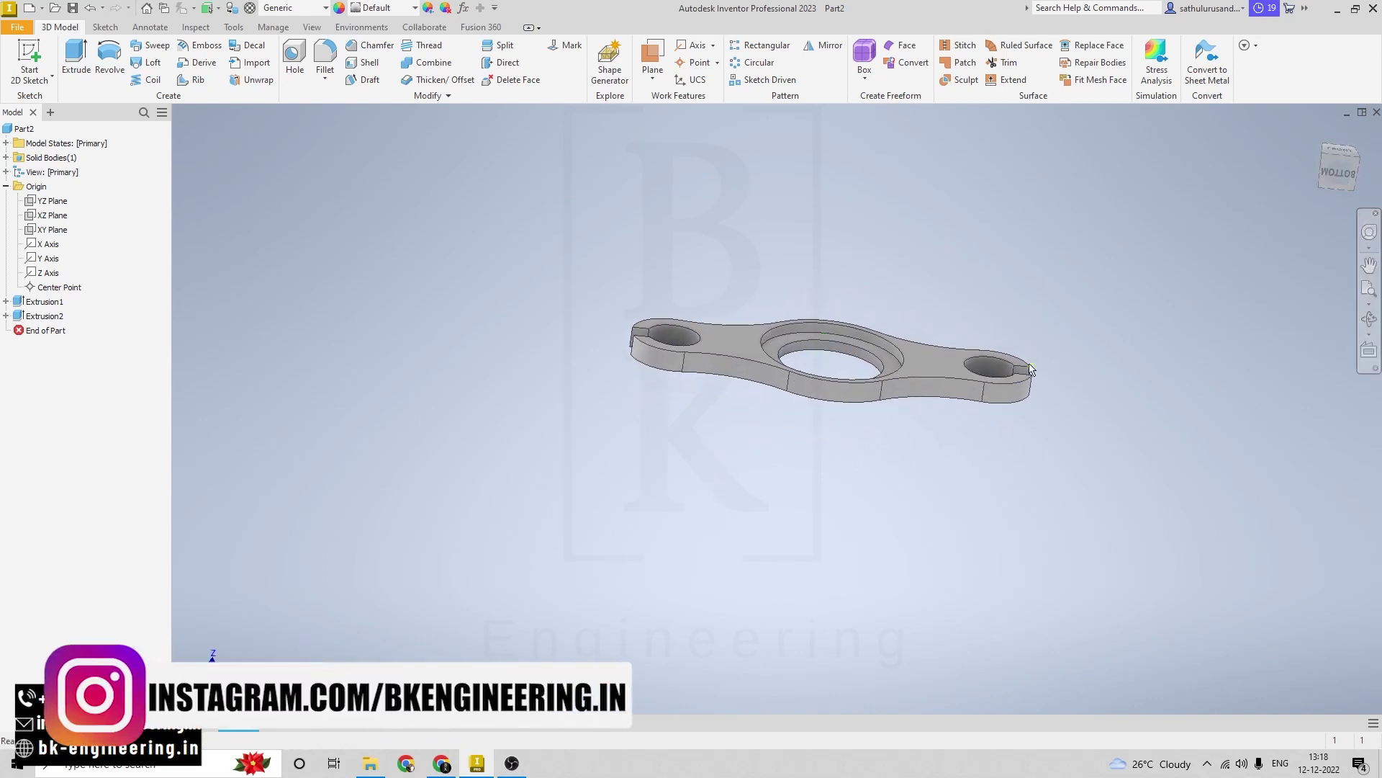
shift+middle_drag(1034, 354, 1048, 396)
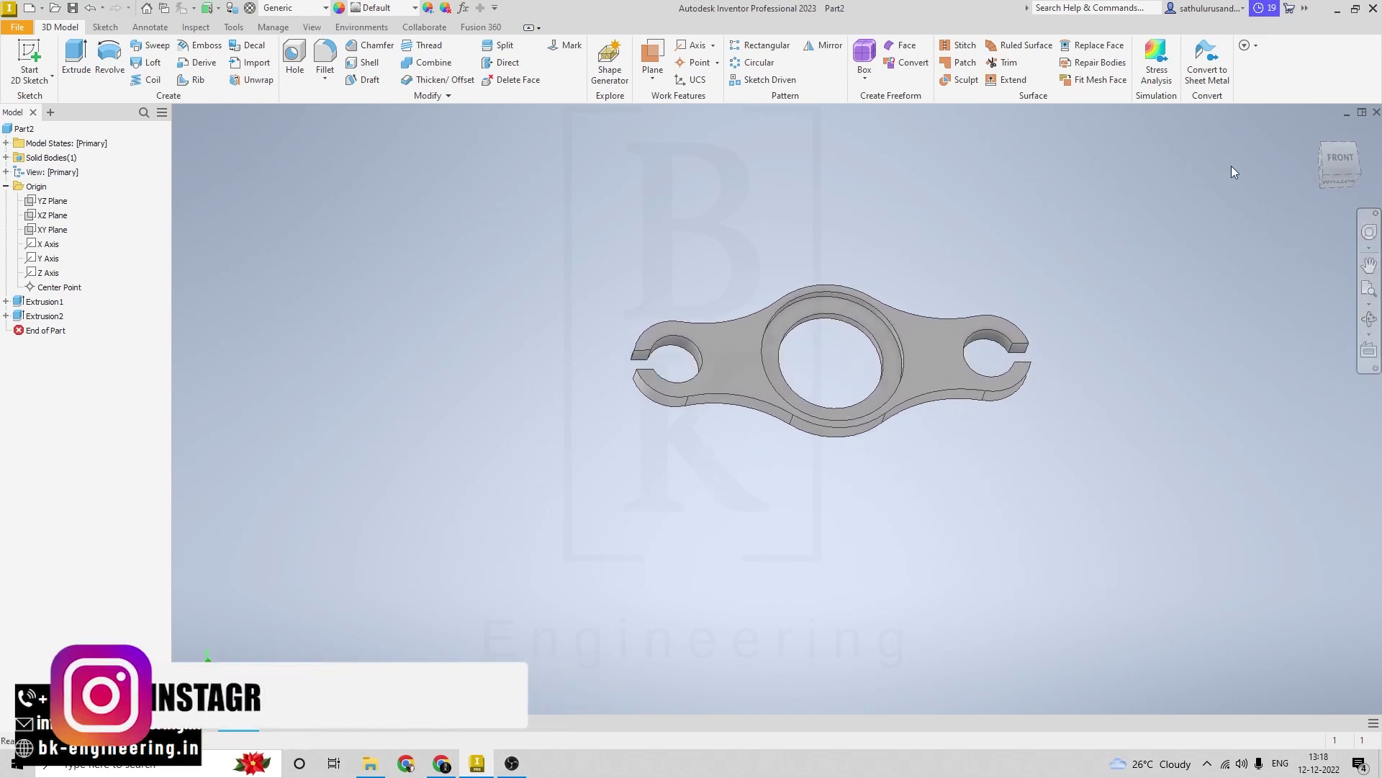
click(1342, 147)
key(alt+Tab)
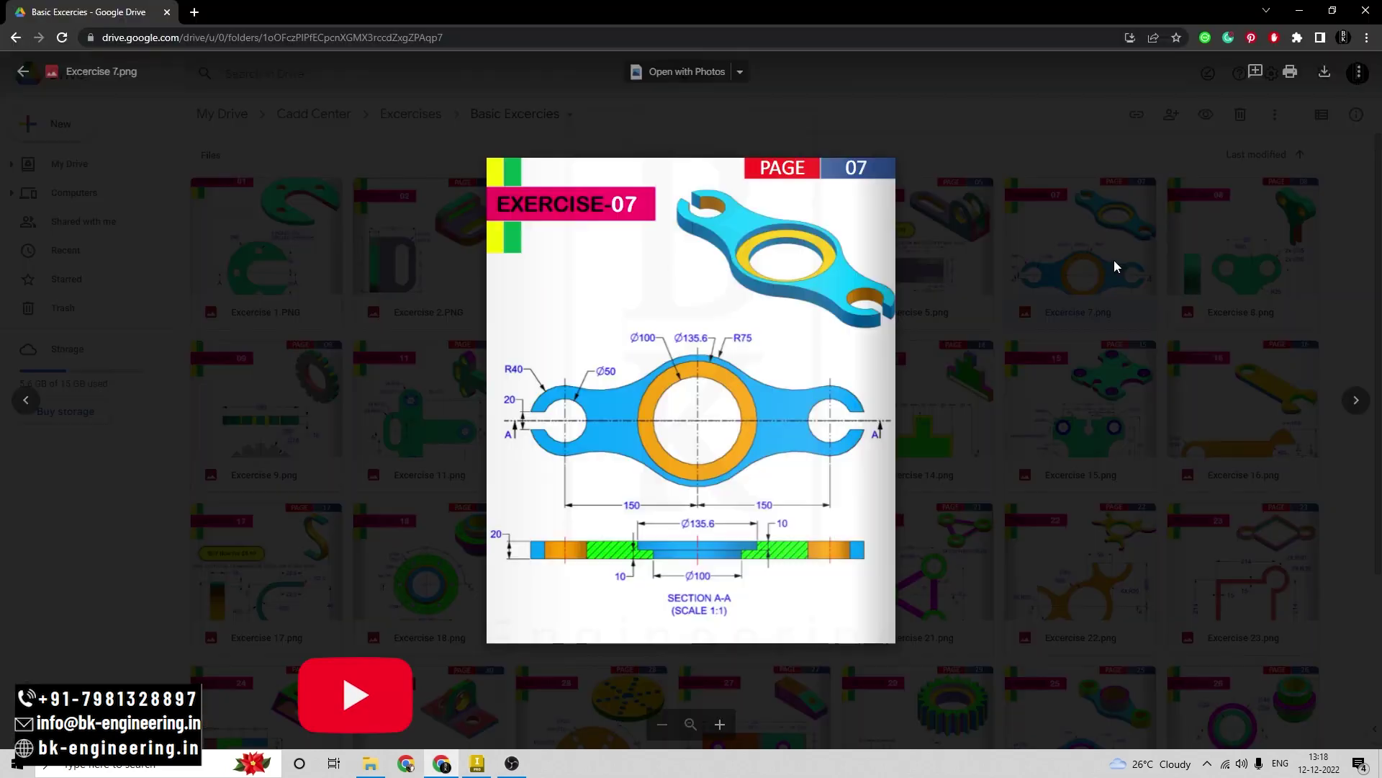
key(alt+Tab)
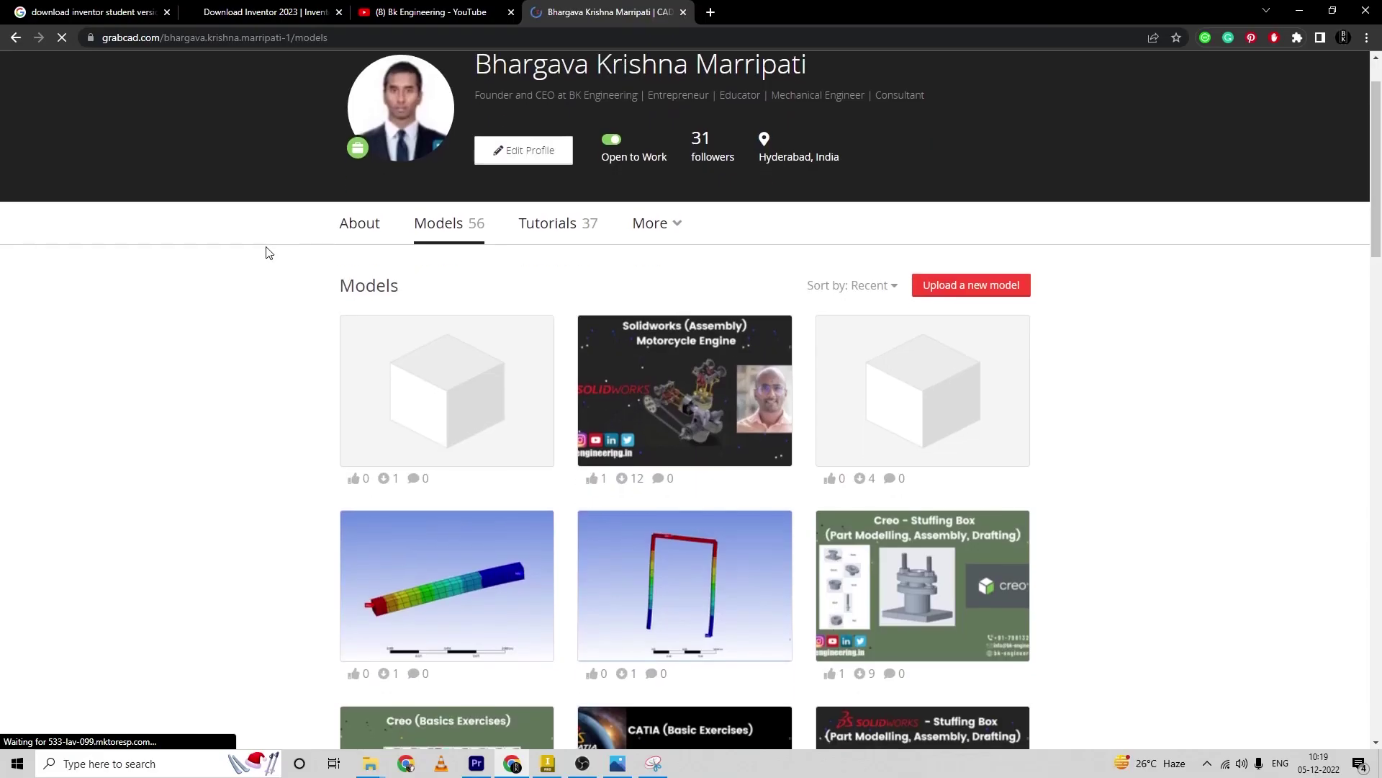
scroll(268, 252, down, 4)
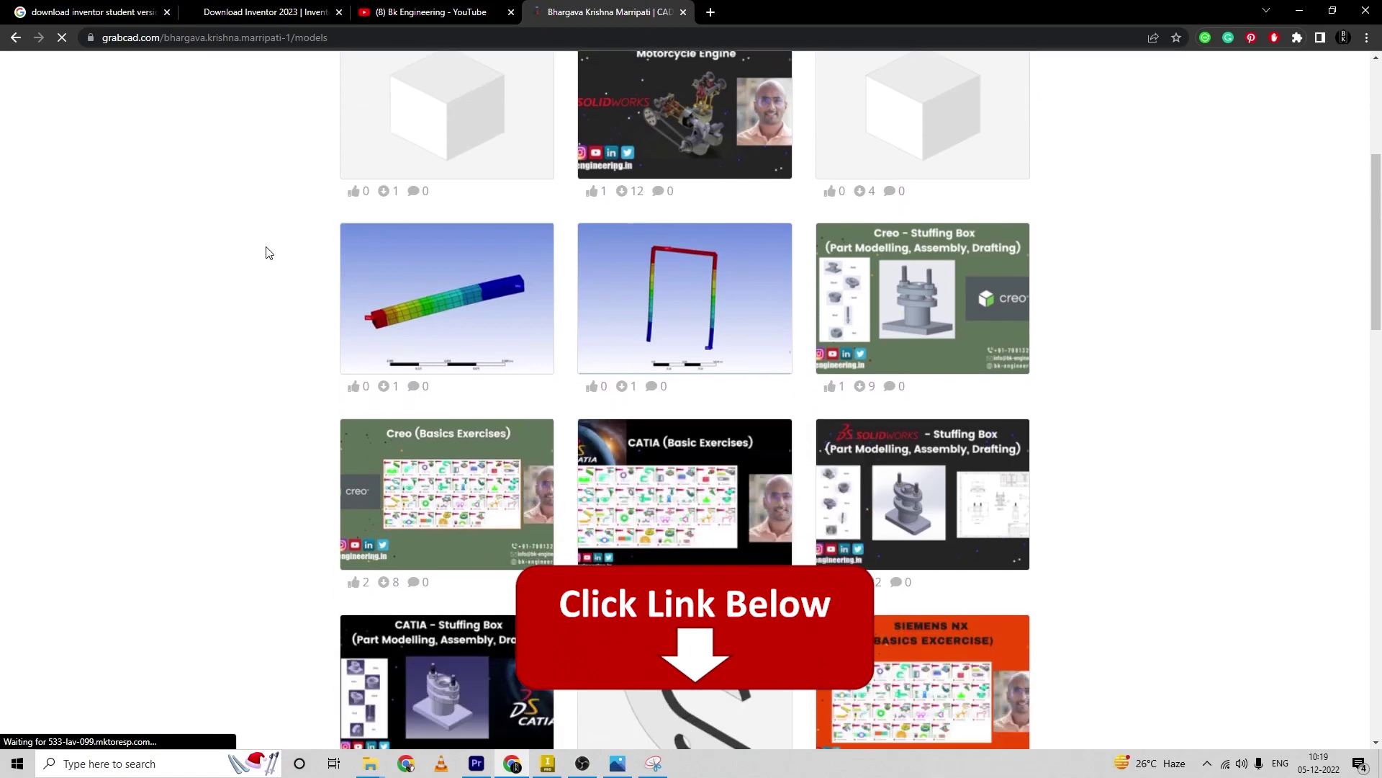